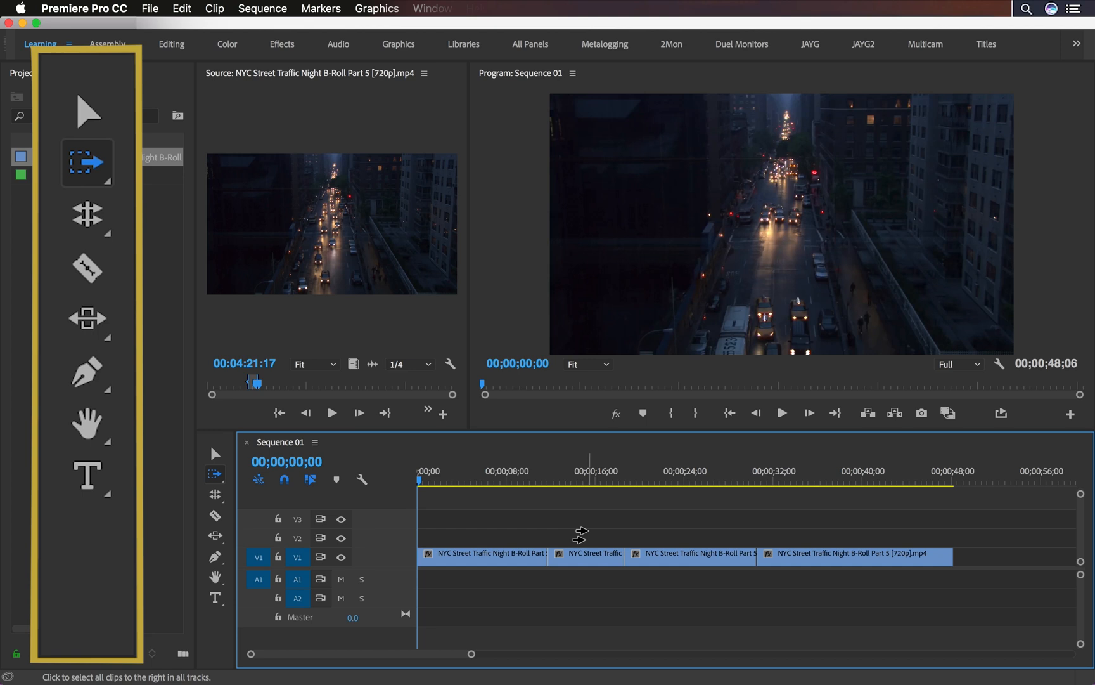
# Use Track Select Forward on V1 to select from the second clip onward, from the third onward, and from the first
pyautogui.click(580, 534)
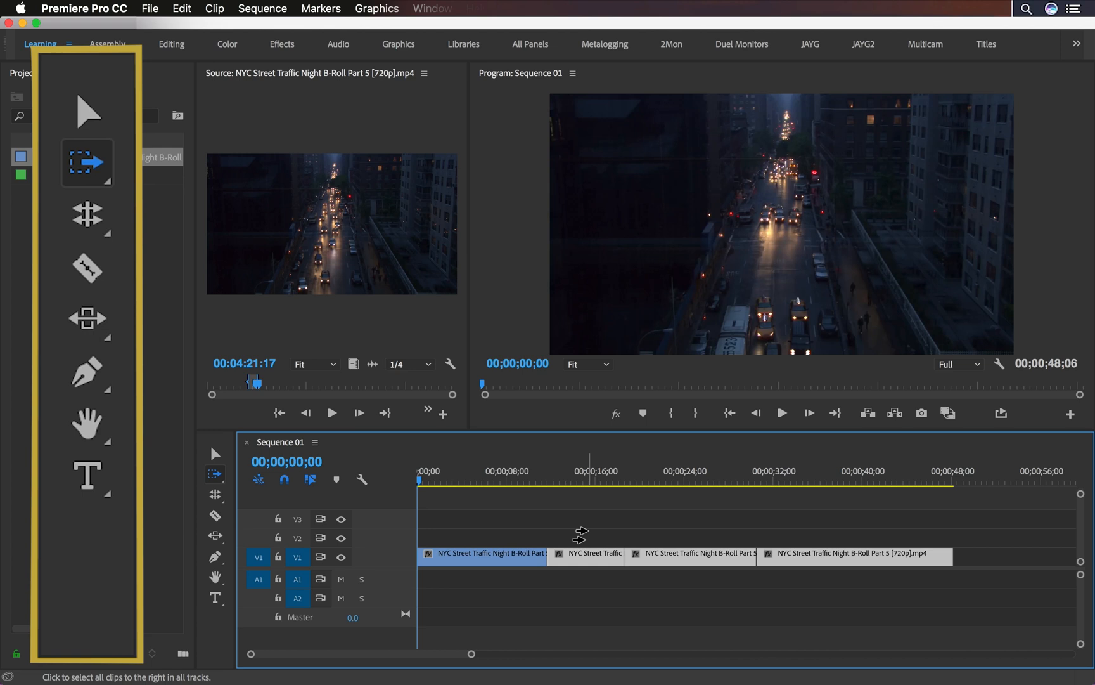
pyautogui.click(729, 535)
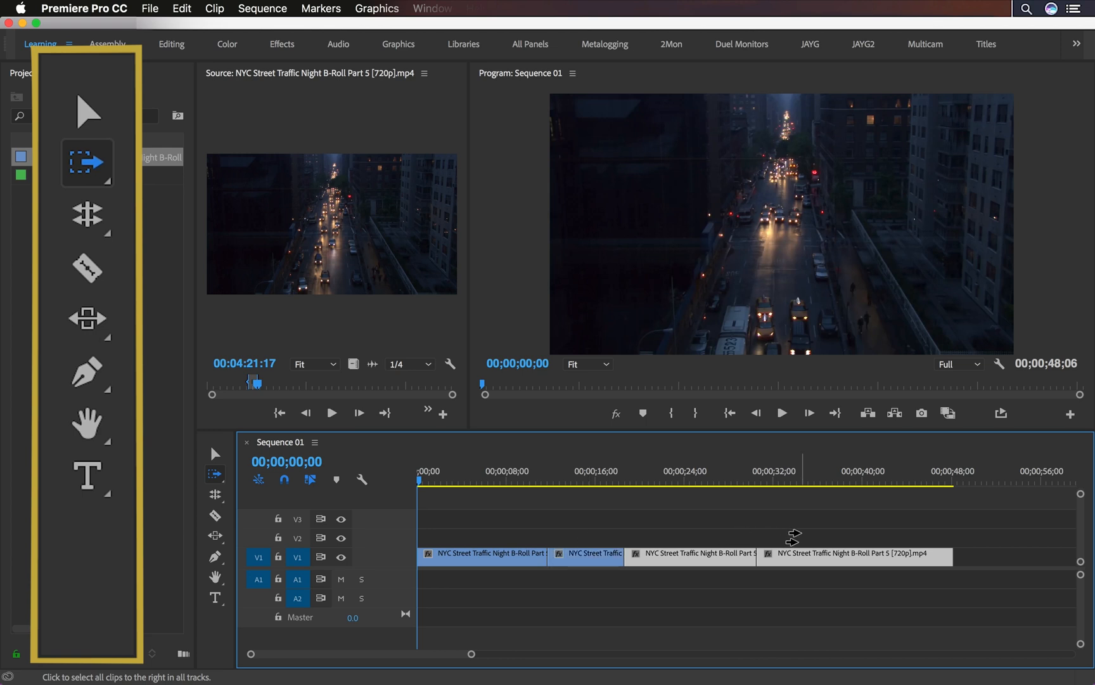
pyautogui.click(531, 540)
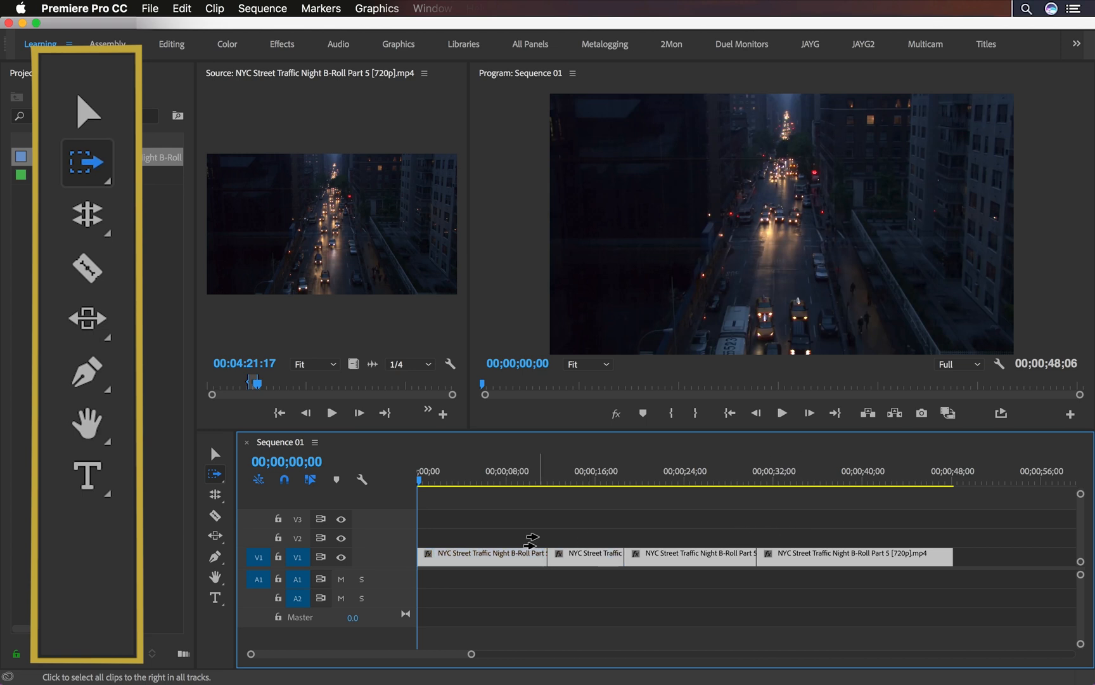
pyautogui.press('v')
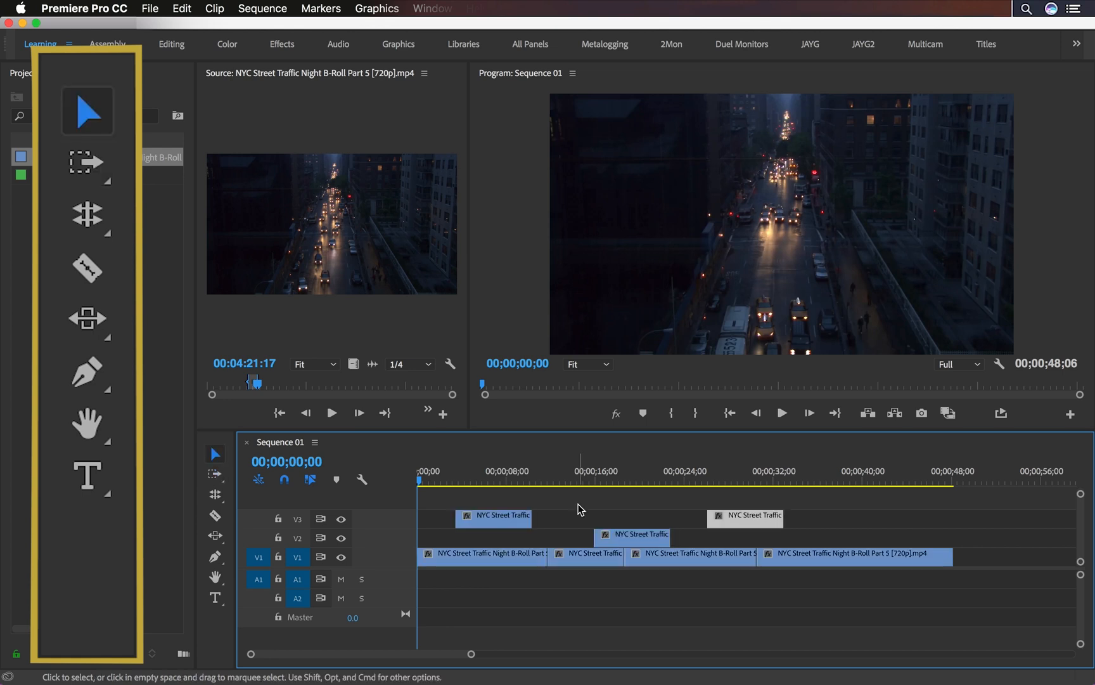
# Use Track Select Forward across all tracks from several points in the sequence, ending with every clip on V1, V2 and V3 selected
pyautogui.press('a')
pyautogui.click(573, 510)
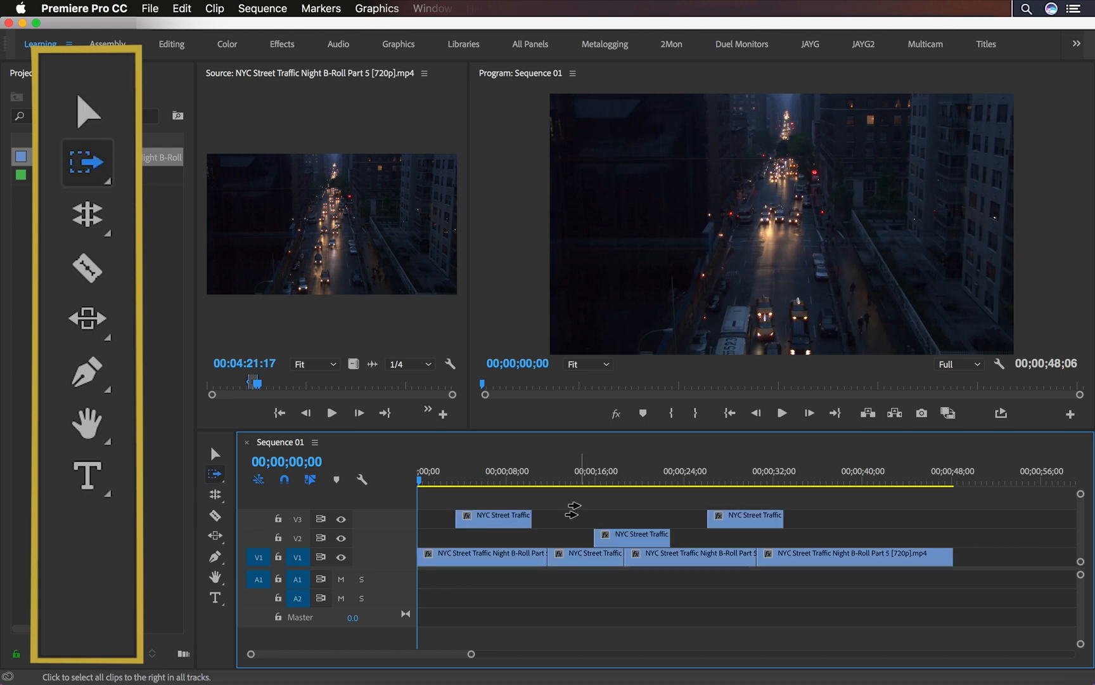
pyautogui.click(677, 521)
pyautogui.click(618, 521)
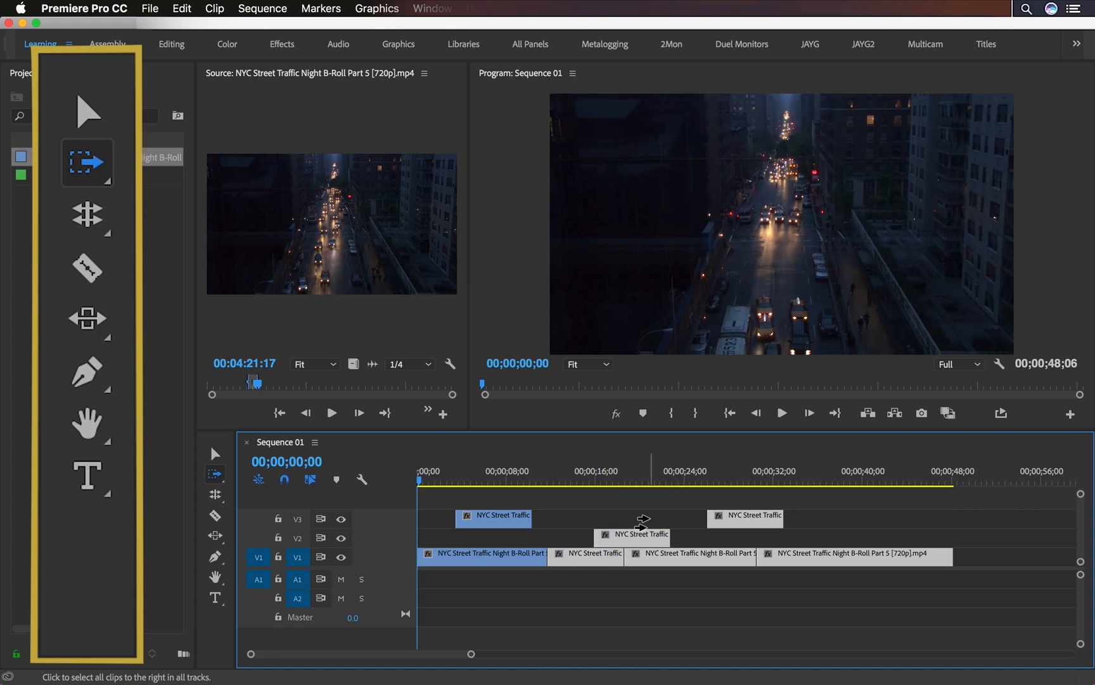
pyautogui.click(642, 521)
pyautogui.click(502, 521)
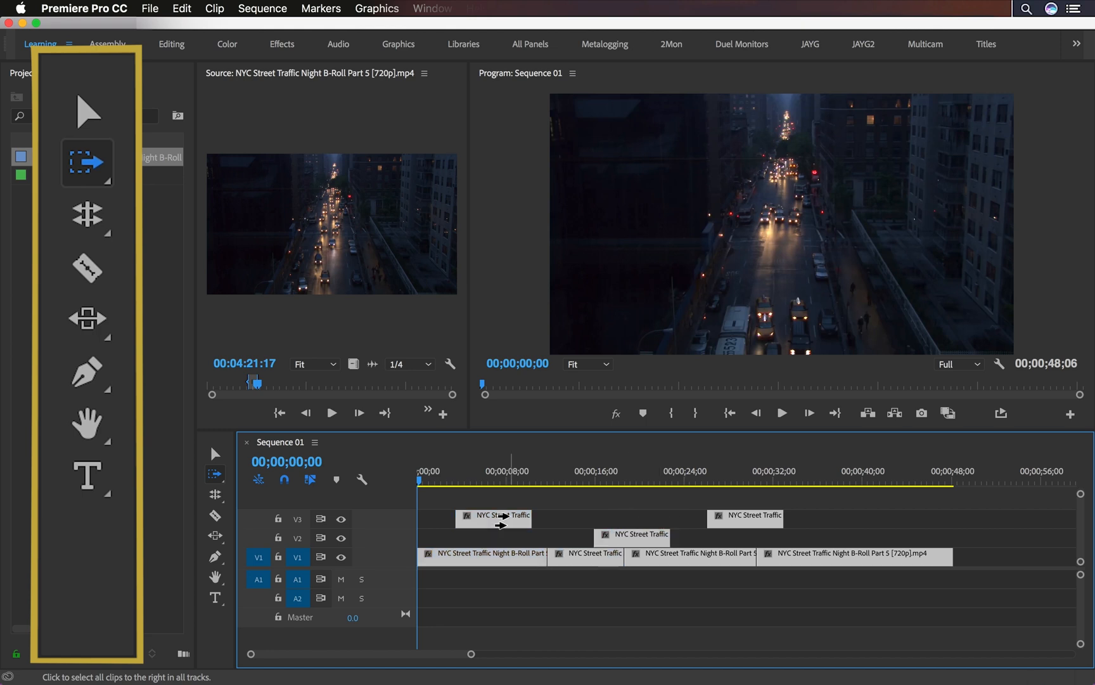
# Use Track Select Forward in single-track mode to select the following clips on V3 only, V2 only, and V1 only
pyautogui.click(591, 517)
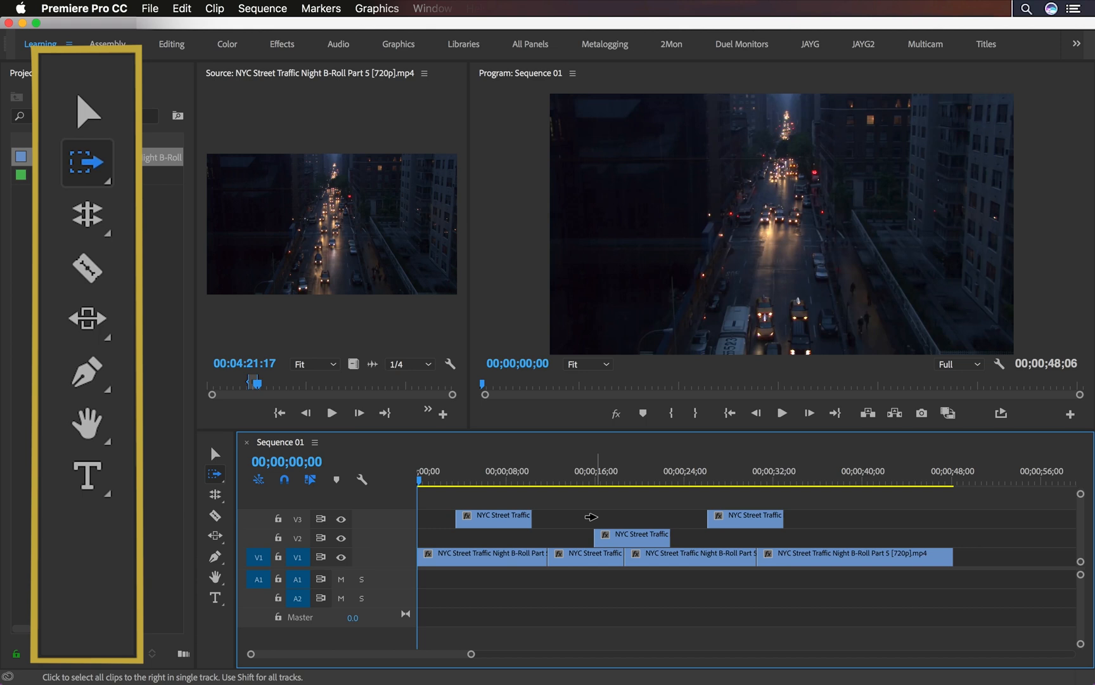
pyautogui.click(591, 517)
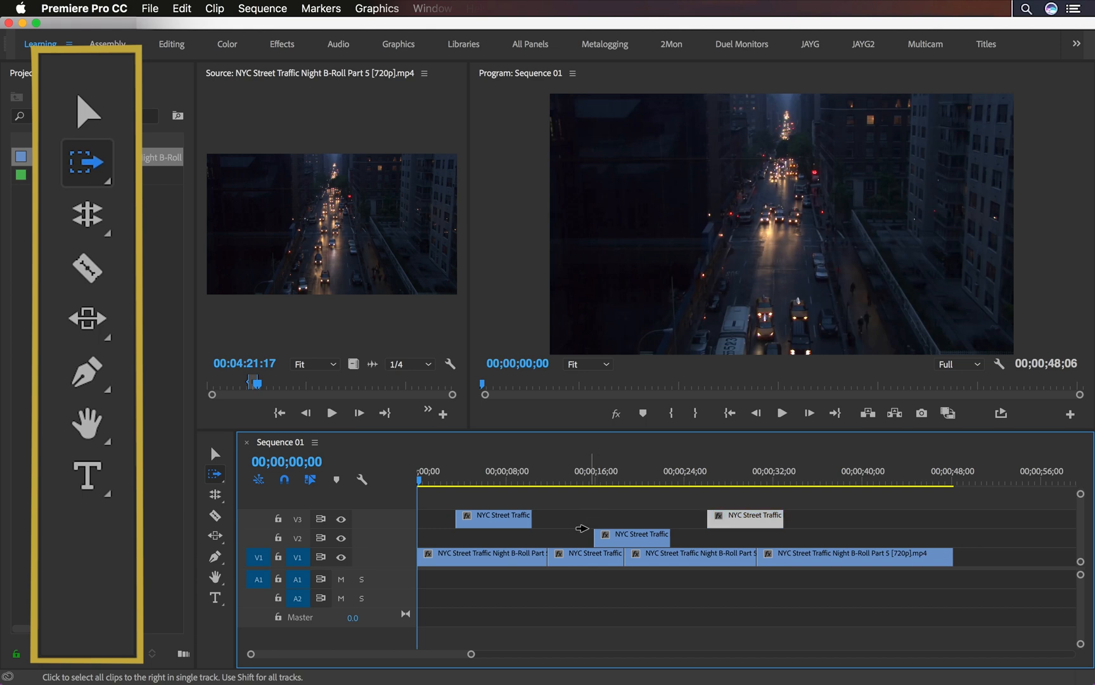
pyautogui.click(574, 538)
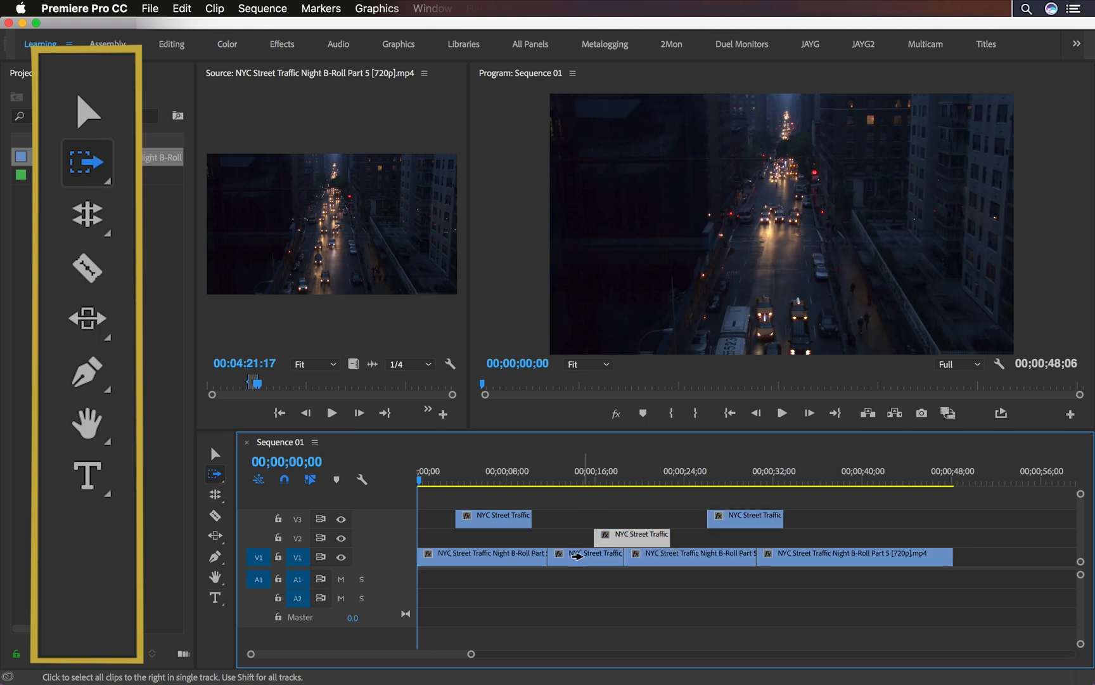
pyautogui.click(577, 556)
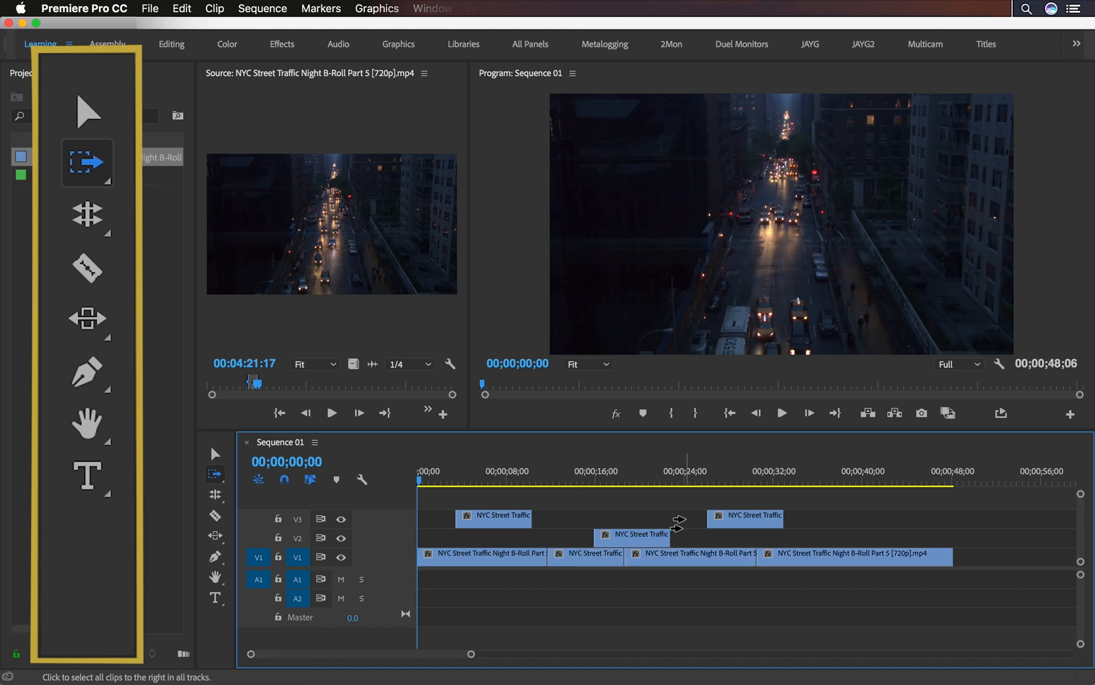
# Use Track Select Backward to select all earlier clips on every track, starting from several different points in the sequence
pyautogui.hotkey('shift', 'a')
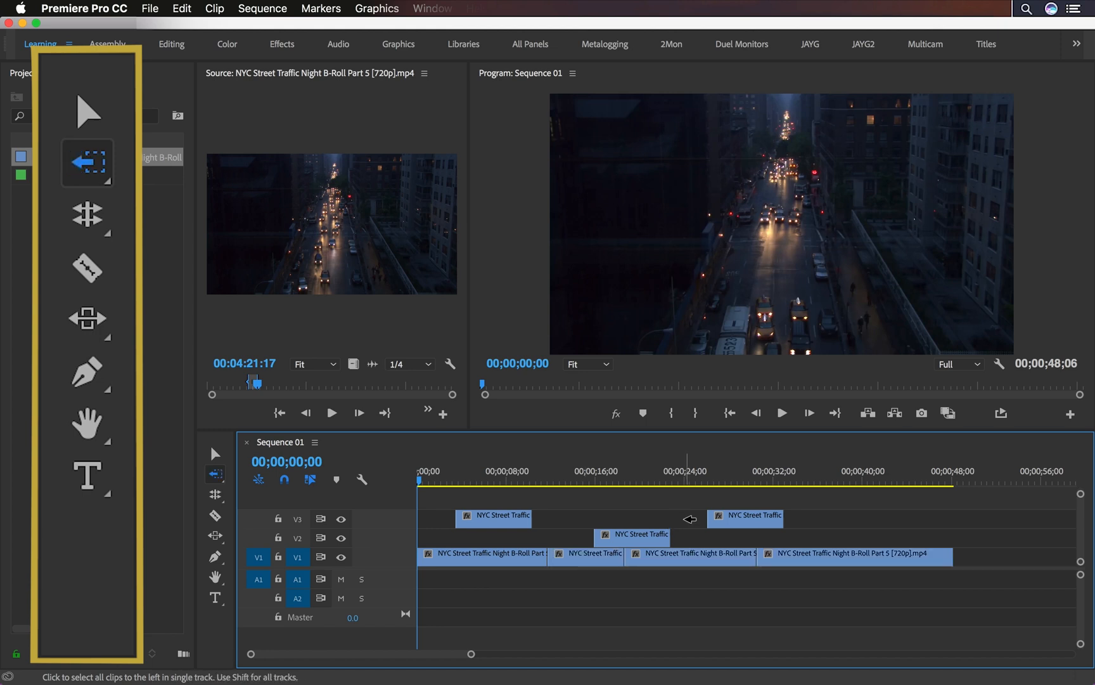
pyautogui.click(692, 523)
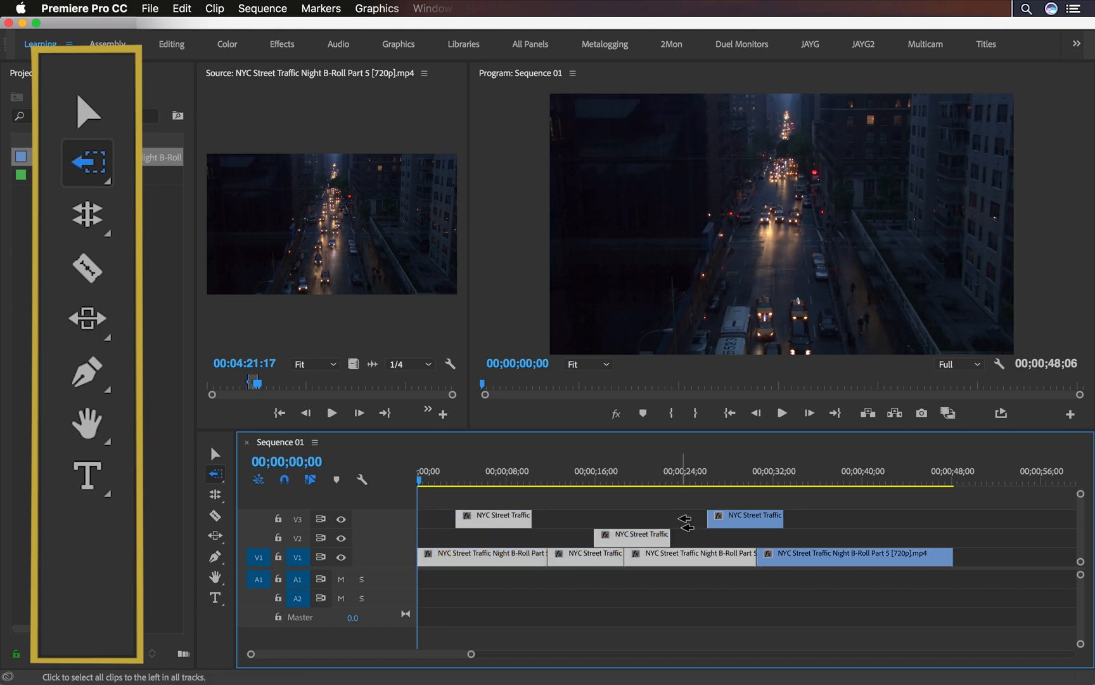
pyautogui.click(586, 521)
pyautogui.click(622, 522)
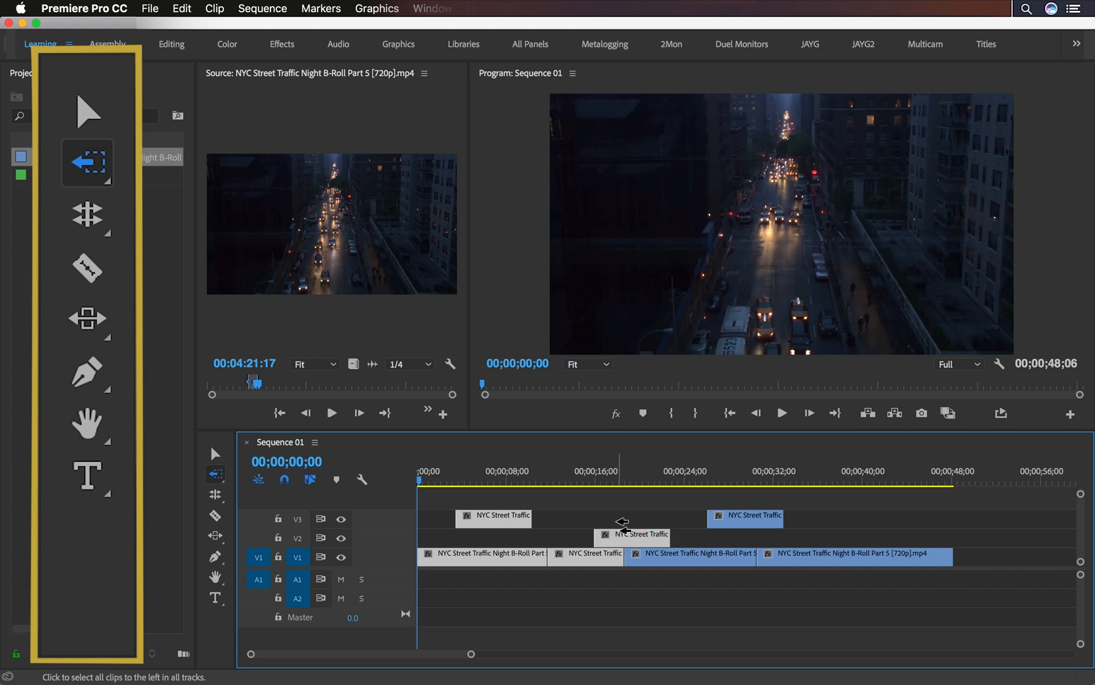
# Use Track Select Backward in single-track mode to select earlier clips one track at a time, and clear the selection
pyautogui.keyDown('shift'); pyautogui.click(613, 531); pyautogui.keyUp('shift')
pyautogui.keyDown('shift'); pyautogui.click(606, 555); pyautogui.keyUp('shift')
pyautogui.click(607, 520)
pyautogui.click(606, 533)
pyautogui.click(645, 498)
# Ripple-trim the end of the third V1 clip about 6 seconds earlier so the trailing clips close up
pyautogui.press('b')
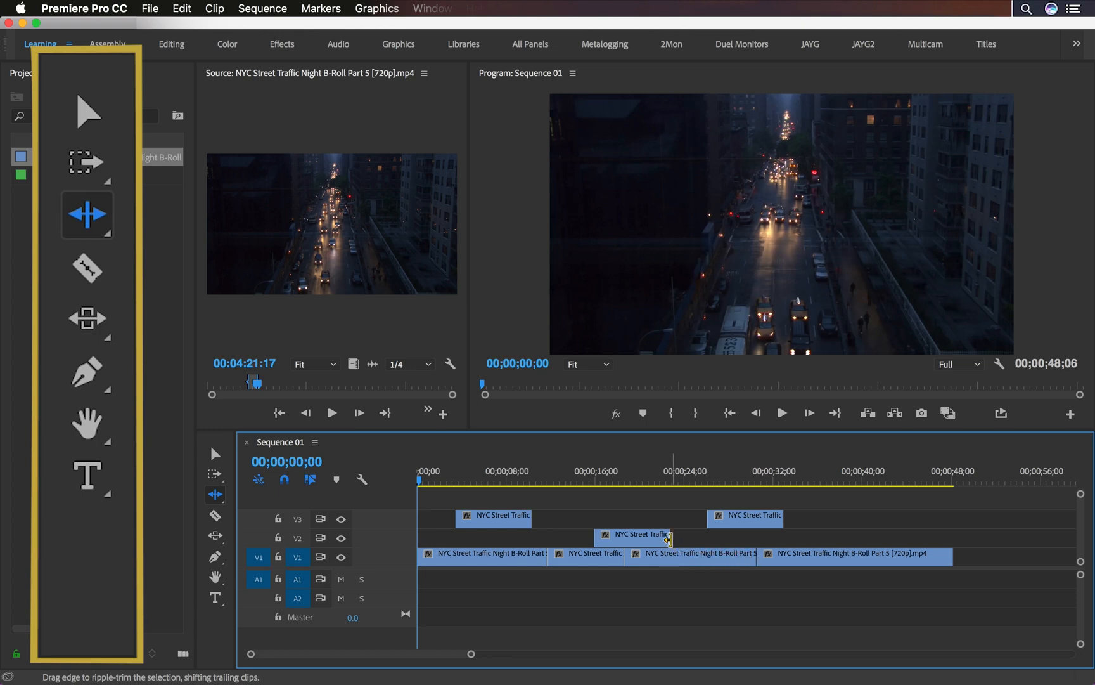
pyautogui.moveTo(755, 557); pyautogui.dragTo(694, 557)
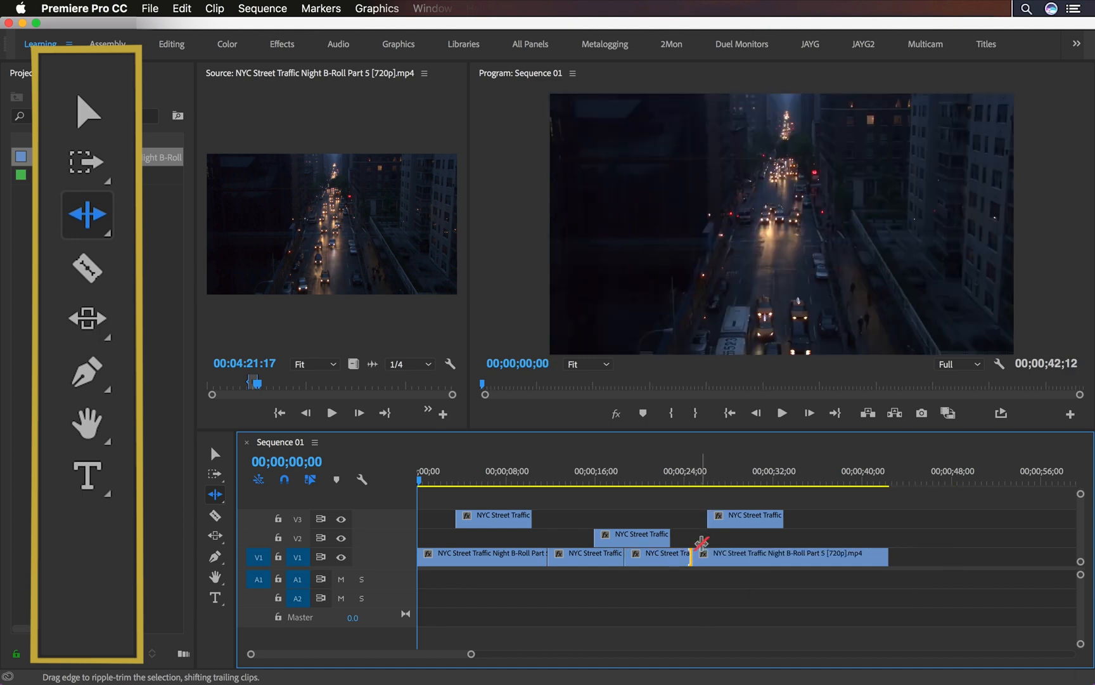
# Cut the first V1 clip with the Razor at about 00;00;08;18 and ripple delete its cut-off end section
pyautogui.press('c')
pyautogui.click(513, 556)
pyautogui.press('v')
pyautogui.click(529, 558)
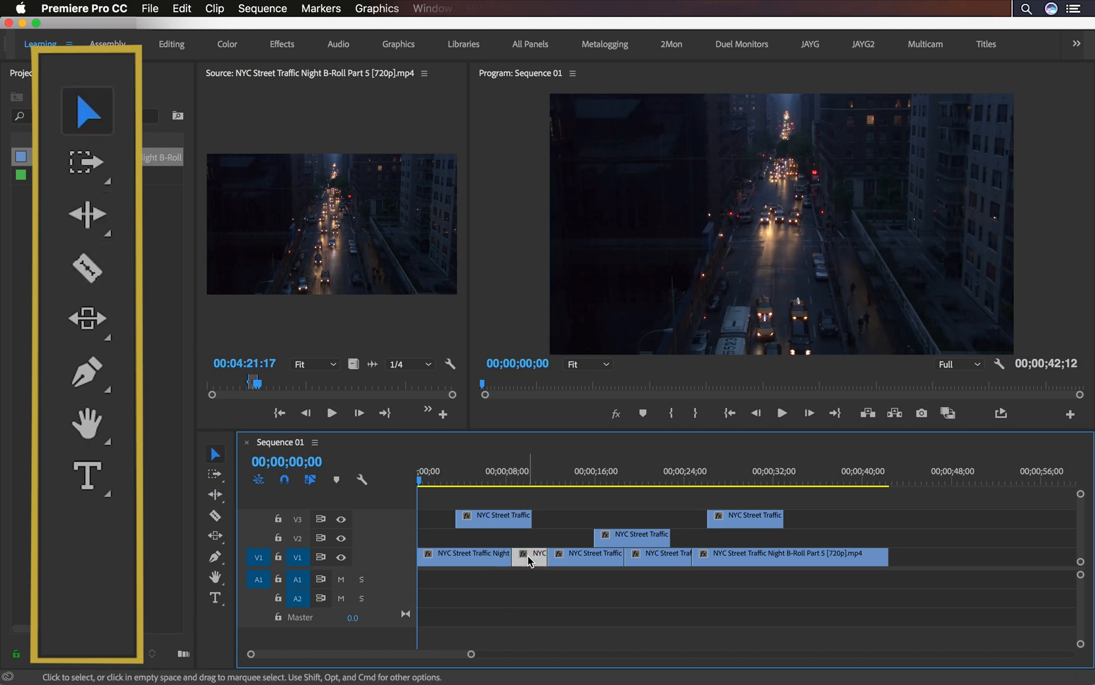
pyautogui.rightClick(530, 561)
pyautogui.rightClick(530, 561)
pyautogui.click(668, 101)
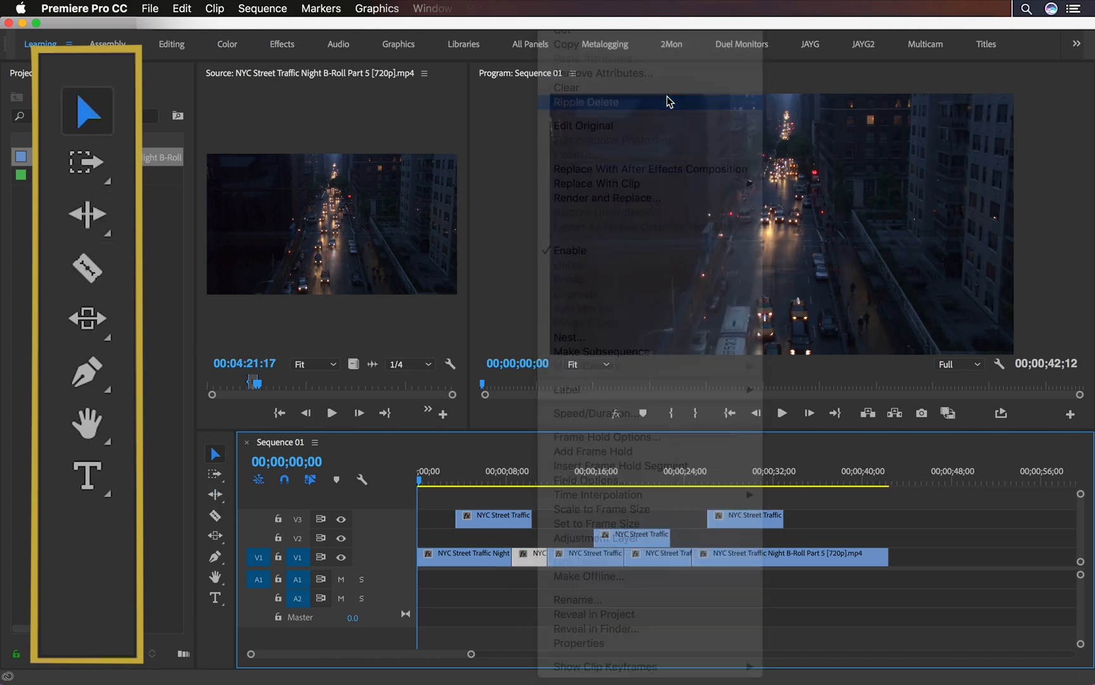
# Ripple-trim the end of the first V1 clip to the playhead at 00;00;08;18
pyautogui.press('b')
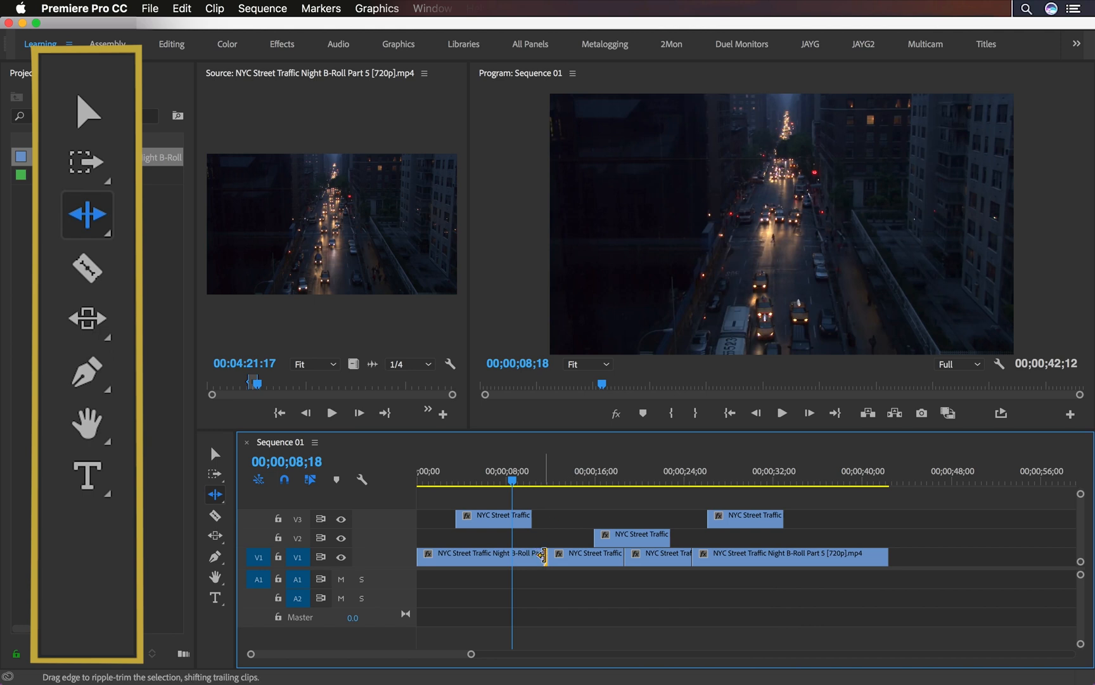
pyautogui.moveTo(543, 555); pyautogui.dragTo(512, 557)
# Use Rolling Edit to shift the cut between the last two V1 clips about 4 seconds later, and roll it back to 00;00;21;00
pyautogui.press('n')
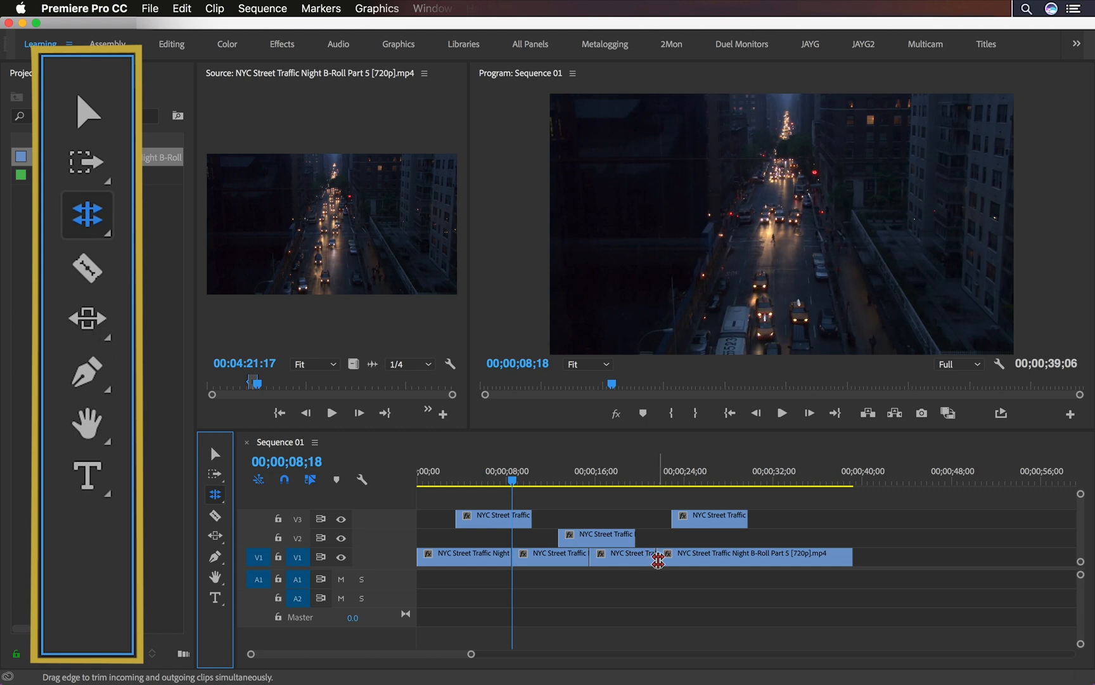
pyautogui.moveTo(657, 556); pyautogui.dragTo(692, 558)
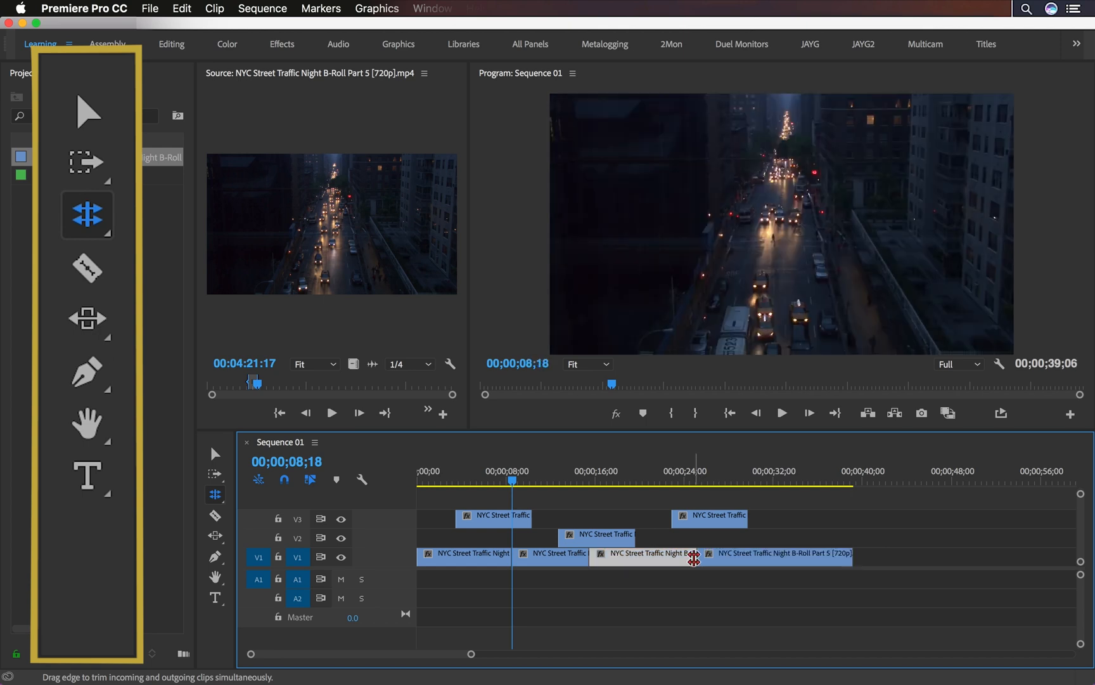
pyautogui.click(695, 558)
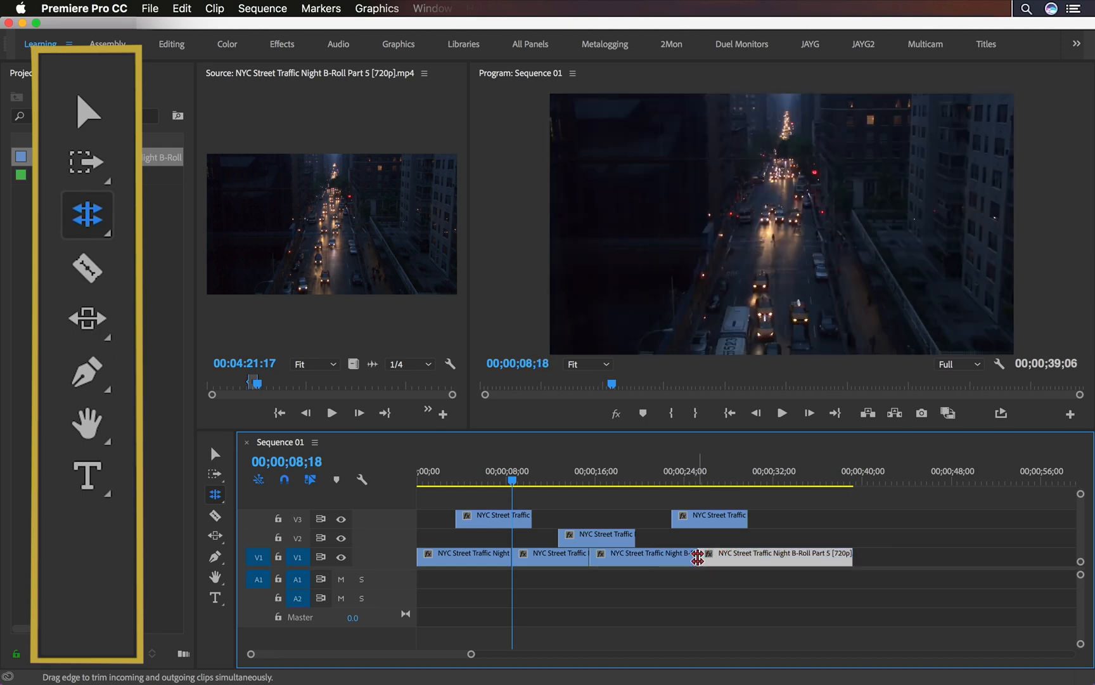
pyautogui.moveTo(698, 558); pyautogui.dragTo(652, 559)
# Move the last V1 clip away from its neighbours so it starts at 00;00;29;25
pyautogui.press('r')
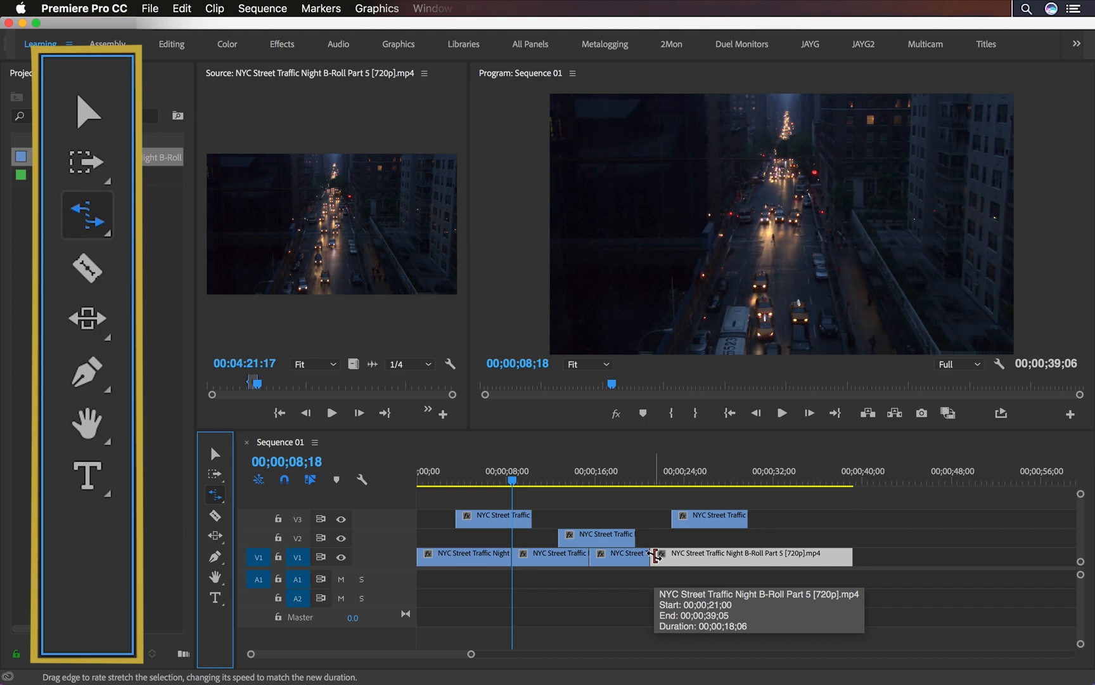
pyautogui.press('v')
pyautogui.moveTo(765, 557); pyautogui.dragTo(864, 559)
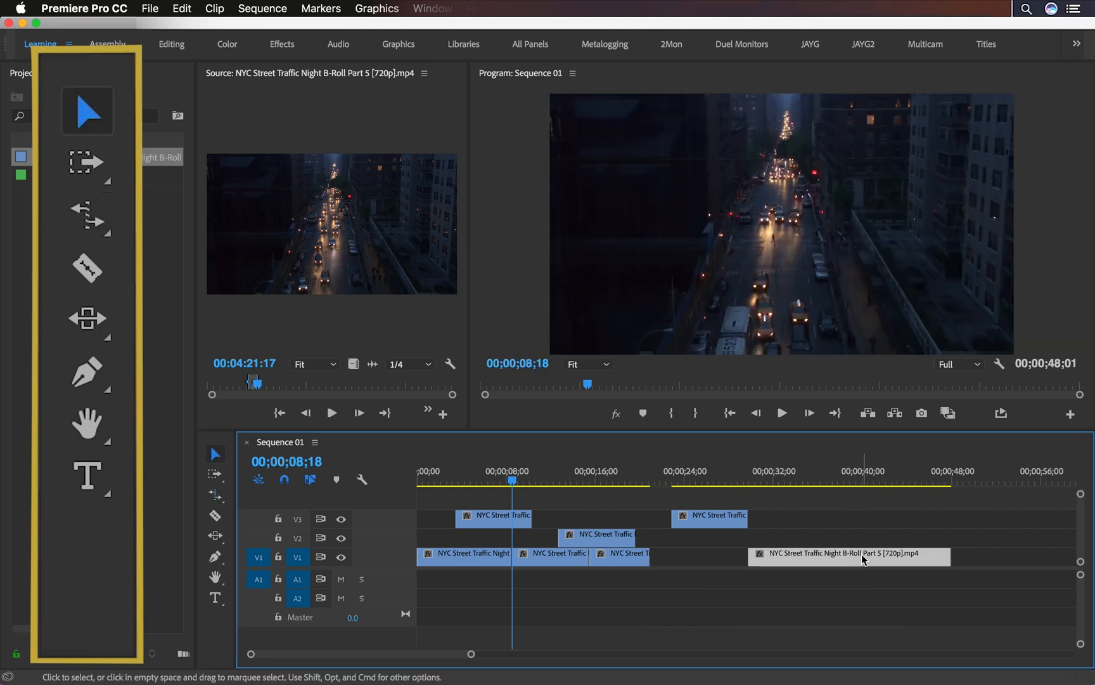
# Rate-stretch the last V1 clip to 201.85% speed, preview it, and undo the stretch
pyautogui.press('r')
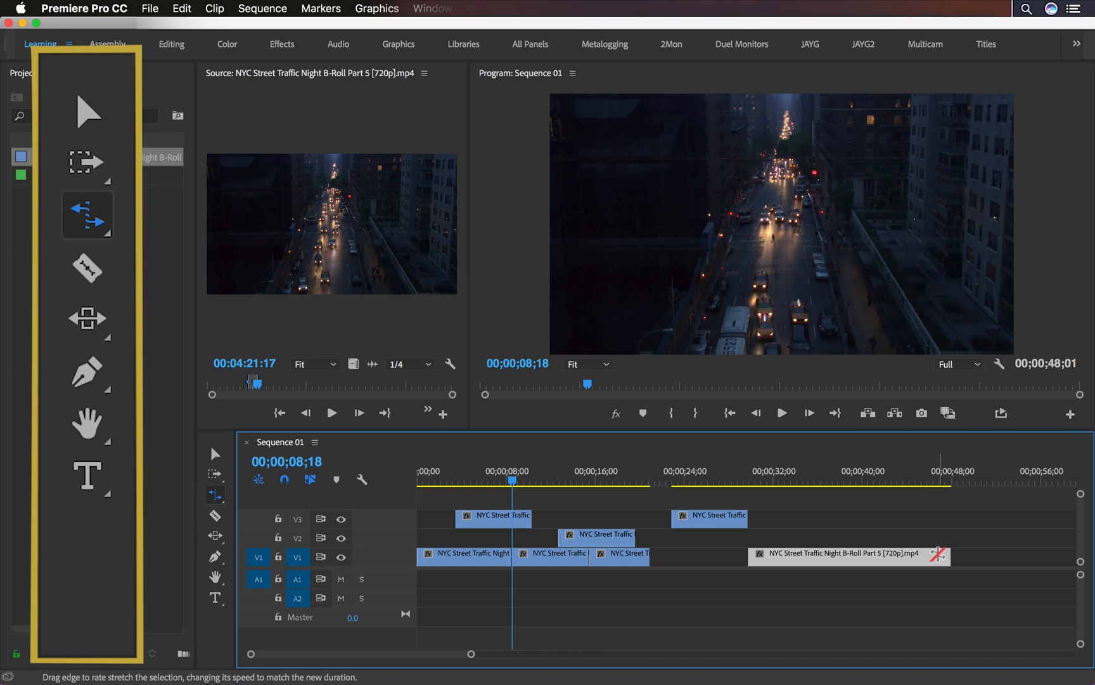
pyautogui.press('z')
pyautogui.moveTo(773, 541); pyautogui.dragTo(721, 564)
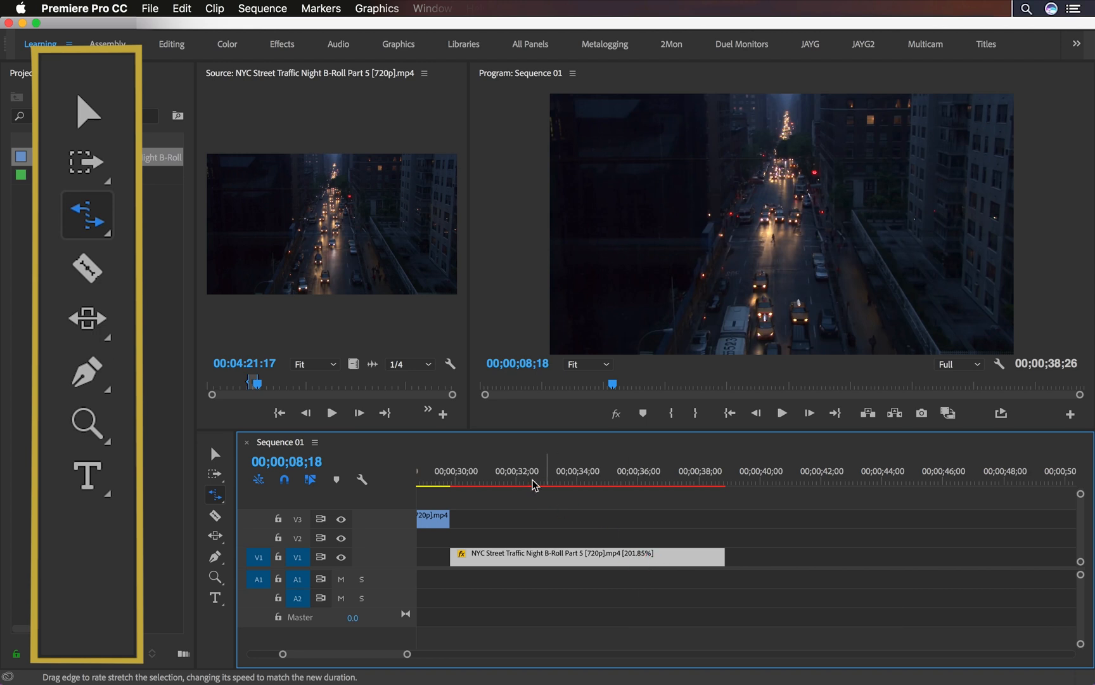
pyautogui.click(451, 475)
pyautogui.press('space')
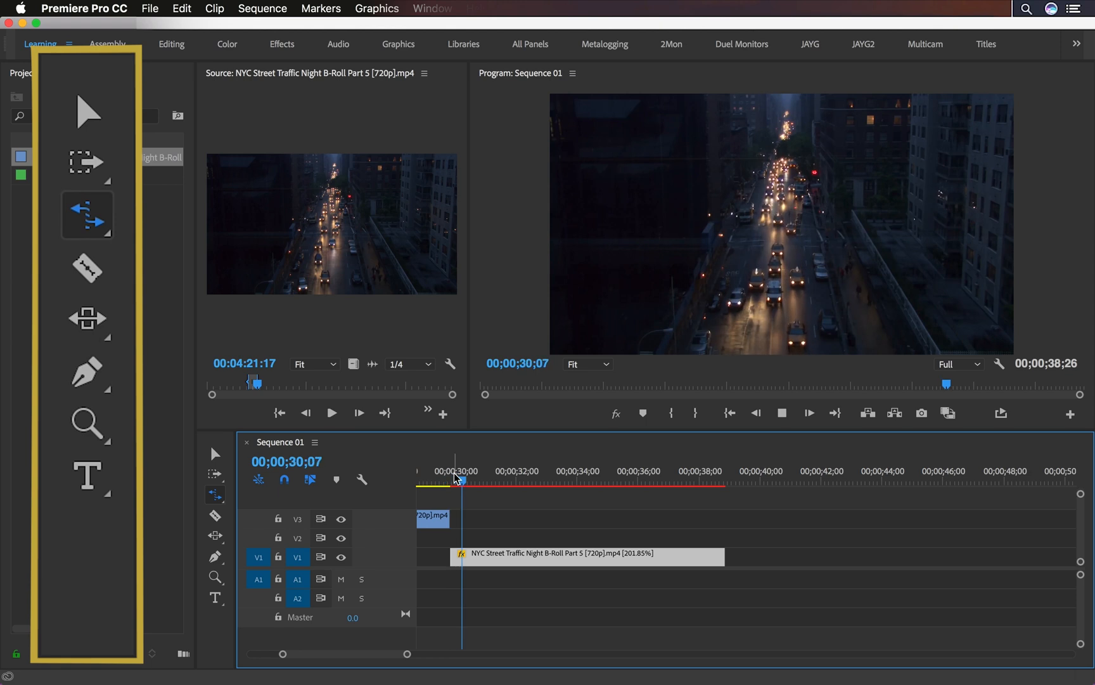
pyautogui.press('super+z')
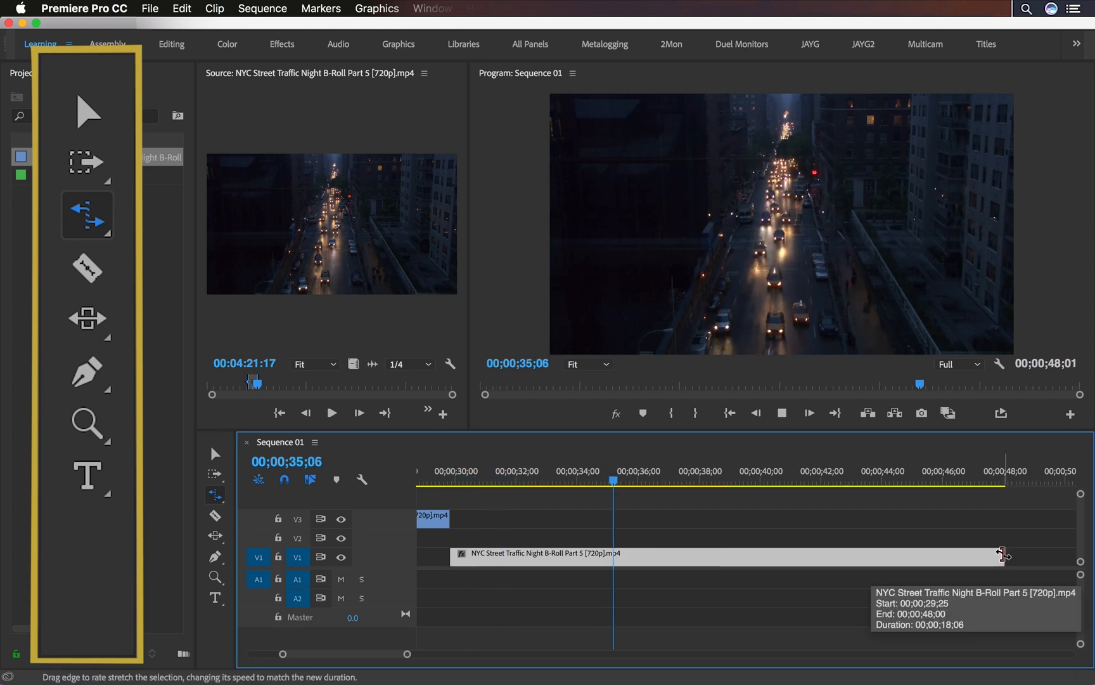
pyautogui.press('space')
# Rate-stretch the end of the last V1 clip to about 00;00;31;28 and play it back
pyautogui.moveTo(1000, 559); pyautogui.dragTo(511, 563)
pyautogui.click(455, 481)
pyautogui.press('space')
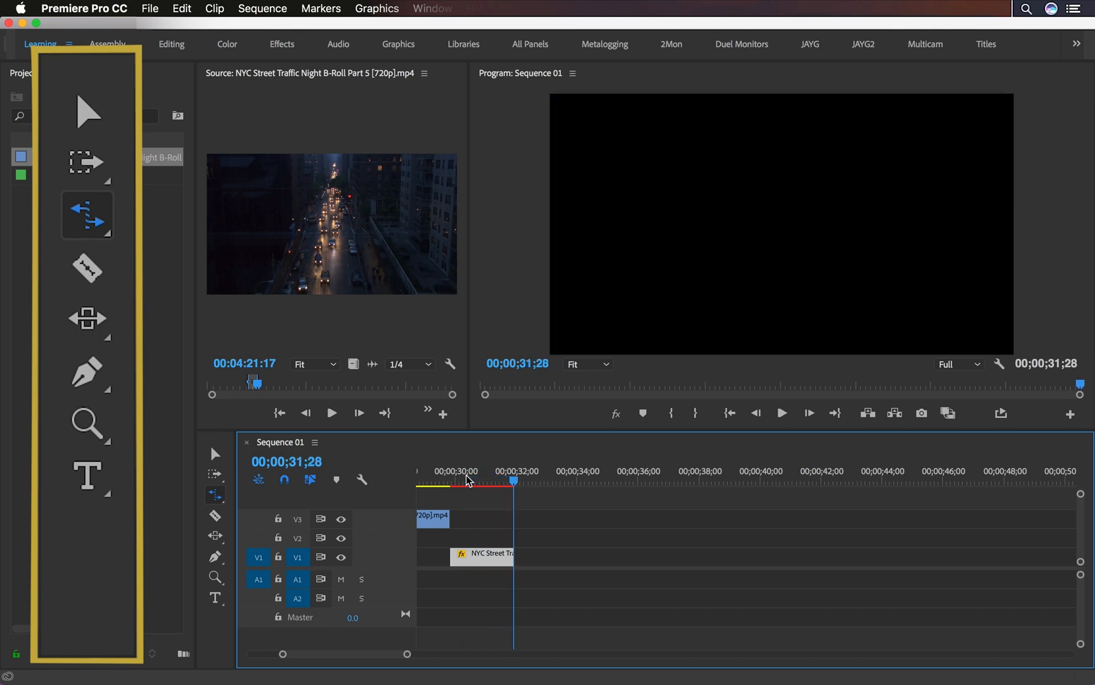
# Shorten the last V1 clip further with Rate Stretch to 1402.56% speed and check it from about 00;00;29;29
pyautogui.press('z')
pyautogui.click(469, 481)
pyautogui.moveTo(775, 556); pyautogui.dragTo(647, 556)
pyautogui.click(455, 481)
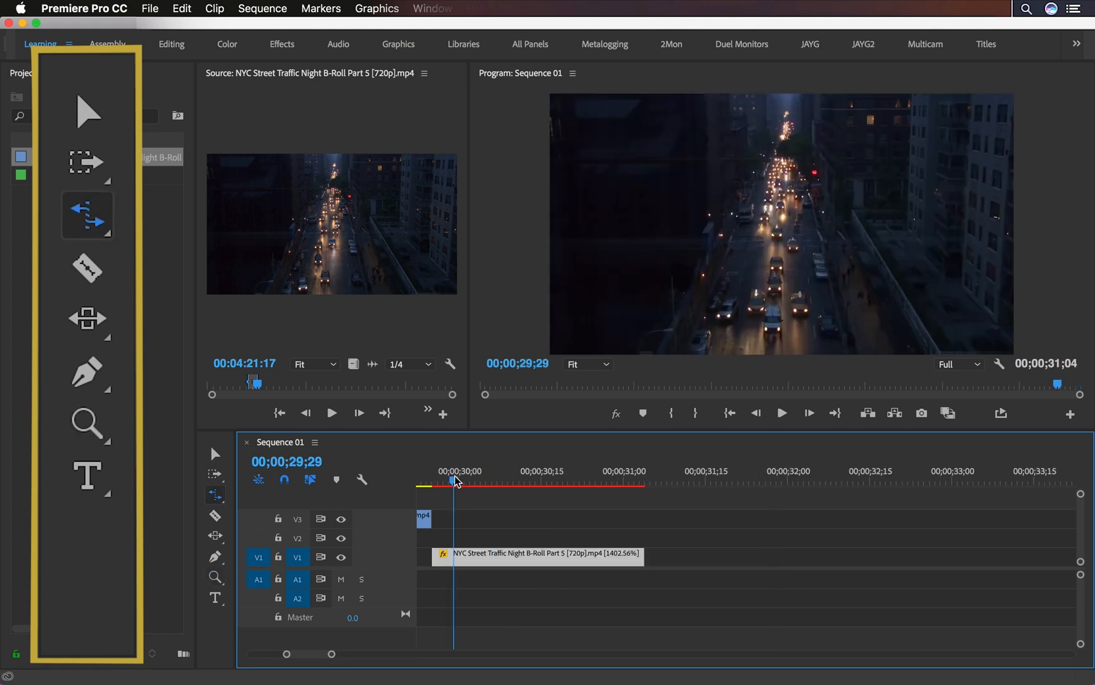
# Move the sped-up clip onto V2 over the V1 gap, rate-stretch it to 781.43% to fill the gap, and play it back
pyautogui.press('v')
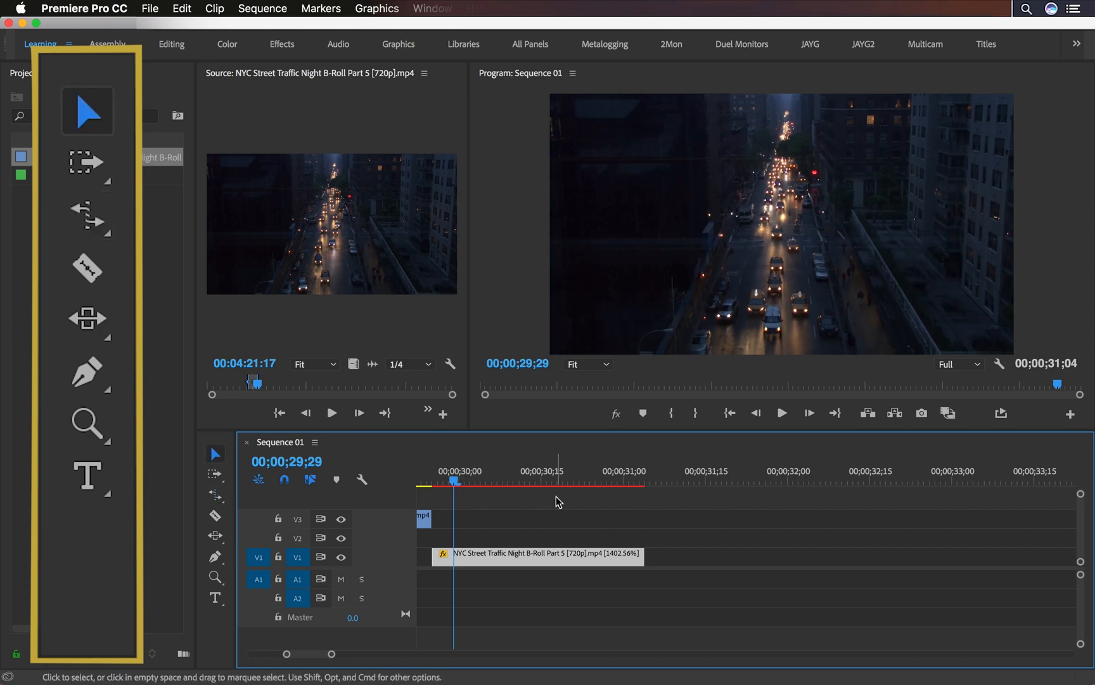
pyautogui.press('\\')
pyautogui.moveTo(615, 482); pyautogui.dragTo(645, 482)
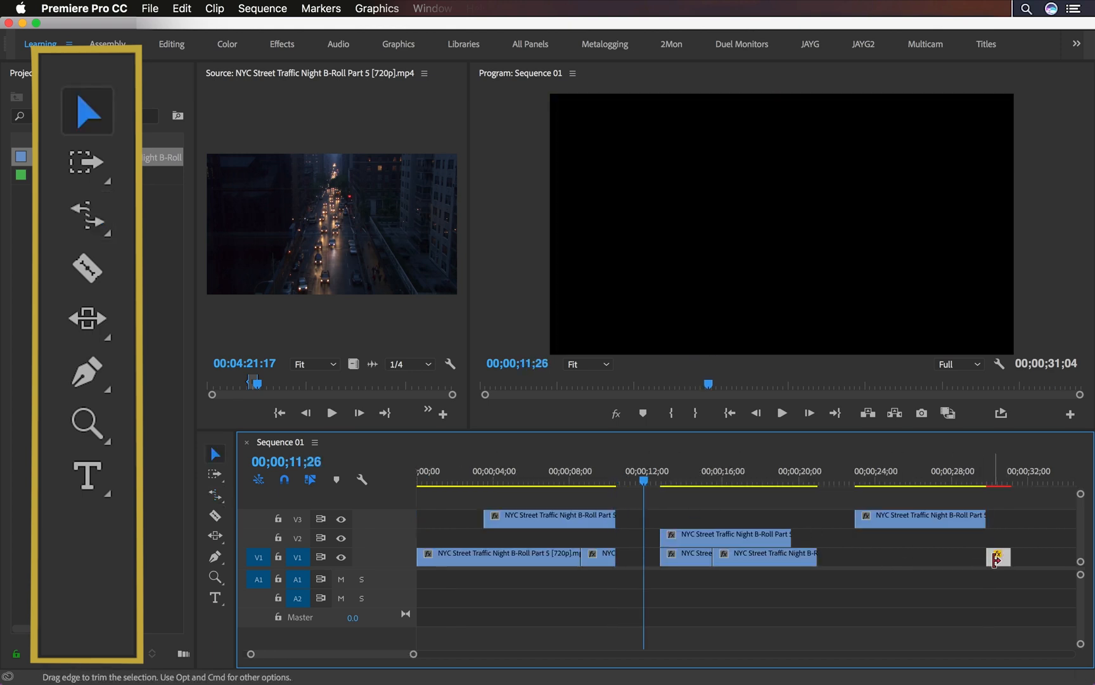
pyautogui.moveTo(1002, 566); pyautogui.dragTo(686, 556)
pyautogui.press('z')
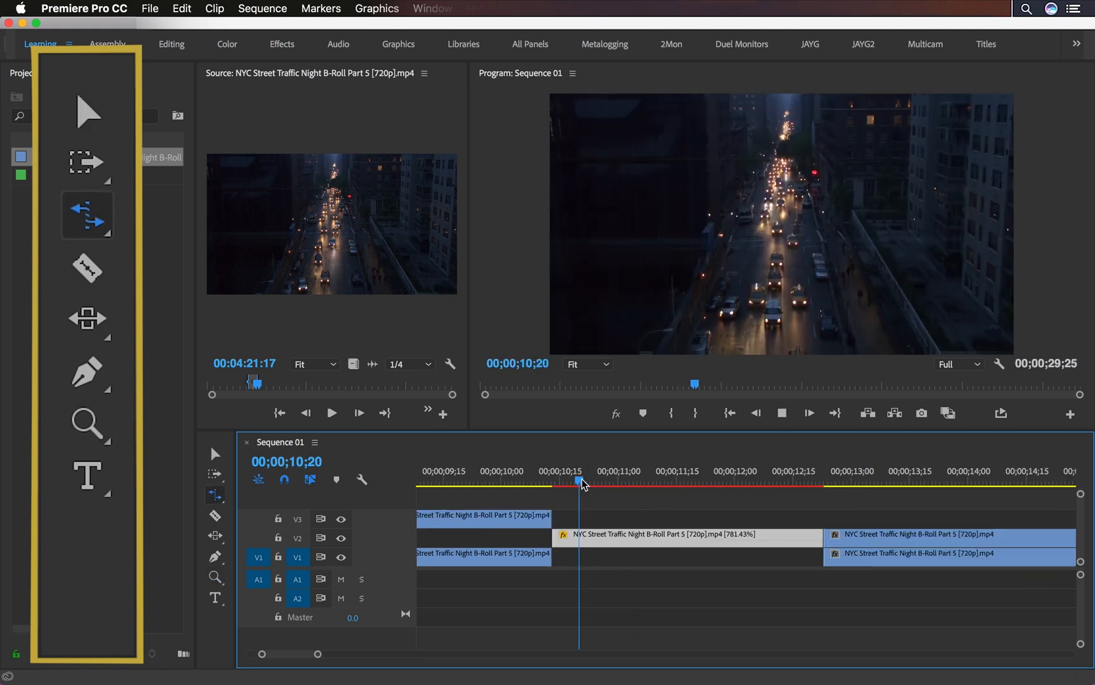
pyautogui.press('space')
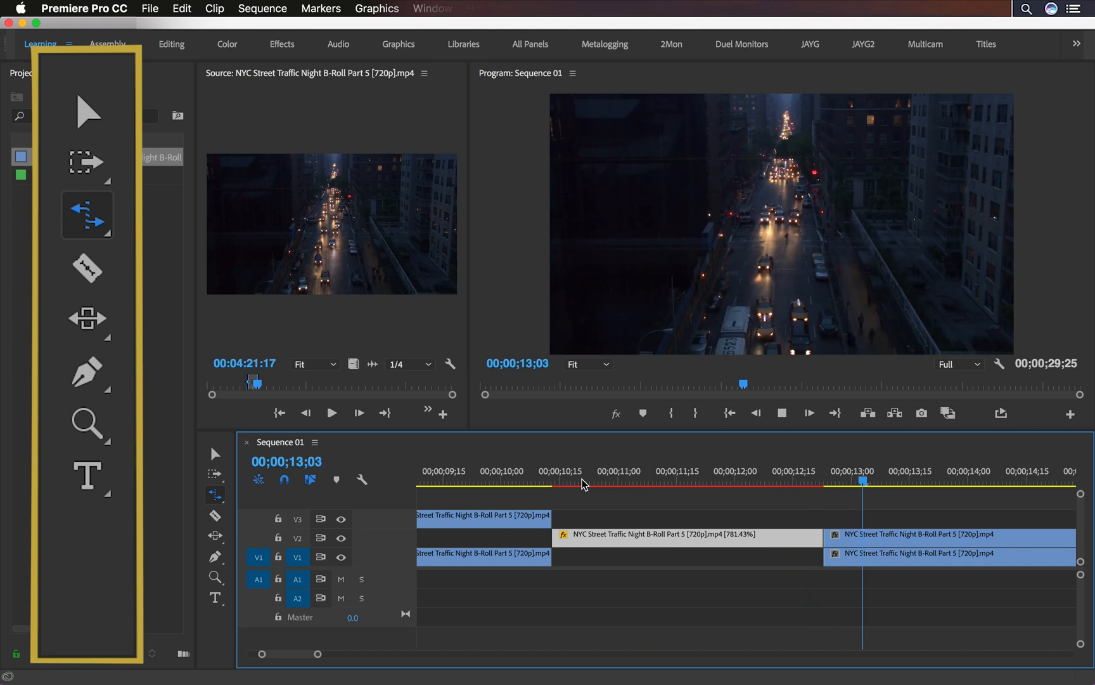
# Move the V1 clip after the gap earlier to about 00;00;11;27 and rate-stretch the sped-up V2 clip to the narrower gap
pyautogui.press('v')
pyautogui.moveTo(863, 554); pyautogui.dragTo(721, 538)
pyautogui.press('r')
pyautogui.press('z')
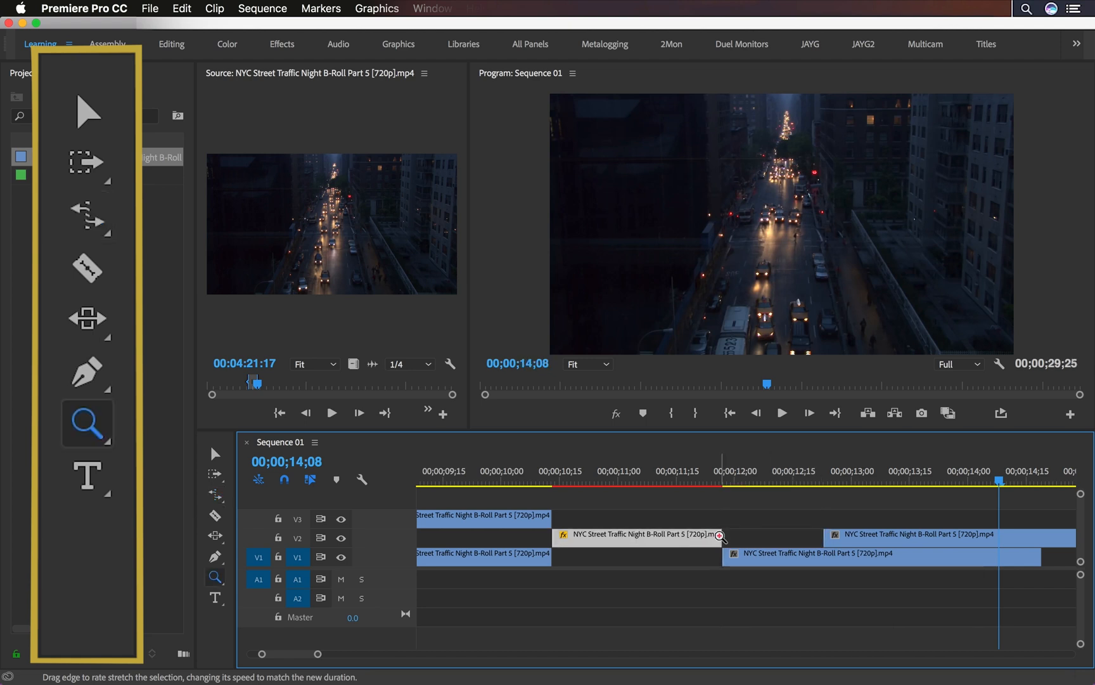
# Play back the rate-stretched V2 clip from its start at about 00;00;10;14
pyautogui.click(612, 508)
pyautogui.press('v')
pyautogui.click(466, 476)
pyautogui.press('space')
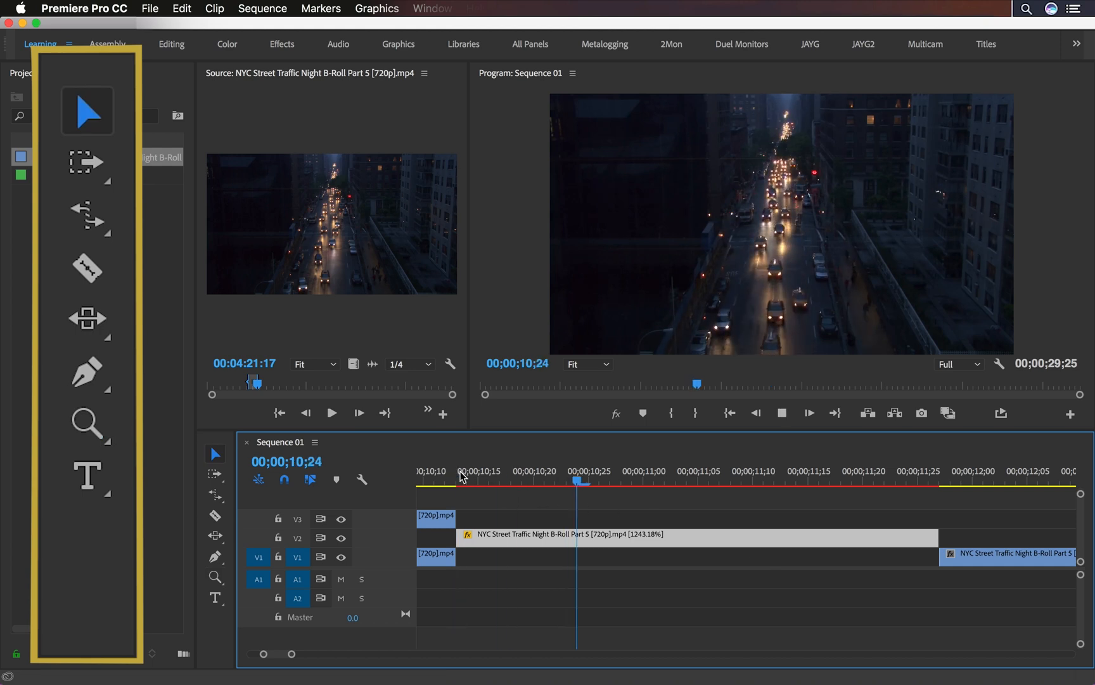
# Split the first V1 clip with seven Razor cuts between about 00;00;00;14 and 00;00;02;25
pyautogui.click(216, 515)
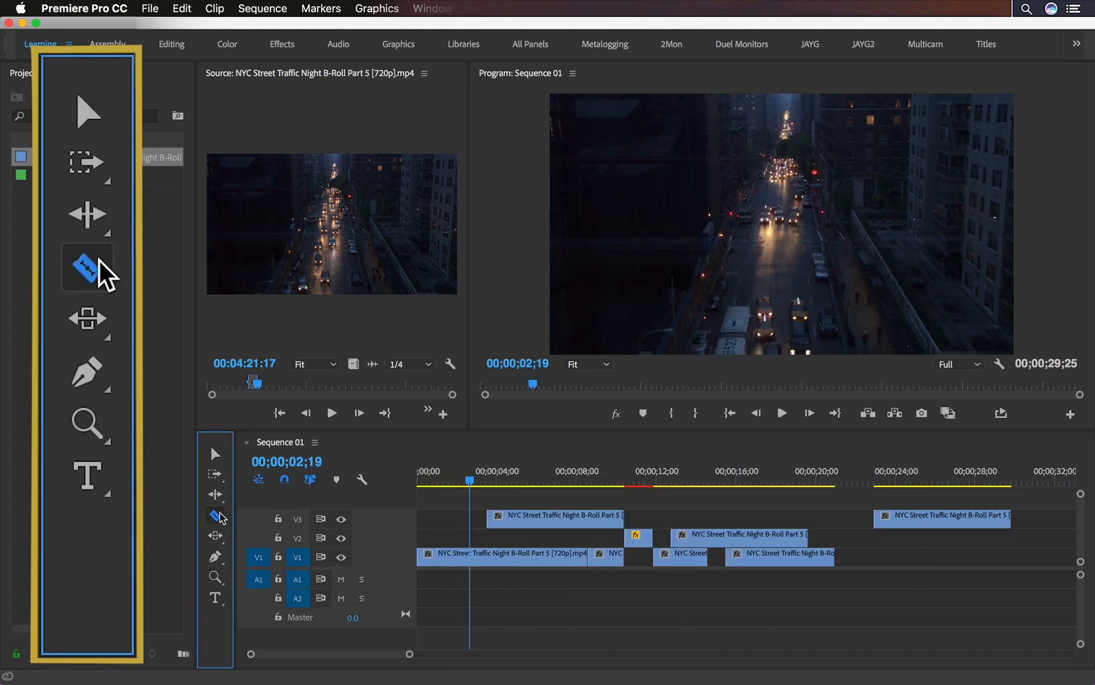
pyautogui.press('=')
pyautogui.click(461, 557)
pyautogui.click(477, 556)
pyautogui.click(496, 557)
pyautogui.click(537, 556)
pyautogui.click(574, 557)
pyautogui.click(635, 557)
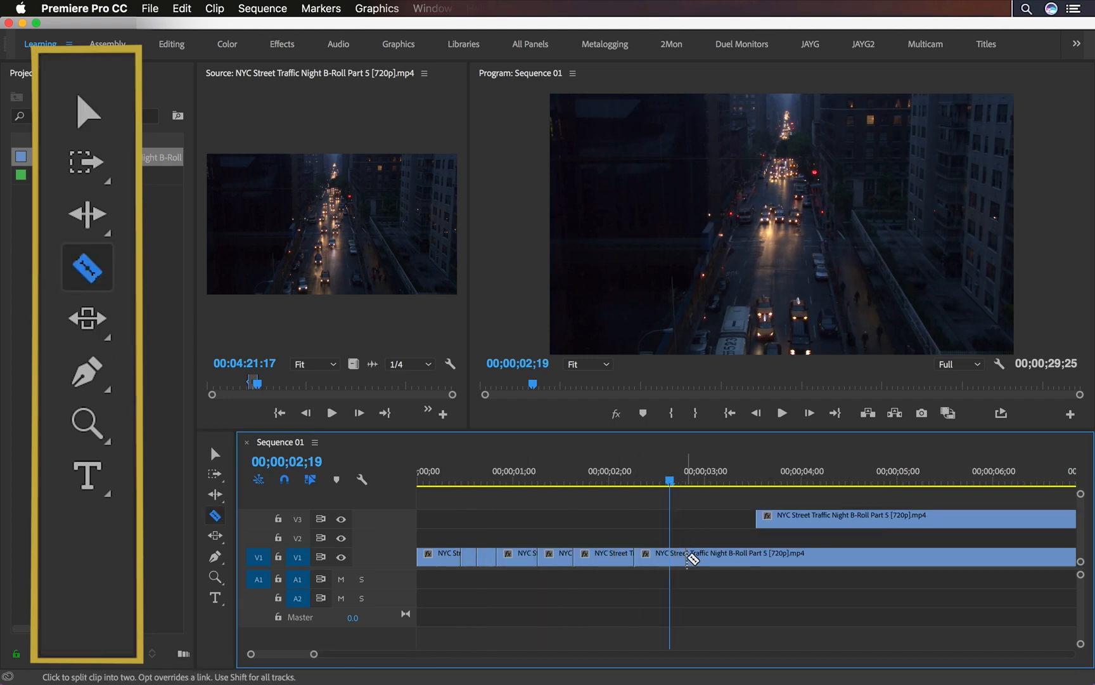
pyautogui.click(689, 559)
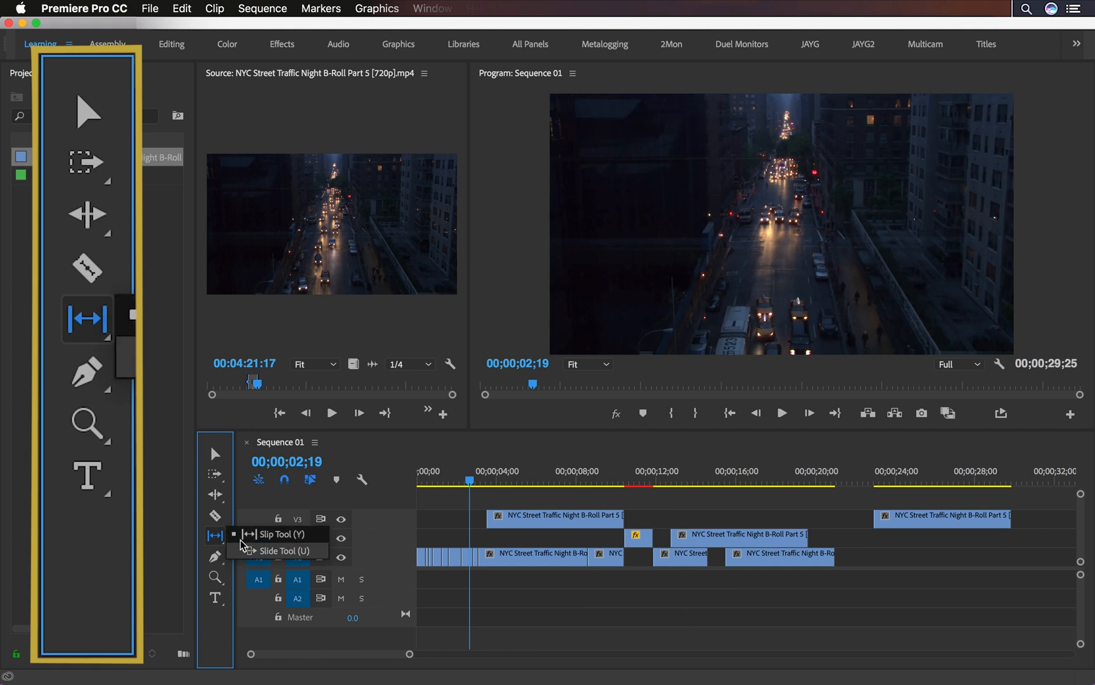
# Shorten the end of the Timelapse Preg.mp4 clip to about 00;00;37;02 and scrub through the remaining footage
pyautogui.click(241, 539)
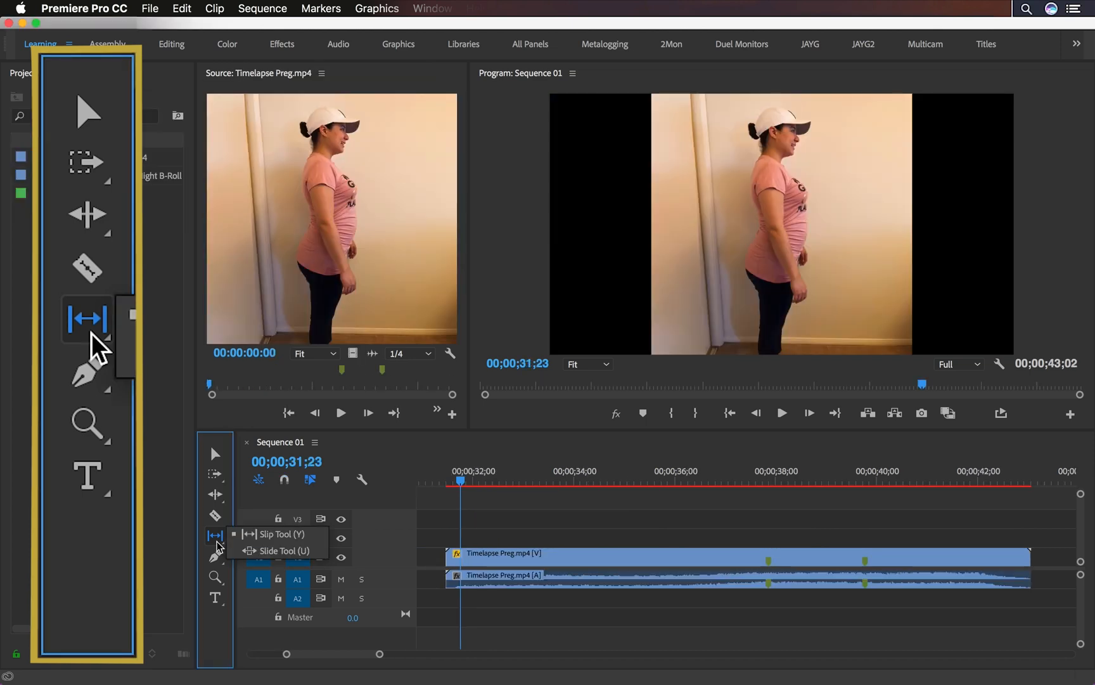
pyautogui.click(216, 542)
pyautogui.click(473, 498)
pyautogui.press('v')
pyautogui.moveTo(459, 483); pyautogui.dragTo(916, 483)
pyautogui.moveTo(1029, 556); pyautogui.dragTo(640, 556)
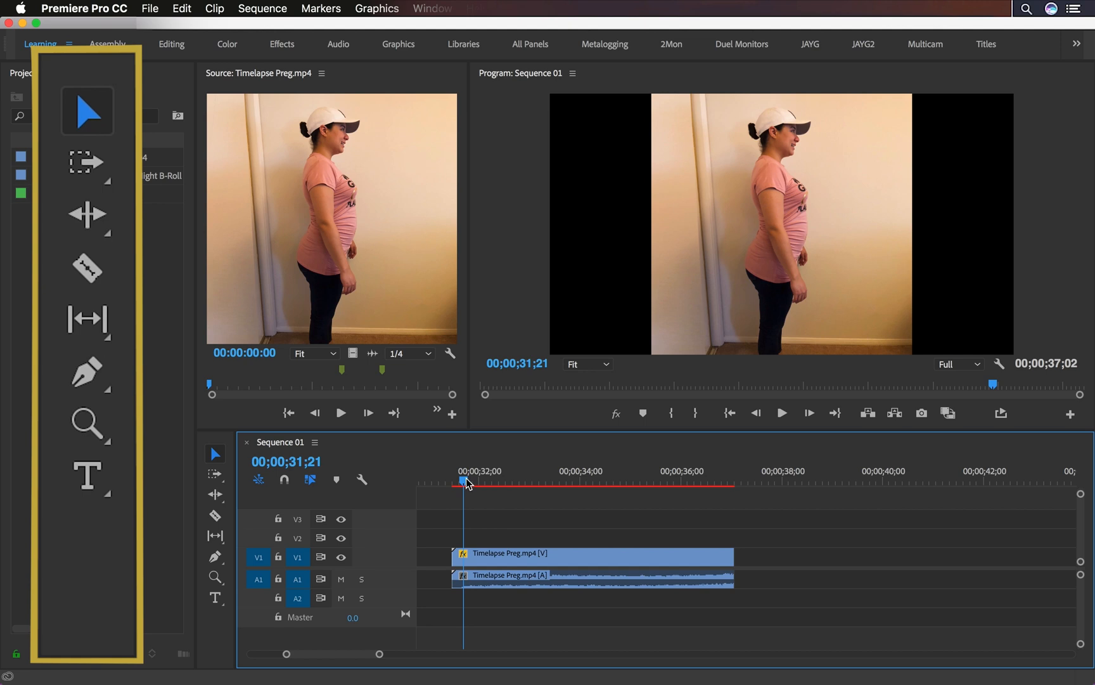
pyautogui.moveTo(464, 481); pyautogui.dragTo(711, 479)
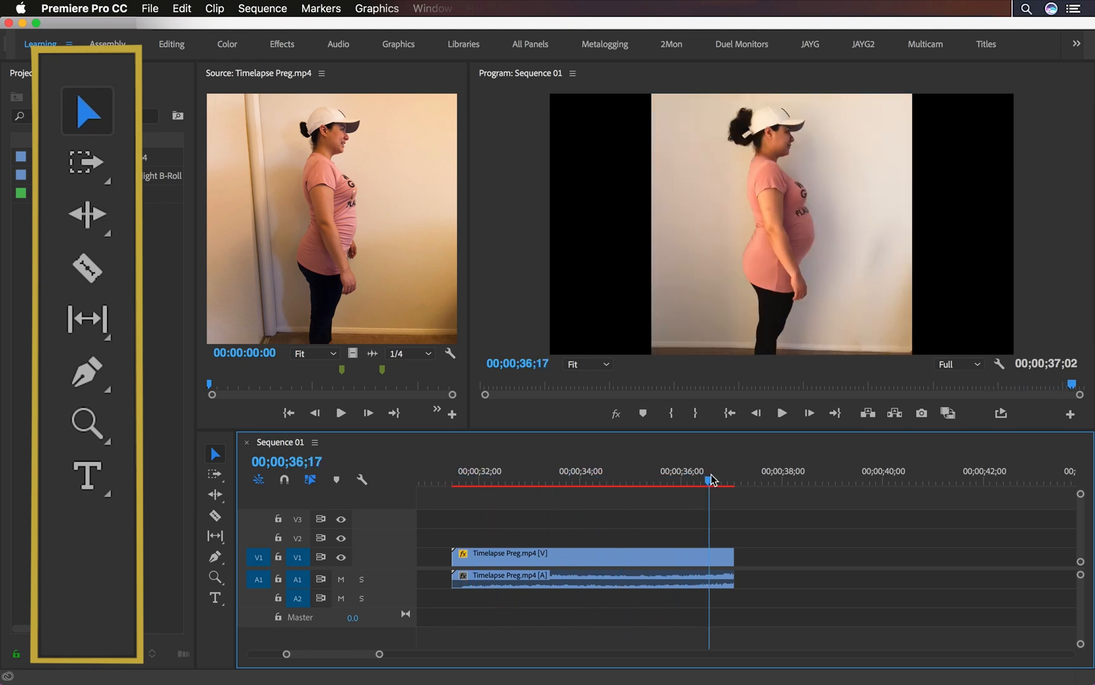
# Slip the footage inside the Timelapse Preg.mp4 clip to a later part of the source and scrub through it
pyautogui.click(88, 320)
pyautogui.moveTo(633, 556); pyautogui.dragTo(449, 559)
pyautogui.click(453, 480)
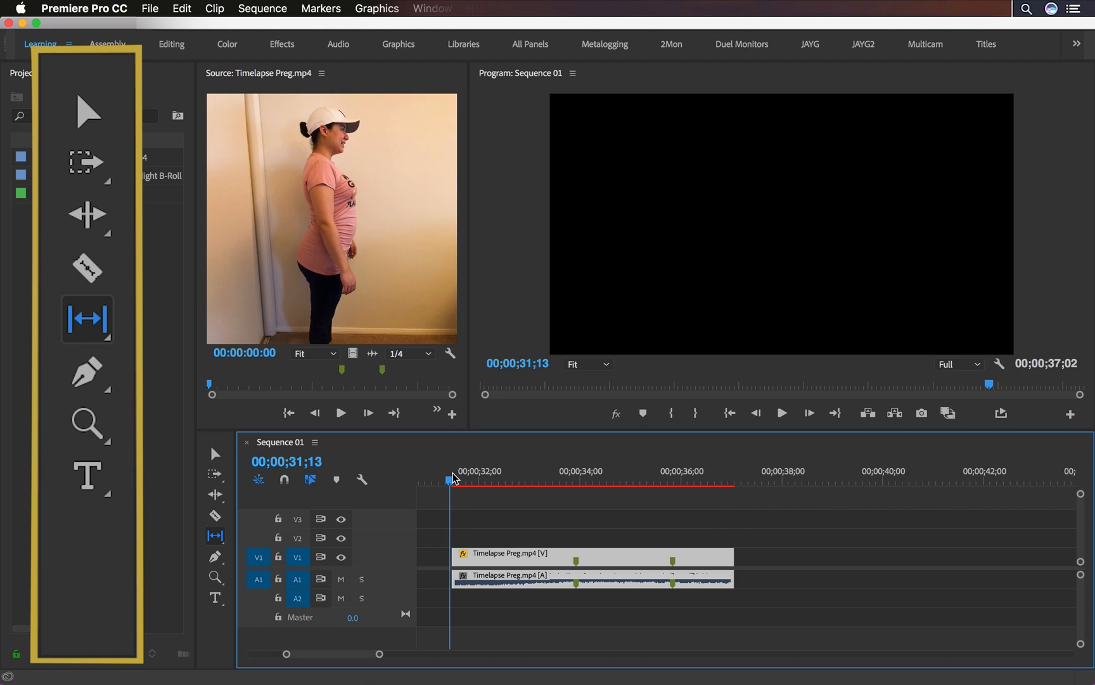
pyautogui.moveTo(455, 479); pyautogui.dragTo(740, 482)
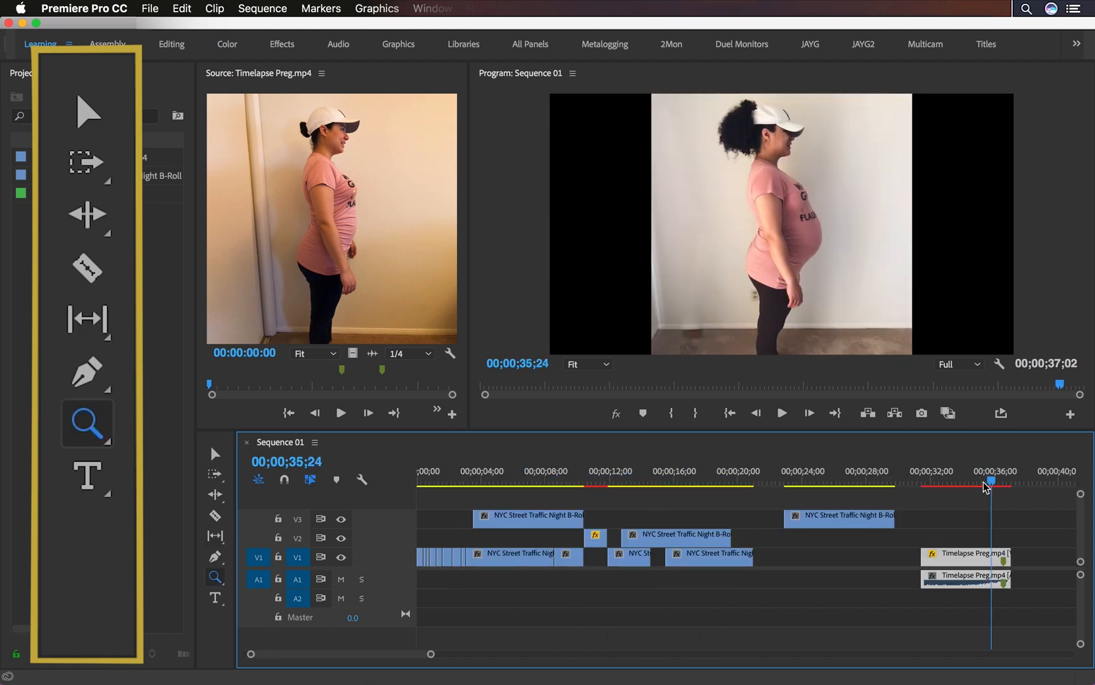
pyautogui.moveTo(991, 482)
pyautogui.mouseDown()
pyautogui.moveTo(924, 493)
pyautogui.moveTo(1013, 492)
pyautogui.moveTo(979, 483)
pyautogui.mouseUp()
pyautogui.press('y')
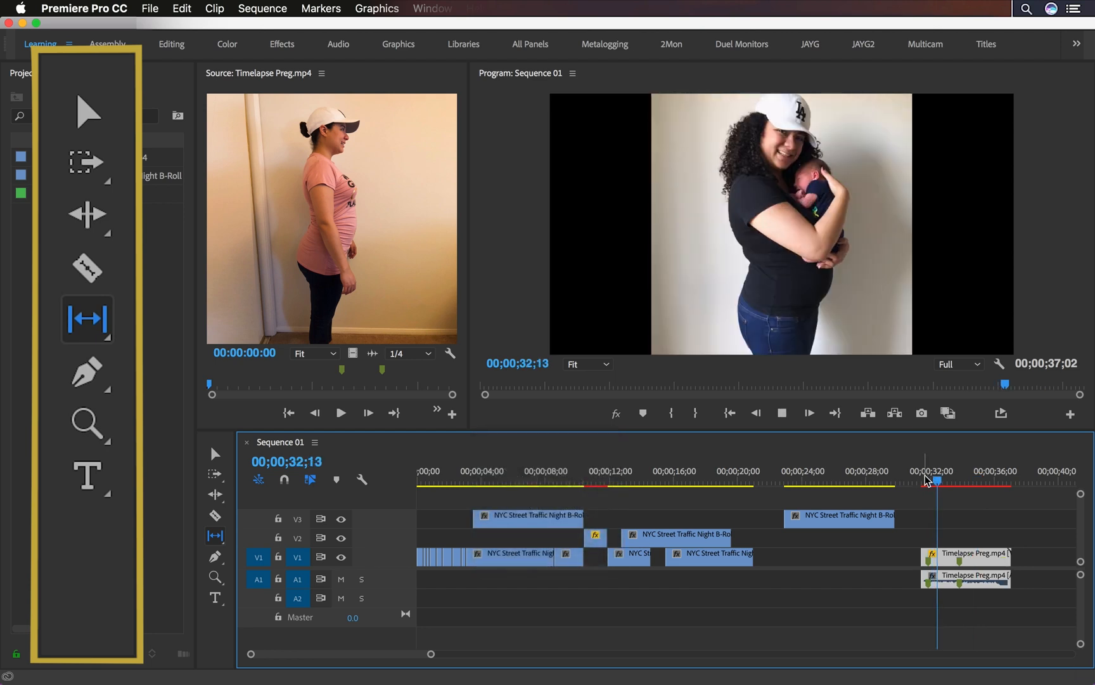
# Slide the Timelapse Preg.mp4 clip earlier to 00;00;21;00 behind the last V1 street clip, and shift it slightly later
pyautogui.moveTo(970, 559); pyautogui.dragTo(759, 569)
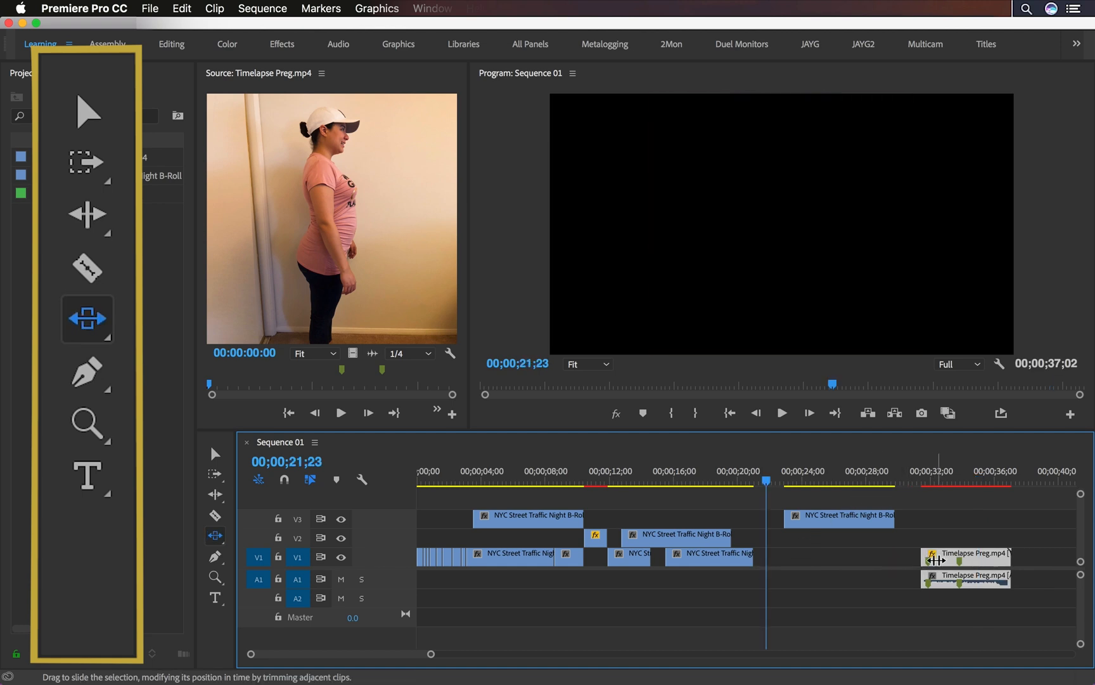
pyautogui.moveTo(974, 558); pyautogui.dragTo(860, 580)
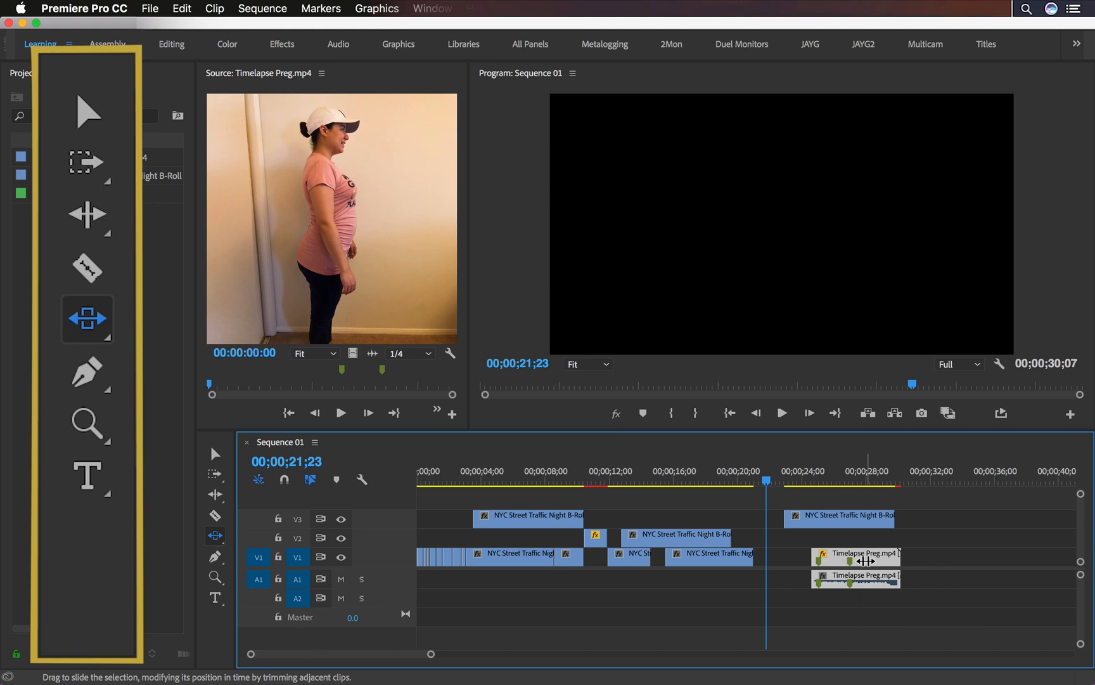
pyautogui.moveTo(866, 561); pyautogui.dragTo(696, 560)
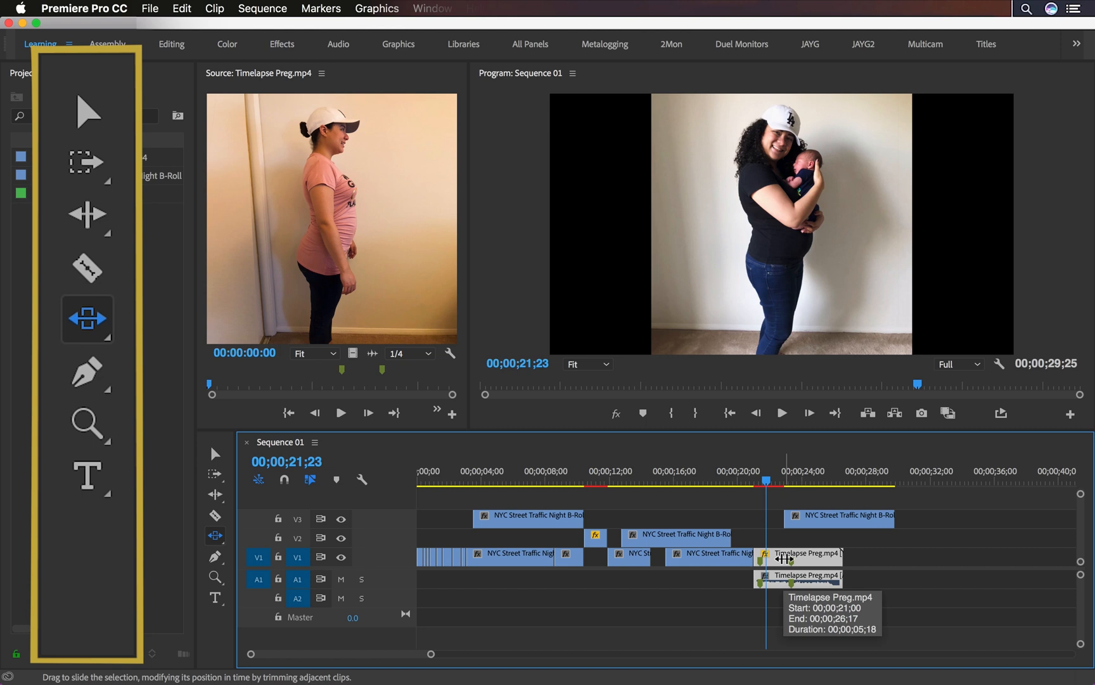
pyautogui.moveTo(784, 559); pyautogui.dragTo(806, 559)
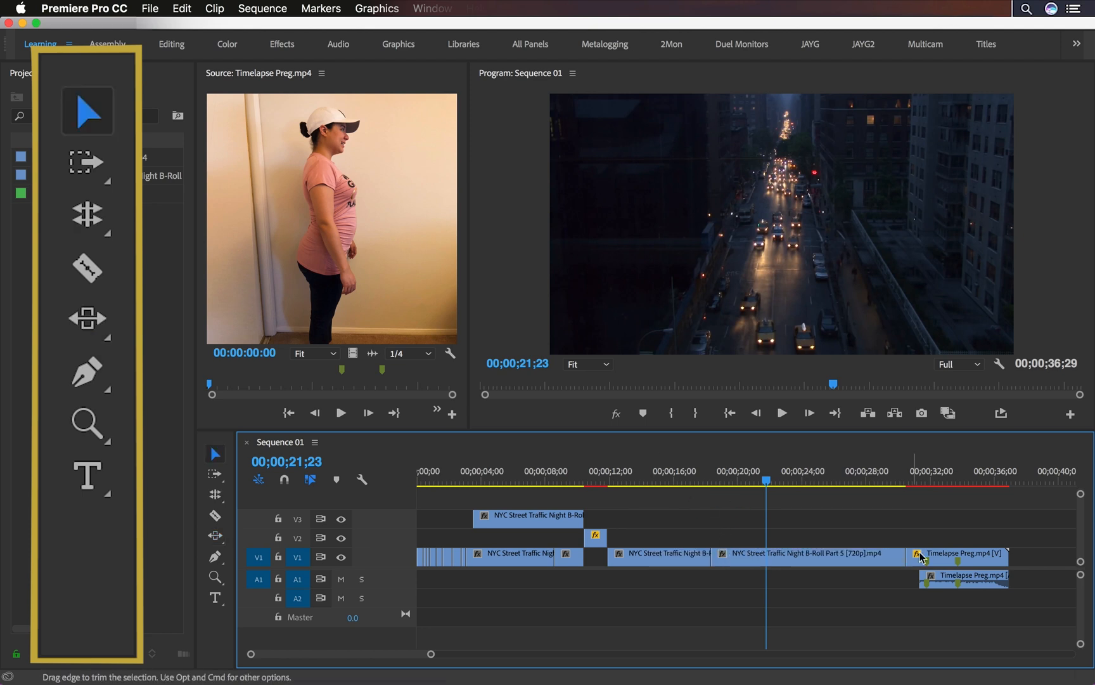
# Place the Timelapse Preg.mp4 clip over the V1 street clips at about 00;00;15;25 and slide it between them to about 00;00;21;22
pyautogui.moveTo(913, 563); pyautogui.dragTo(677, 563)
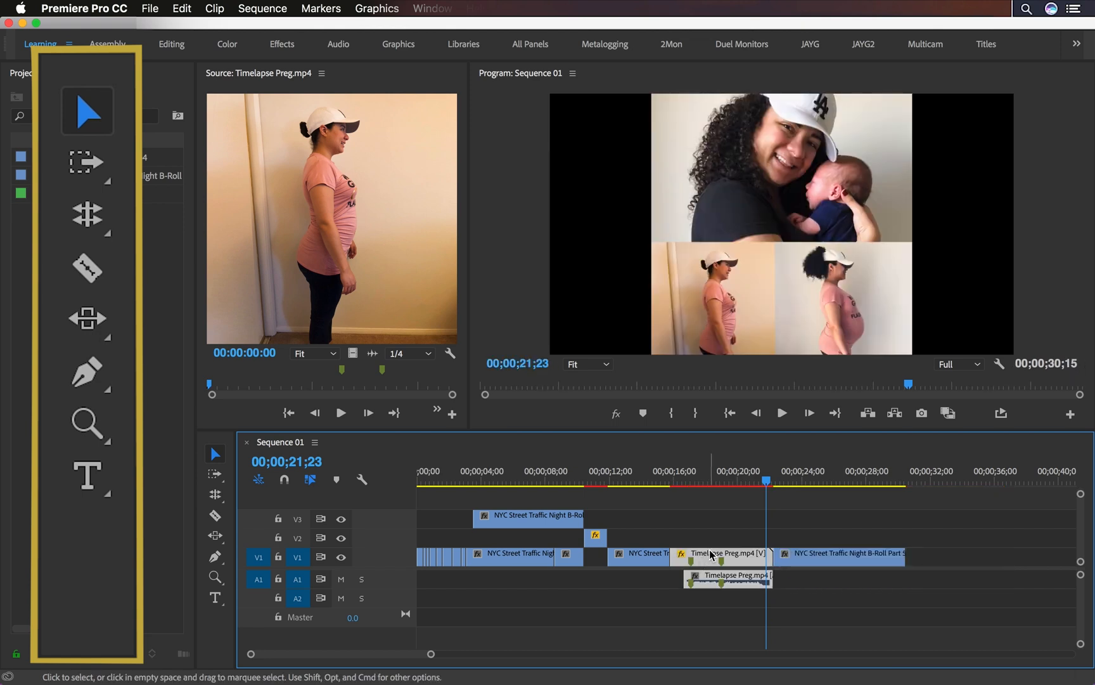
pyautogui.moveTo(728, 485); pyautogui.dragTo(659, 487)
pyautogui.click(788, 482)
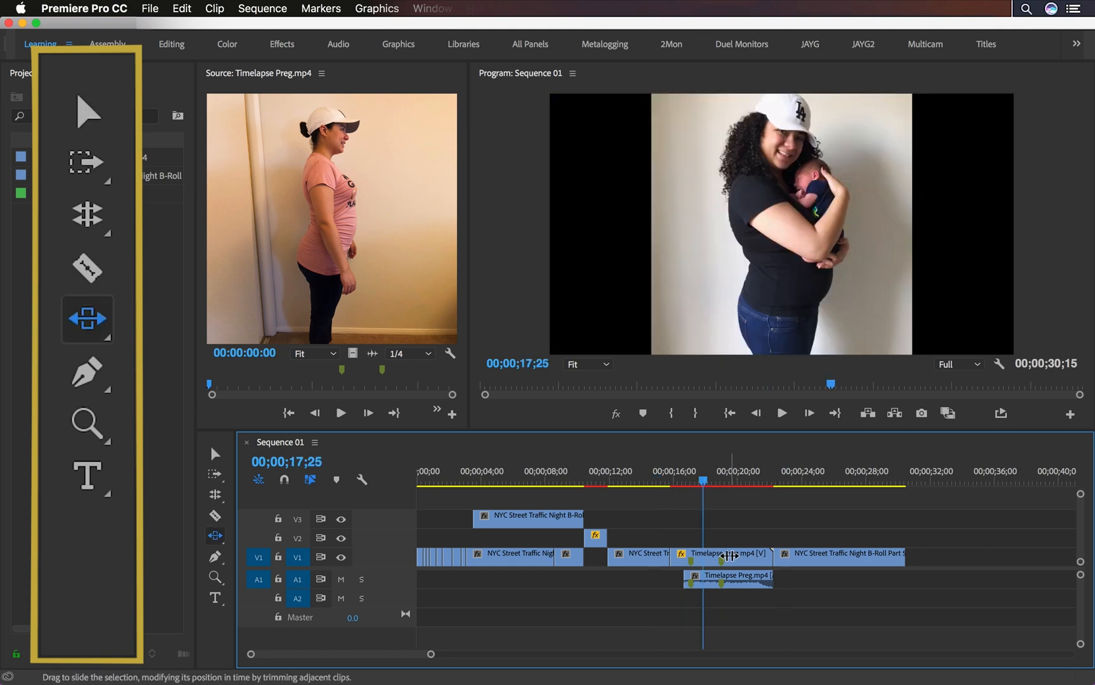
pyautogui.moveTo(730, 556)
pyautogui.mouseDown()
pyautogui.moveTo(811, 557)
pyautogui.moveTo(694, 556)
pyautogui.moveTo(745, 557)
pyautogui.mouseUp()
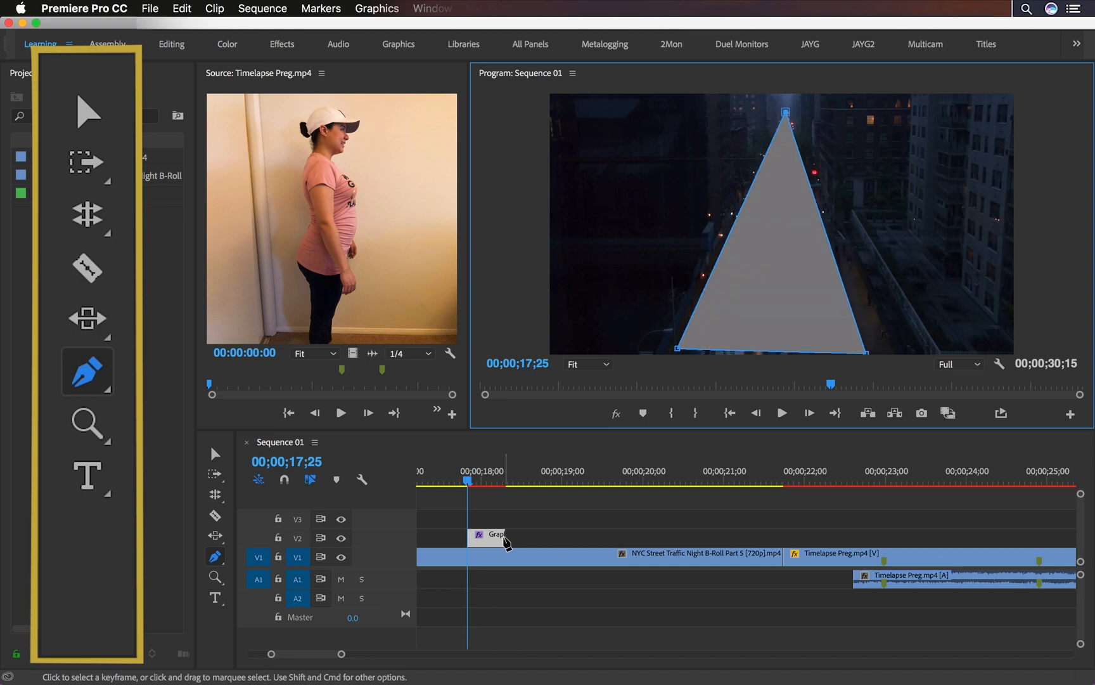
# Extend the triangle graphic on V2 to end at about 00;00;20;21
pyautogui.press('v')
pyautogui.moveTo(507, 538); pyautogui.dragTo(705, 537)
# Draw ellipse graphics at 00;00;21;11 and 00;00;22;00 and a square graphic at 00;00;22;19 over the video
pyautogui.click(215, 556)
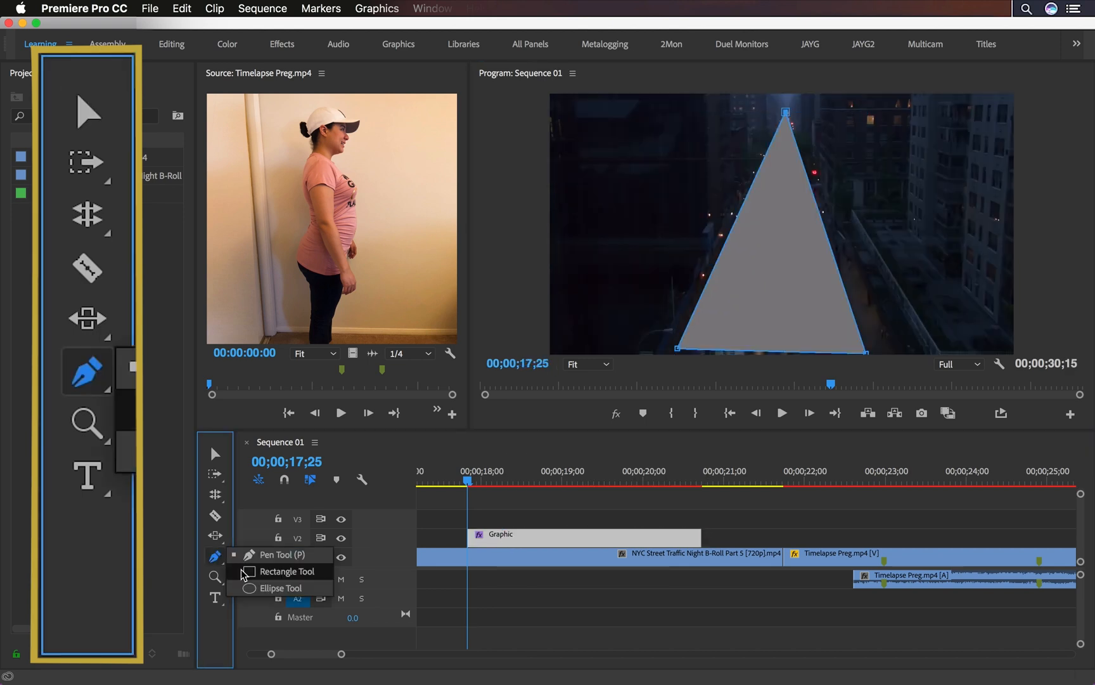
pyautogui.click(279, 571)
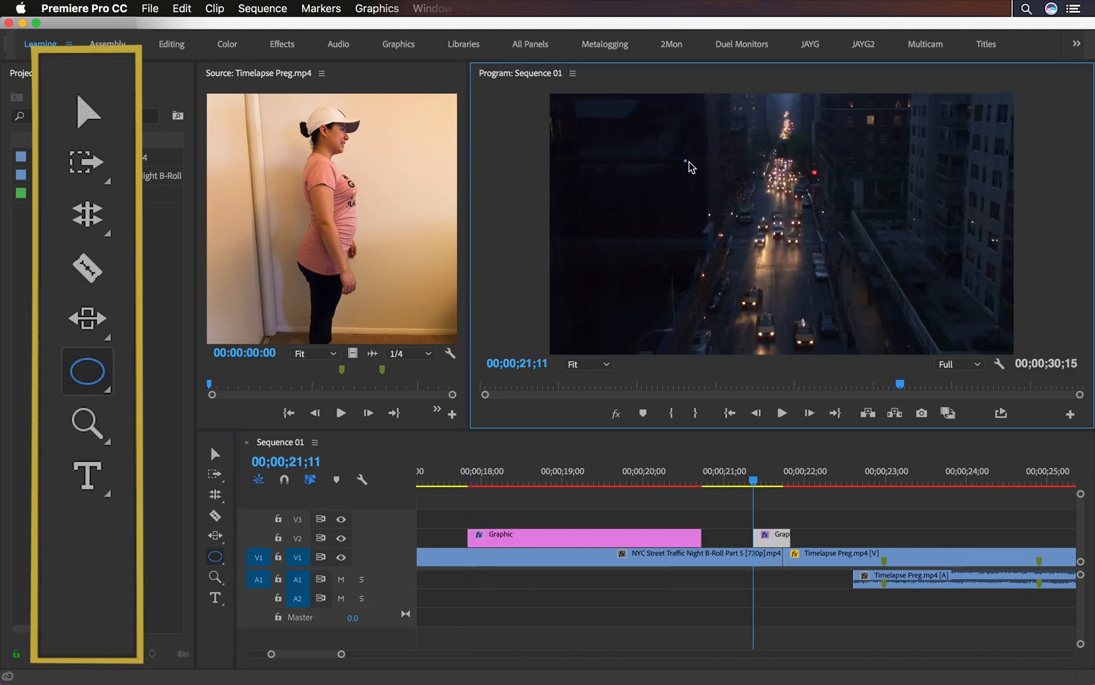
pyautogui.moveTo(684, 161); pyautogui.dragTo(912, 295)
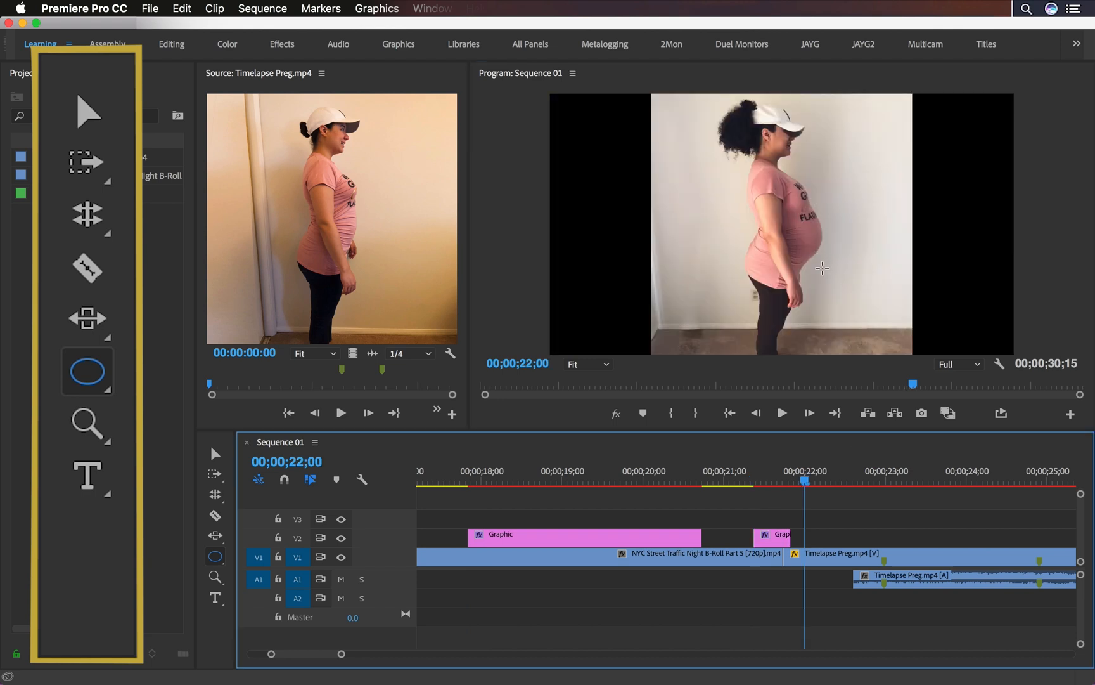
pyautogui.moveTo(822, 269); pyautogui.dragTo(740, 188)
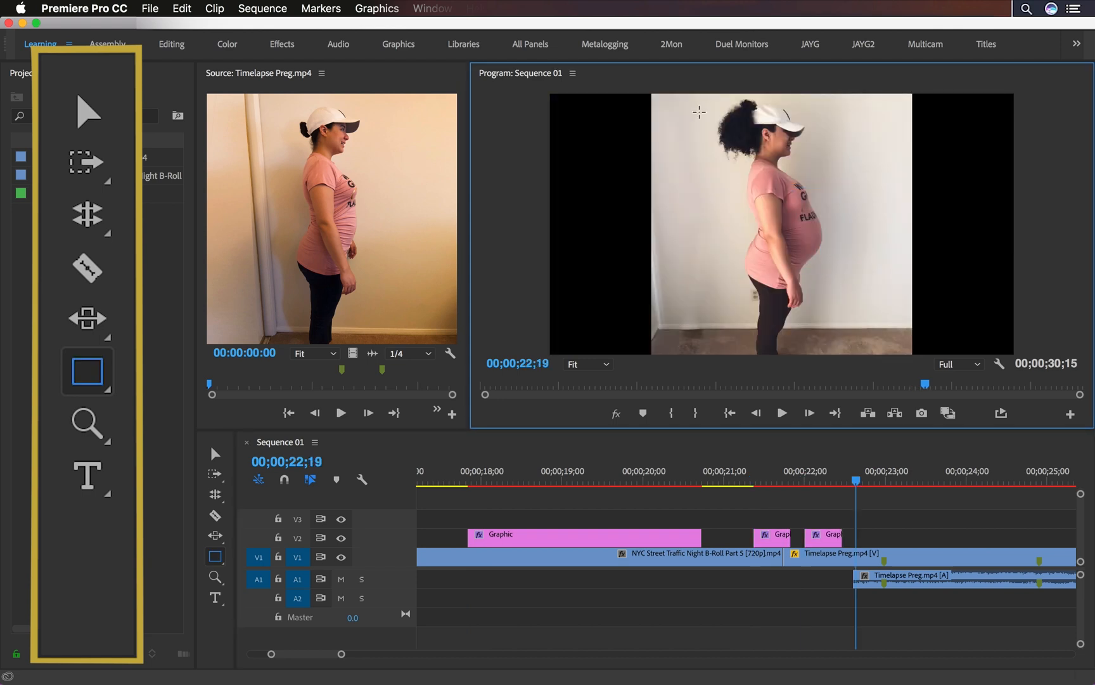
pyautogui.moveTo(698, 112); pyautogui.dragTo(873, 285)
# Examine the timeline in close-up and overview with the Zoom tool, framing the section from about 00;00;07;00 to 00;00;21;00
pyautogui.click(223, 583)
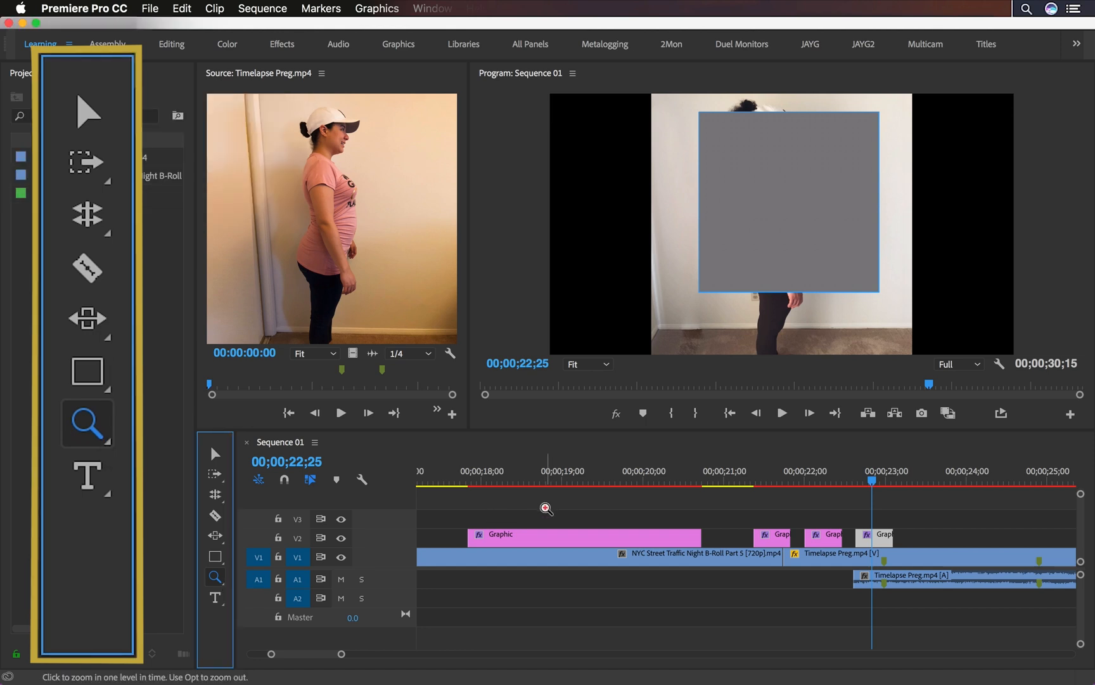
pyautogui.click(546, 508)
pyautogui.click(880, 508)
pyautogui.click(880, 511)
pyautogui.click(879, 511)
pyautogui.press('alt')
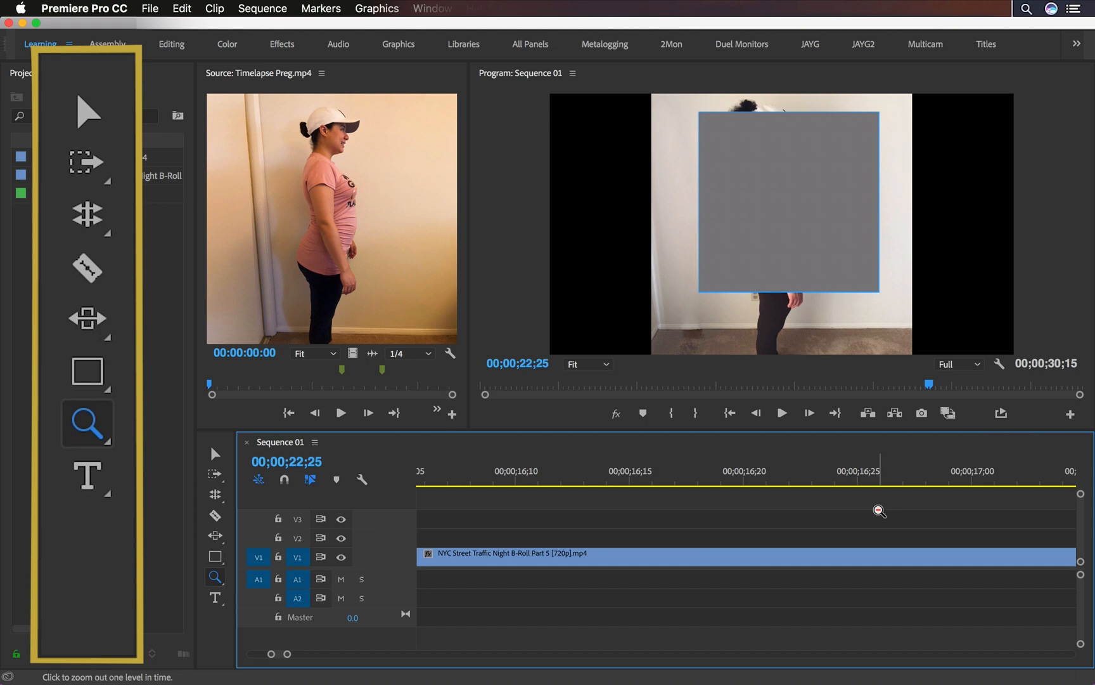
pyautogui.keyDown('alt'); pyautogui.click(880, 511); pyautogui.keyUp('alt')
pyautogui.keyDown('alt'); pyautogui.click(759, 508); pyautogui.keyUp('alt')
pyautogui.moveTo(491, 520); pyautogui.dragTo(643, 592)
# Pan the timeline with the Hand tool to view the clips near the end of the sequence
pyautogui.click(222, 576)
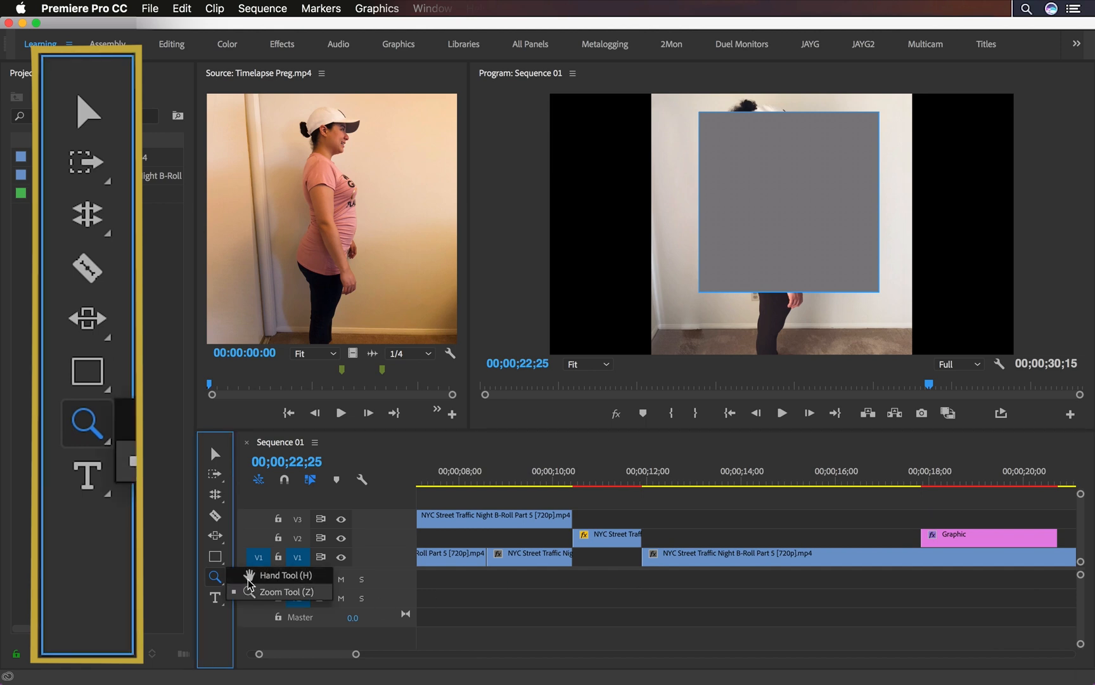
pyautogui.click(250, 576)
pyautogui.moveTo(472, 534); pyautogui.dragTo(523, 531)
pyautogui.moveTo(894, 521); pyautogui.dragTo(28, 539)
# Add the horizontal text "type" and the vertical text "type" over the street footage at 00;00;28;19
pyautogui.click(212, 598)
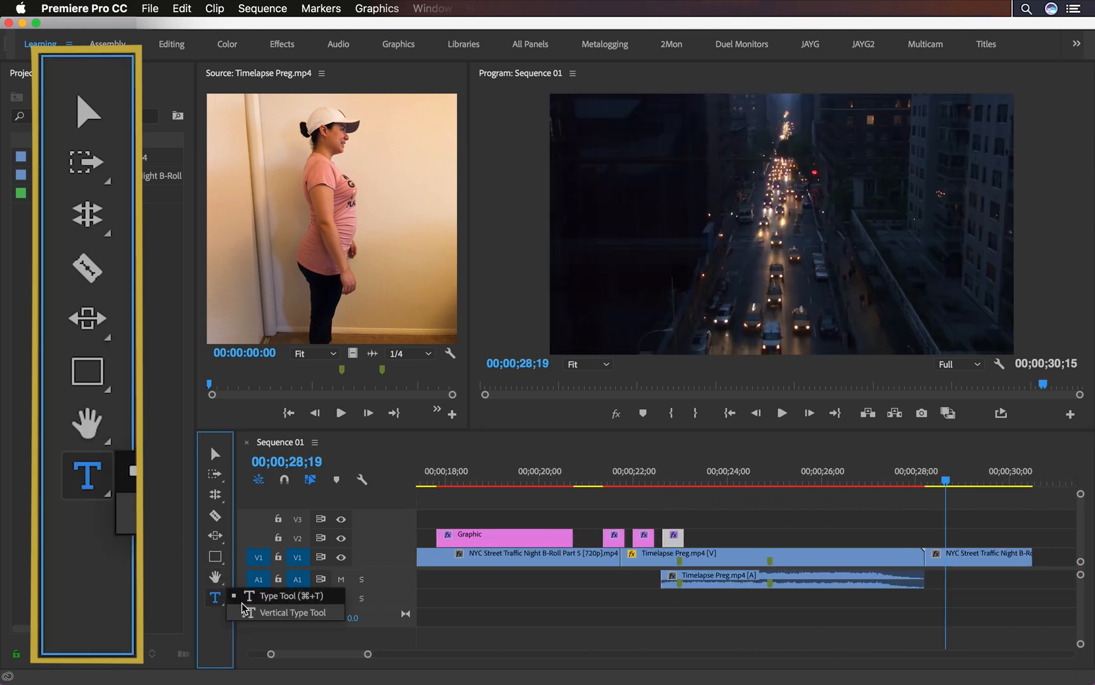
pyautogui.click(664, 229)
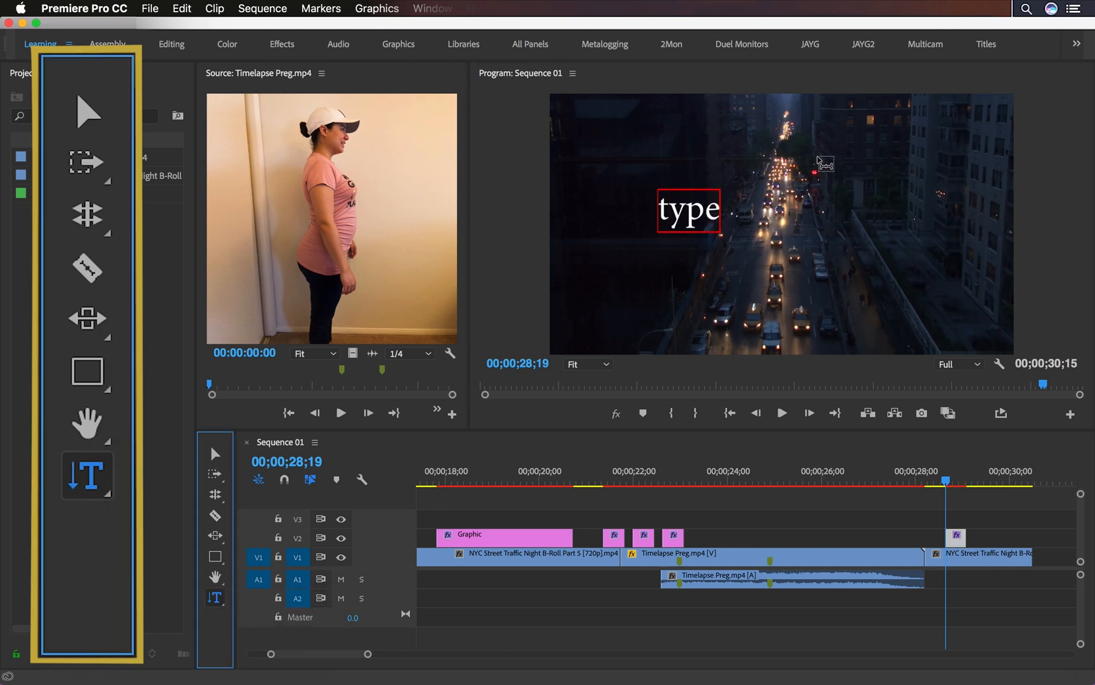
pyautogui.click(819, 163)
pyautogui.write('type')
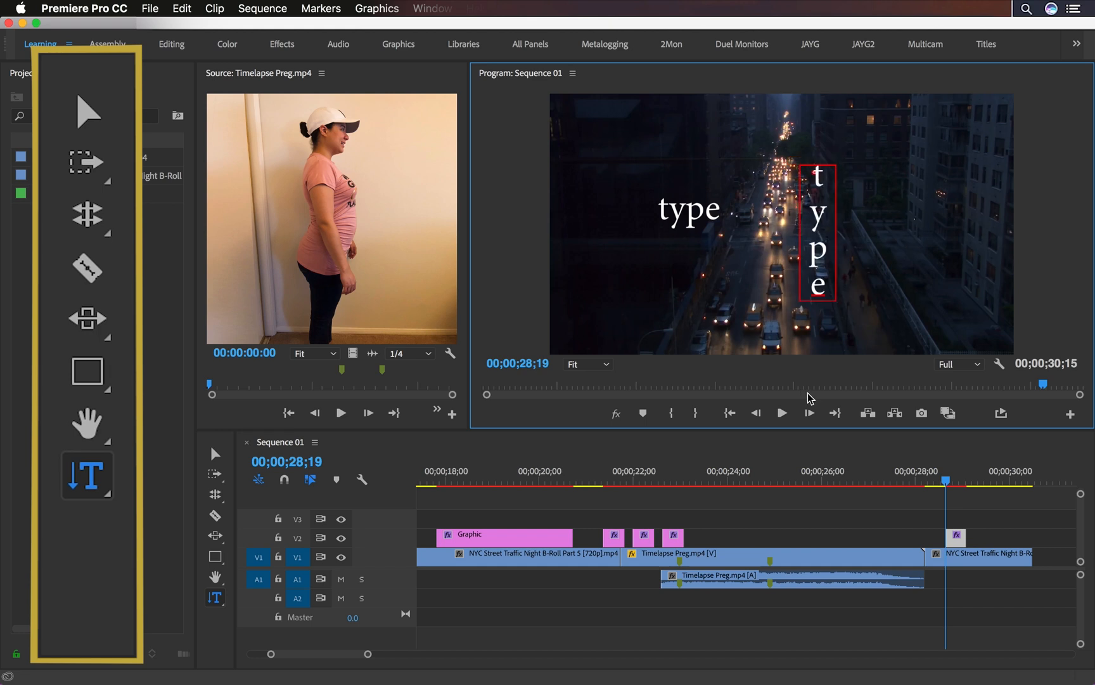
pyautogui.click(957, 483)
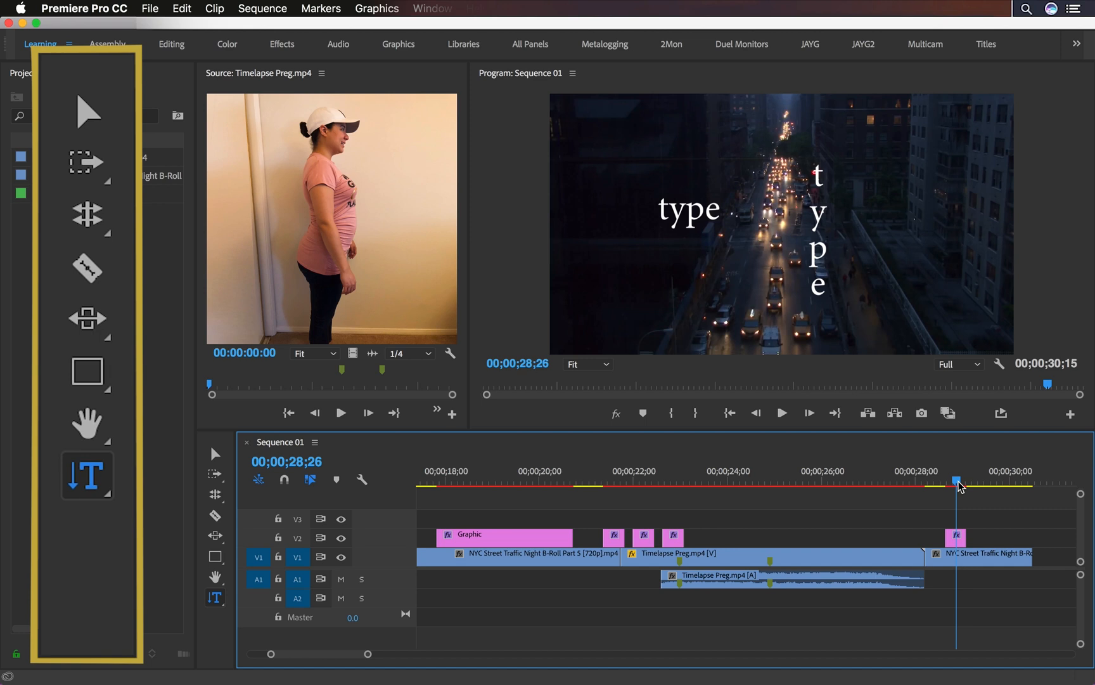
# Slide the Timelapse Preg.mp4 clip on V1 slightly earlier between its neighbouring clips
pyautogui.click(216, 535)
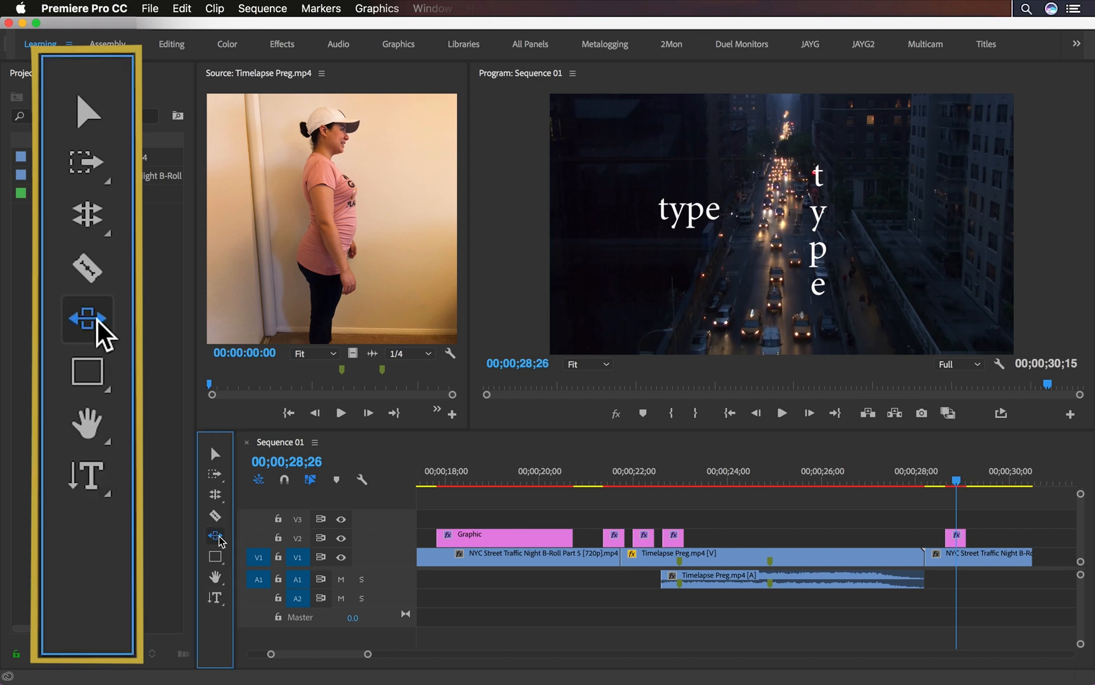
pyautogui.click(215, 536)
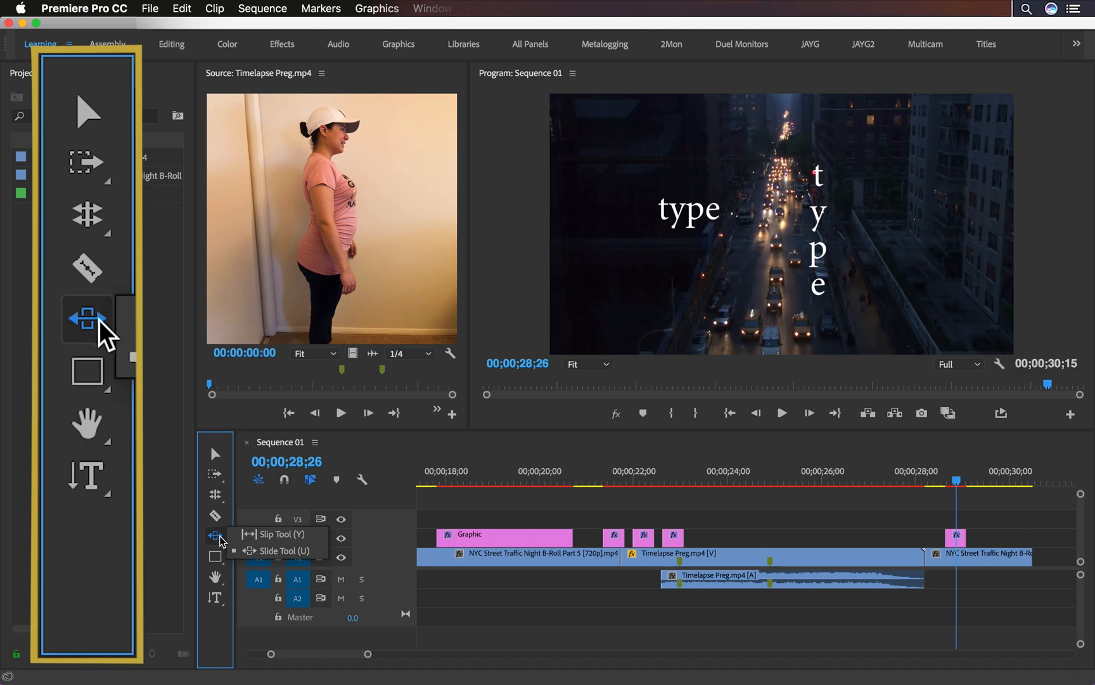
pyautogui.click(240, 557)
pyautogui.moveTo(702, 563); pyautogui.dragTo(653, 565)
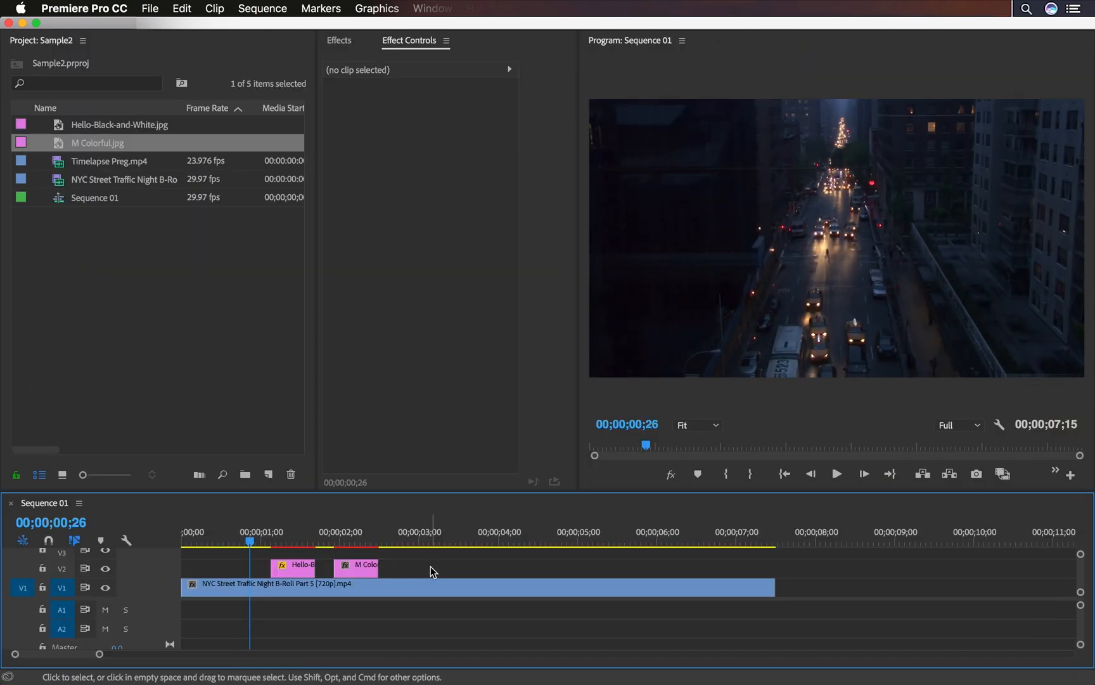
# Save the Sample2 project
pyautogui.press('super+s')
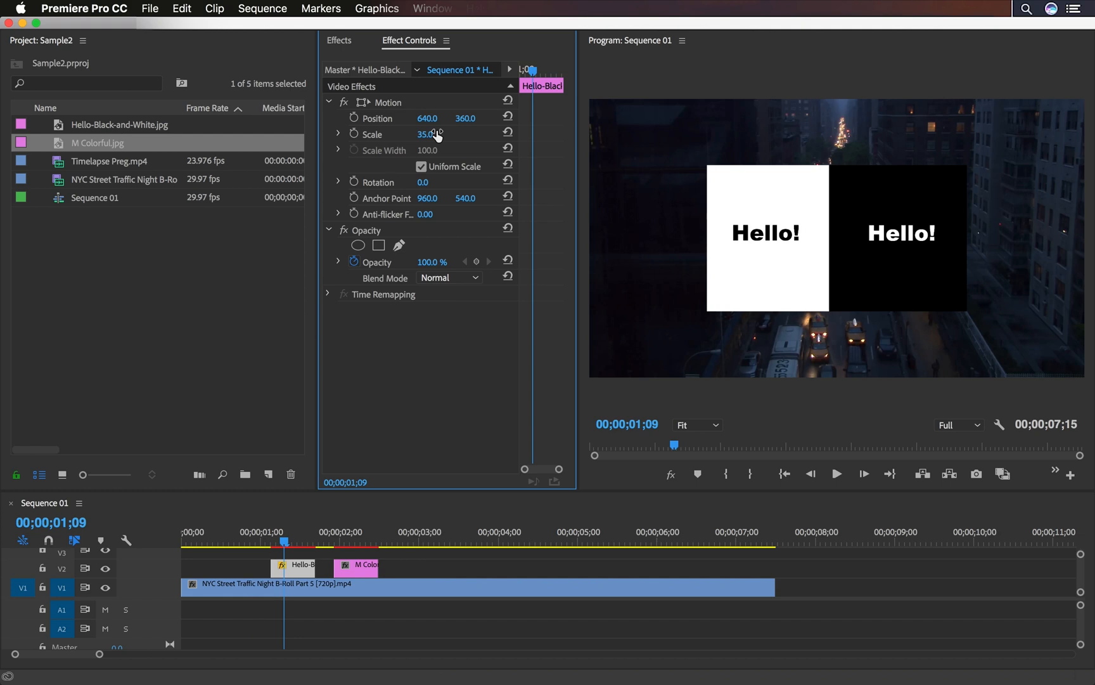
# Enlarge the Hello-Black-and-White.jpg clip and add a 100.0% opacity keyframe at 00;00;01;09
pyautogui.moveTo(425, 135); pyautogui.dragTo(442, 134)
pyautogui.click(377, 230)
pyautogui.moveTo(429, 263)
pyautogui.mouseDown()
pyautogui.moveTo(366, 263)
pyautogui.moveTo(430, 263)
pyautogui.mouseUp()
# Look through the available blend modes and set the Hello-Black-and-White.jpg clip's opacity blend mode to Darken
pyautogui.click(445, 279)
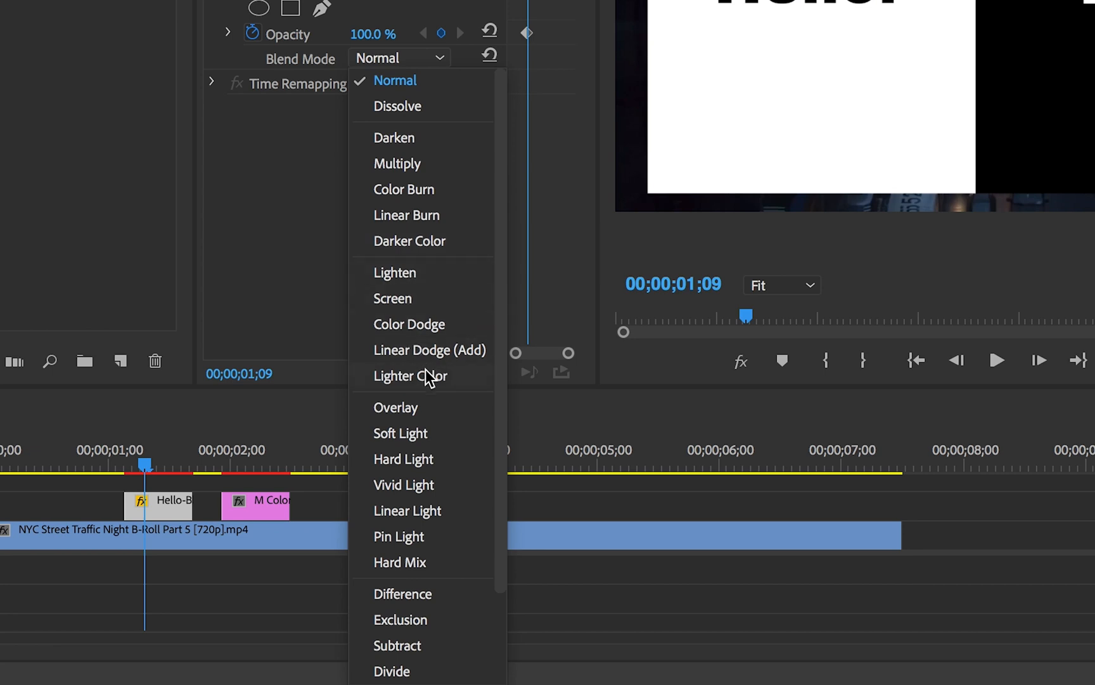
pyautogui.scroll(-4, 432, 469)
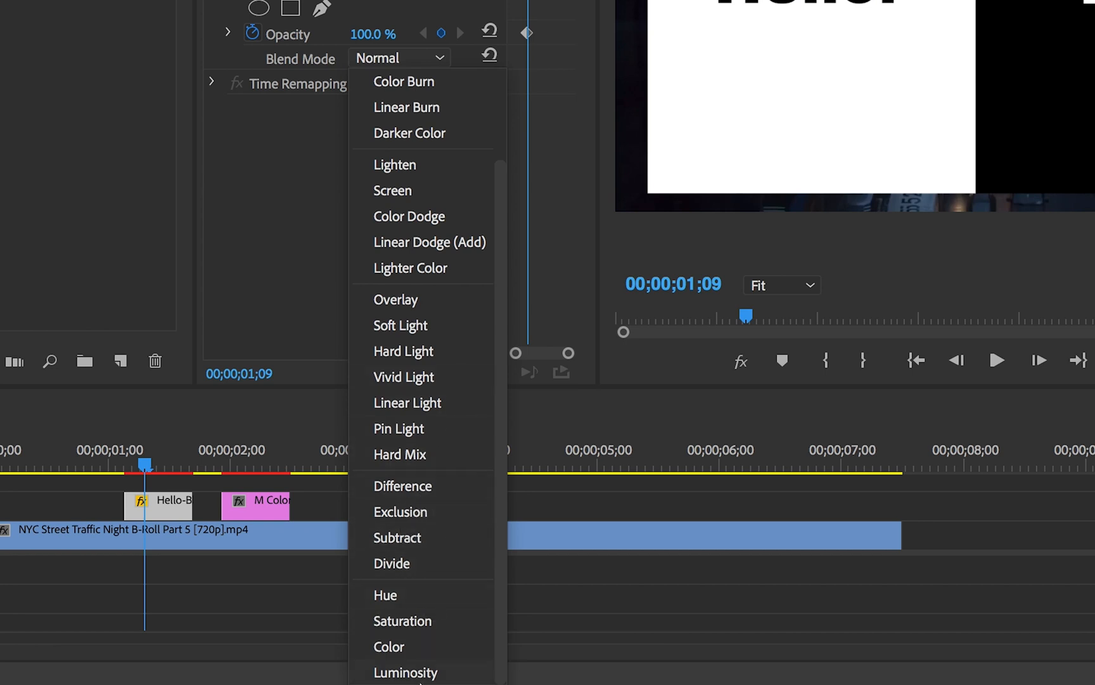
pyautogui.scroll(4, 423, 351)
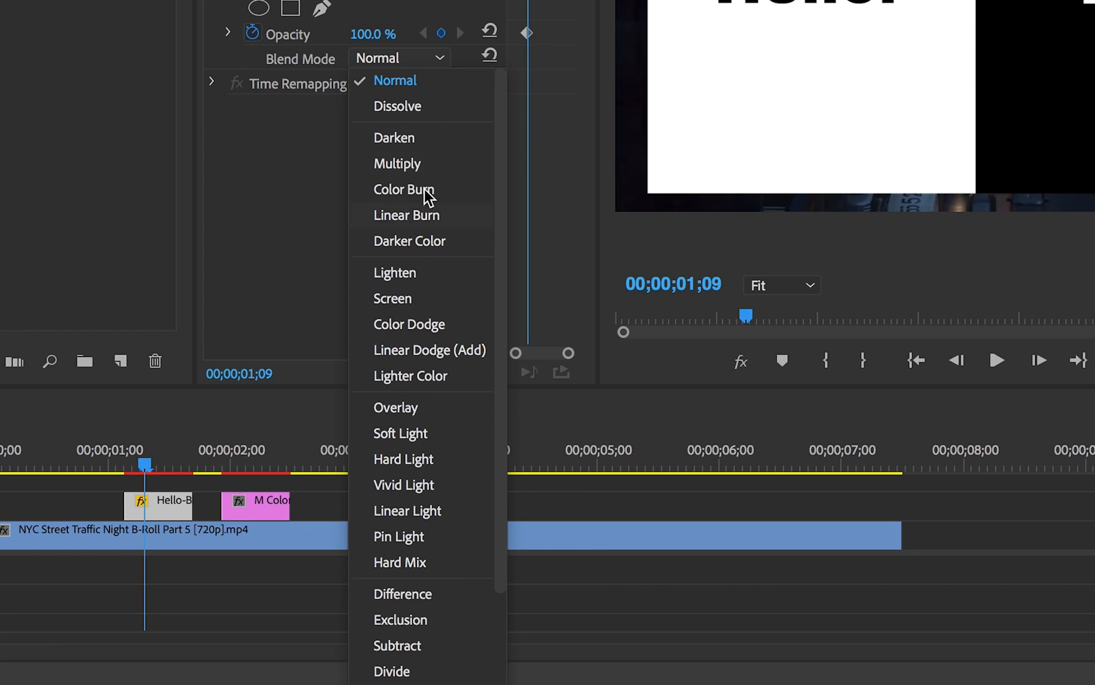
pyautogui.click(427, 137)
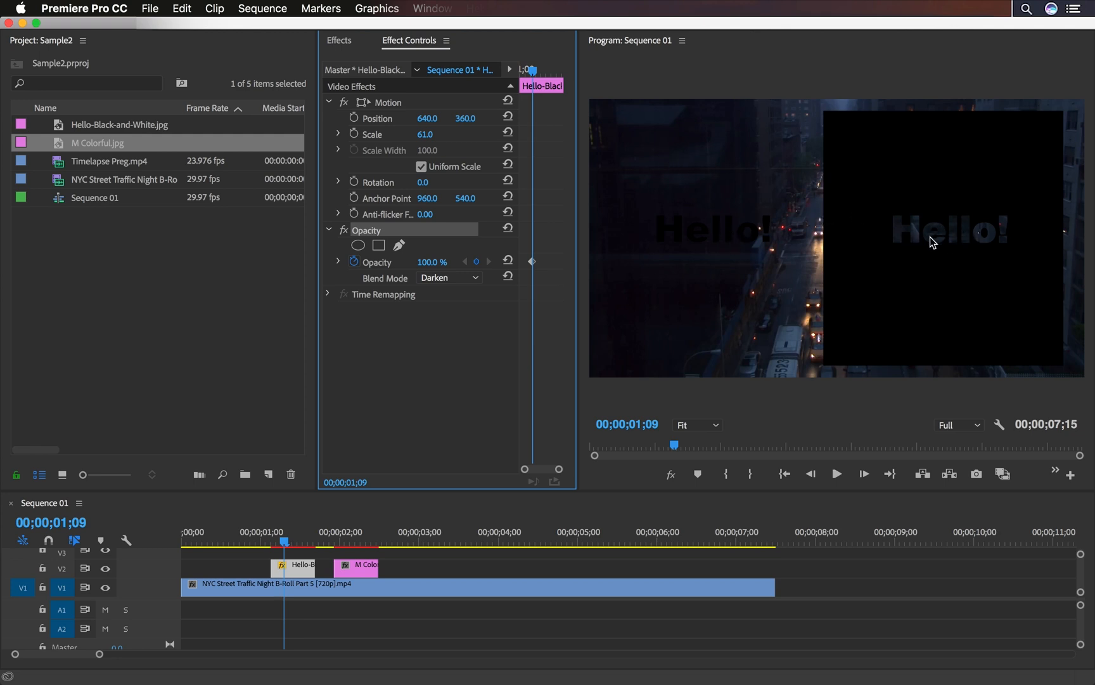
pyautogui.scroll(-1, 476, 279)
# Try the Linear Burn and Lighten blend modes on the Hello-Black-and-White.jpg clip
pyautogui.click(476, 281)
pyautogui.click(471, 309)
pyautogui.click(477, 280)
pyautogui.scroll(-1, 477, 282)
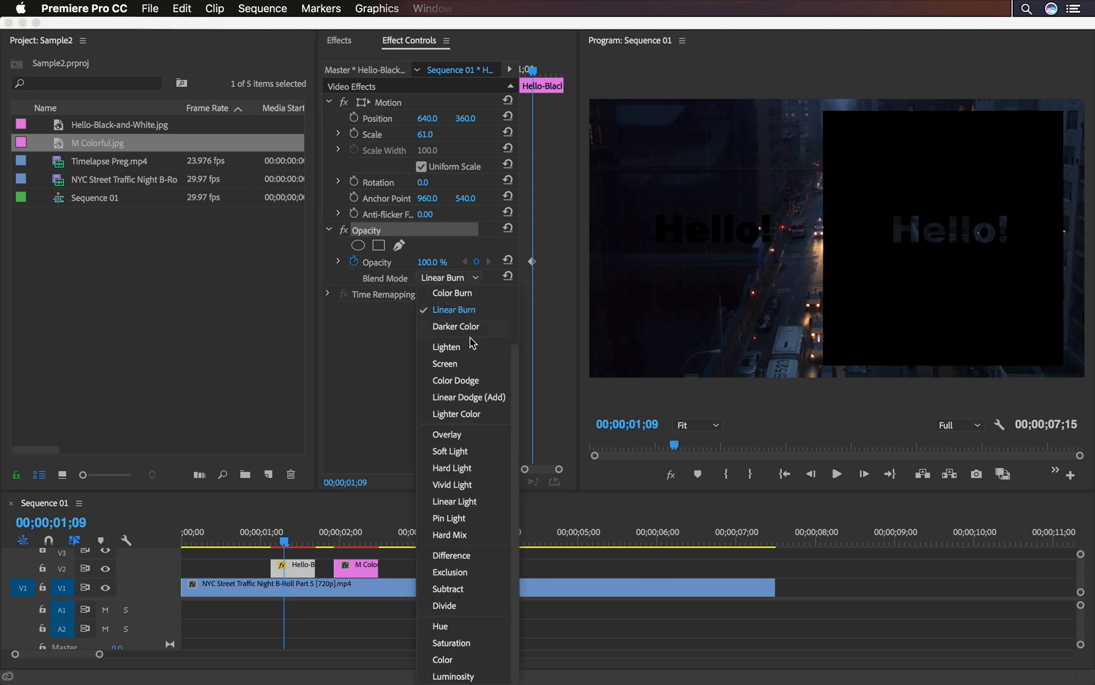
pyautogui.click(469, 348)
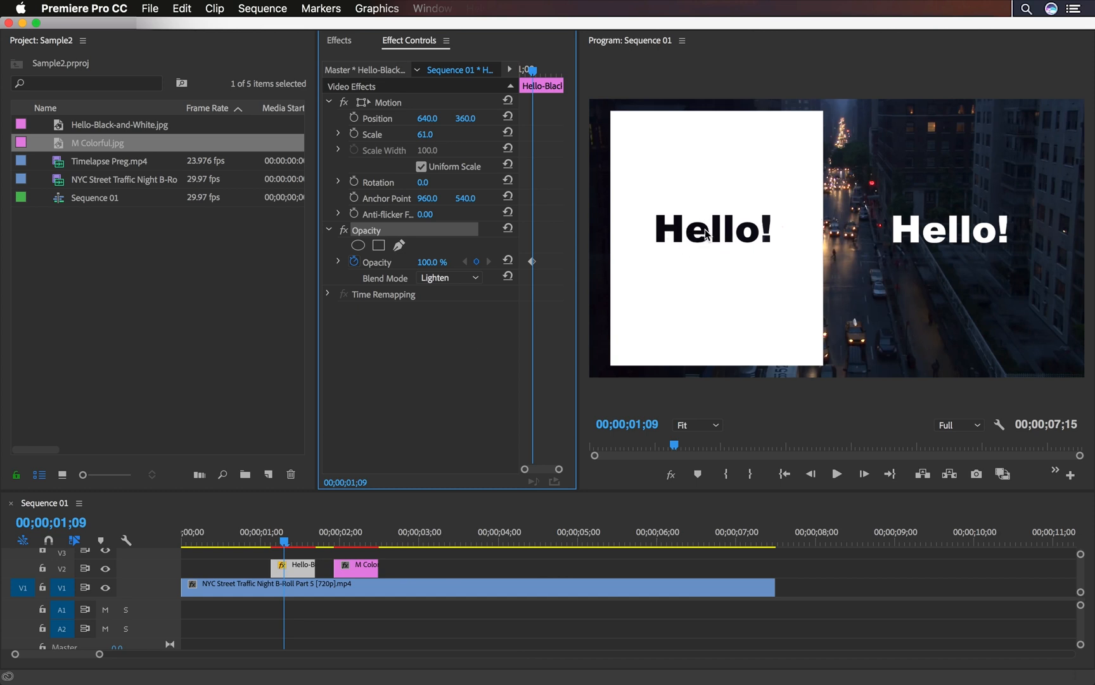
# Try the Screen, Color Dodge and Overlay blend modes on the Hello-Black-and-White.jpg clip, ending on Hard Light
pyautogui.click(472, 279)
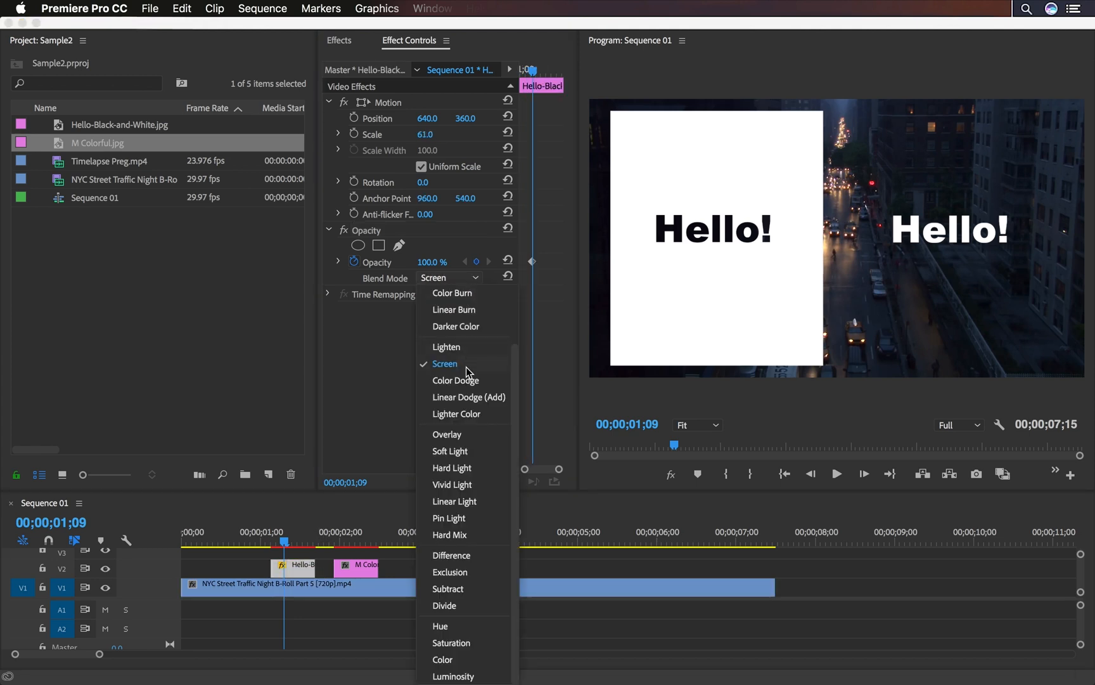
pyautogui.click(468, 377)
pyautogui.click(473, 279)
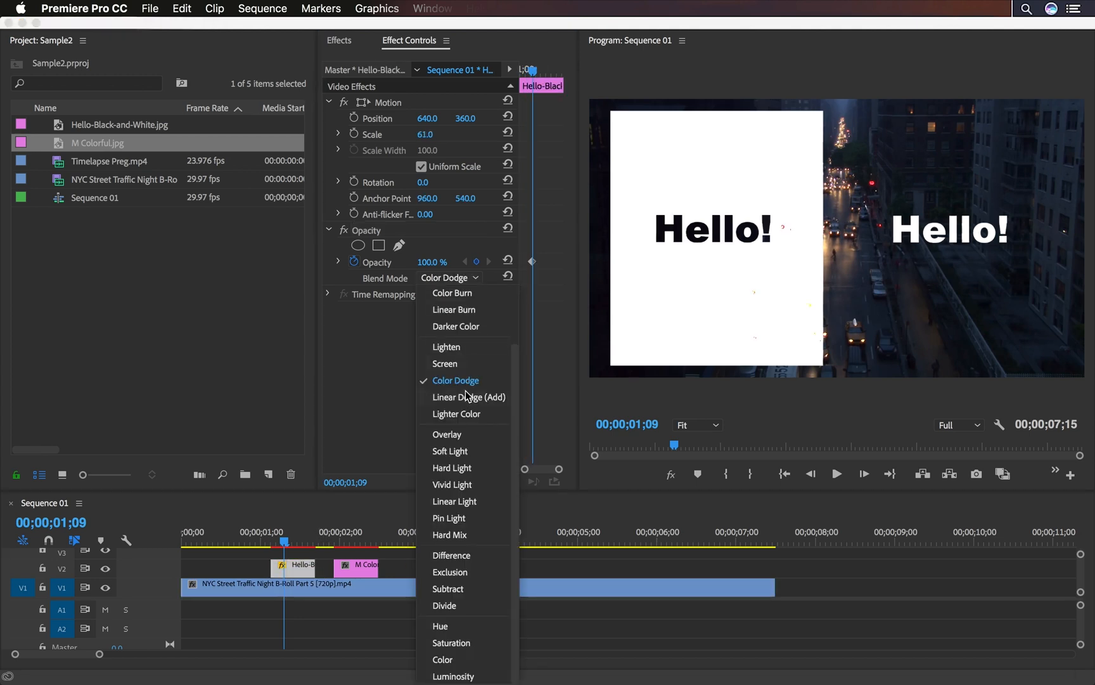
pyautogui.click(474, 434)
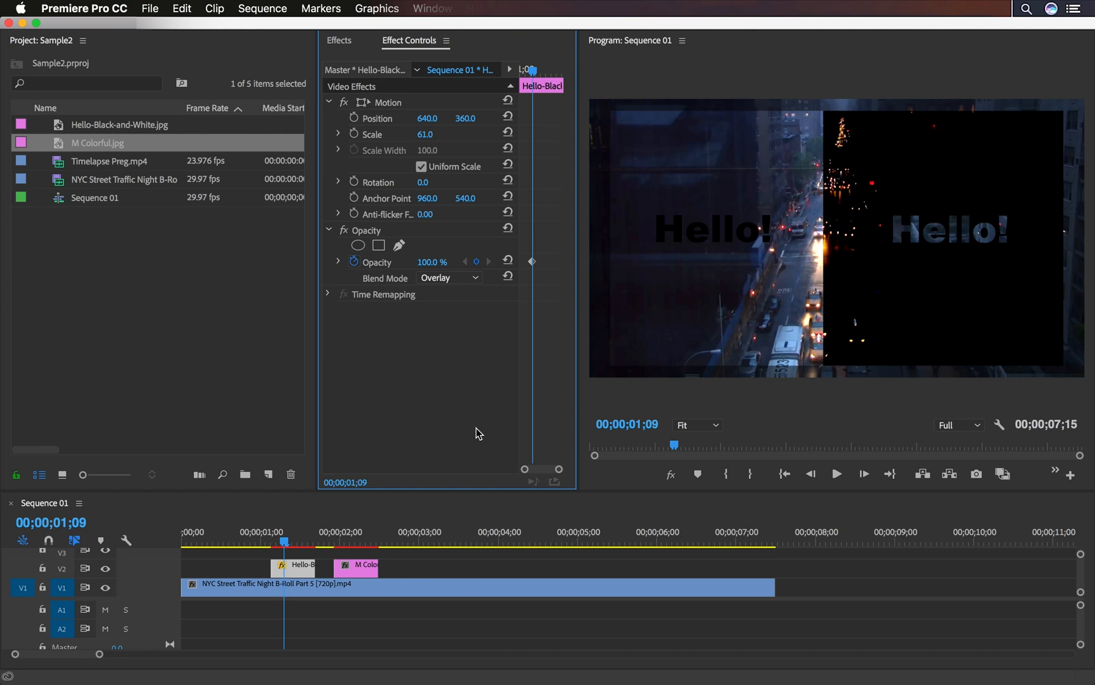
# Select the M Colorful.jpg clip on V2 at 00;00;02;13 and set its blend mode to Darken
pyautogui.click(374, 541)
pyautogui.click(371, 569)
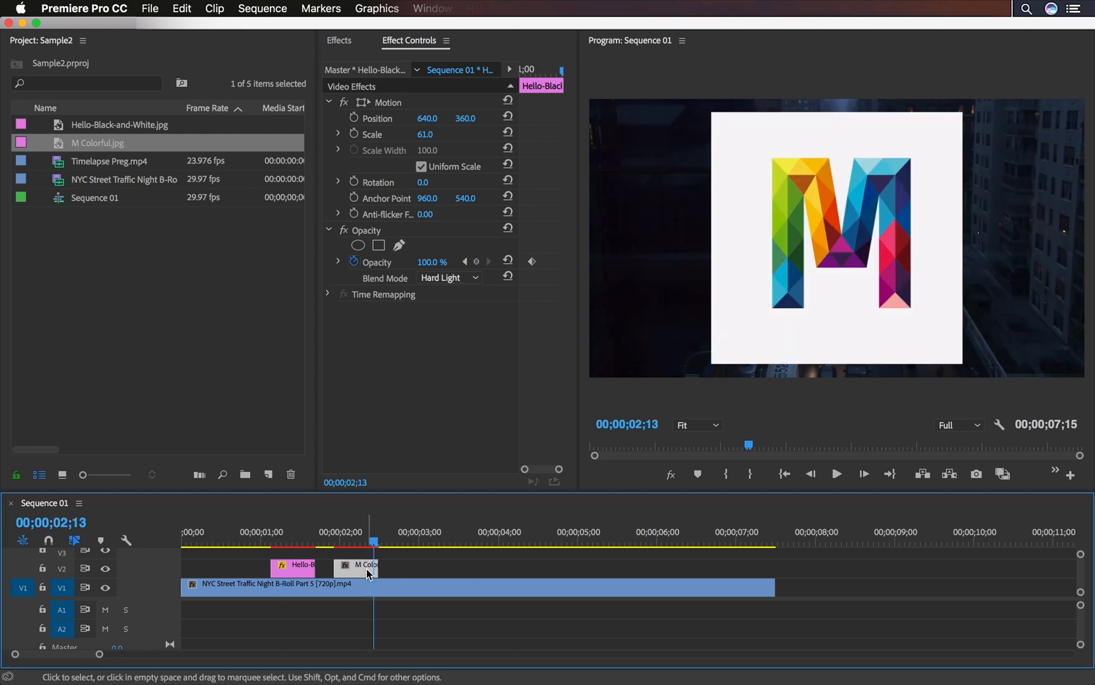
pyautogui.click(456, 277)
pyautogui.click(474, 335)
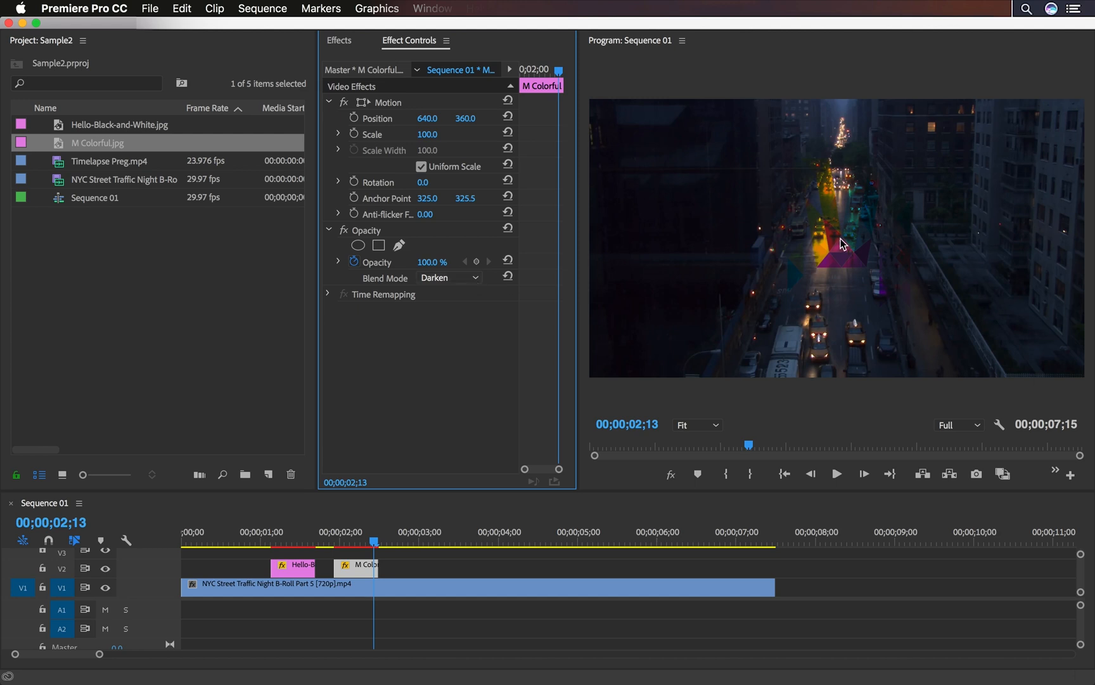
# Scale the M Colorful.jpg logo down to 41.4 and move it to position 221.2, 202.6
pyautogui.scroll(-1, 472, 282)
pyautogui.click(797, 237)
pyautogui.moveTo(782, 239)
pyautogui.mouseDown()
pyautogui.moveTo(716, 223)
pyautogui.moveTo(665, 237)
pyautogui.moveTo(907, 232)
pyautogui.moveTo(796, 247)
pyautogui.mouseUp()
pyautogui.moveTo(954, 106); pyautogui.dragTo(916, 185)
pyautogui.click(467, 279)
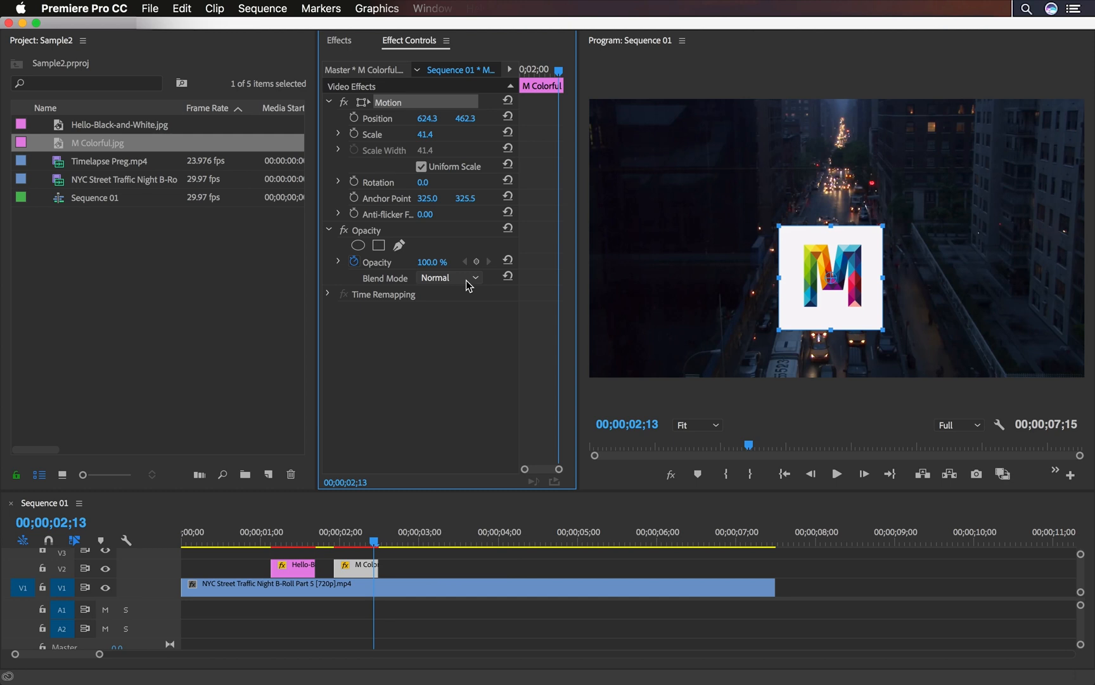
pyautogui.moveTo(794, 245); pyautogui.dragTo(639, 144)
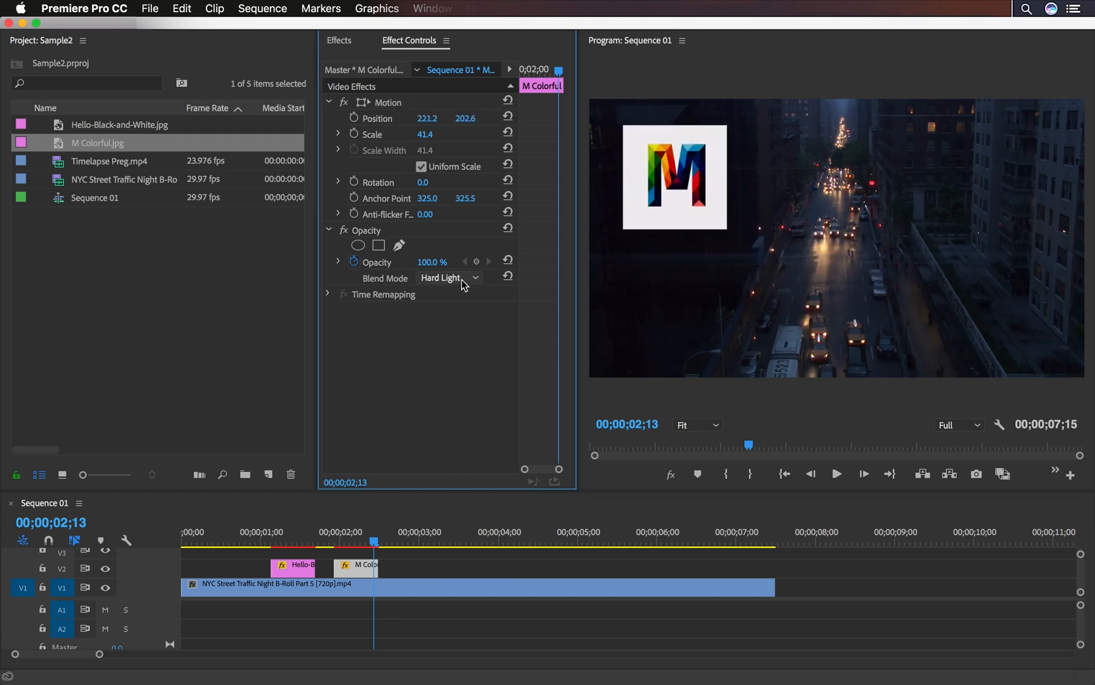
# Try the Vivid Light and Linear Light blend modes on the M Colorful.jpg clip, ending on Normal
pyautogui.click(462, 279)
pyautogui.click(466, 483)
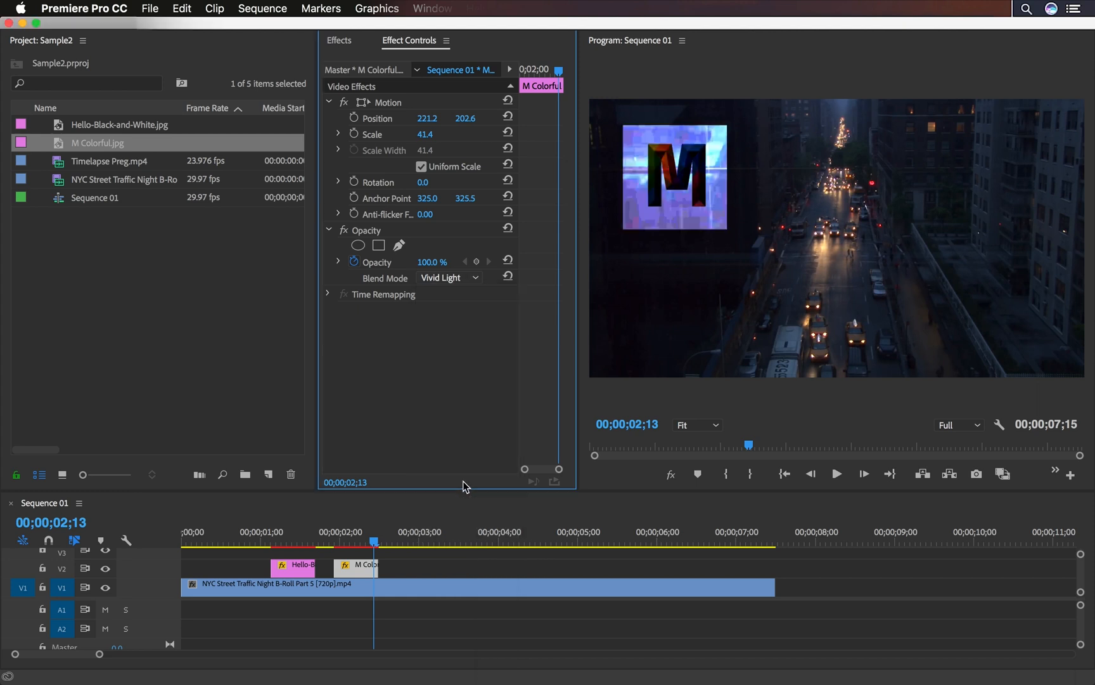
pyautogui.click(467, 281)
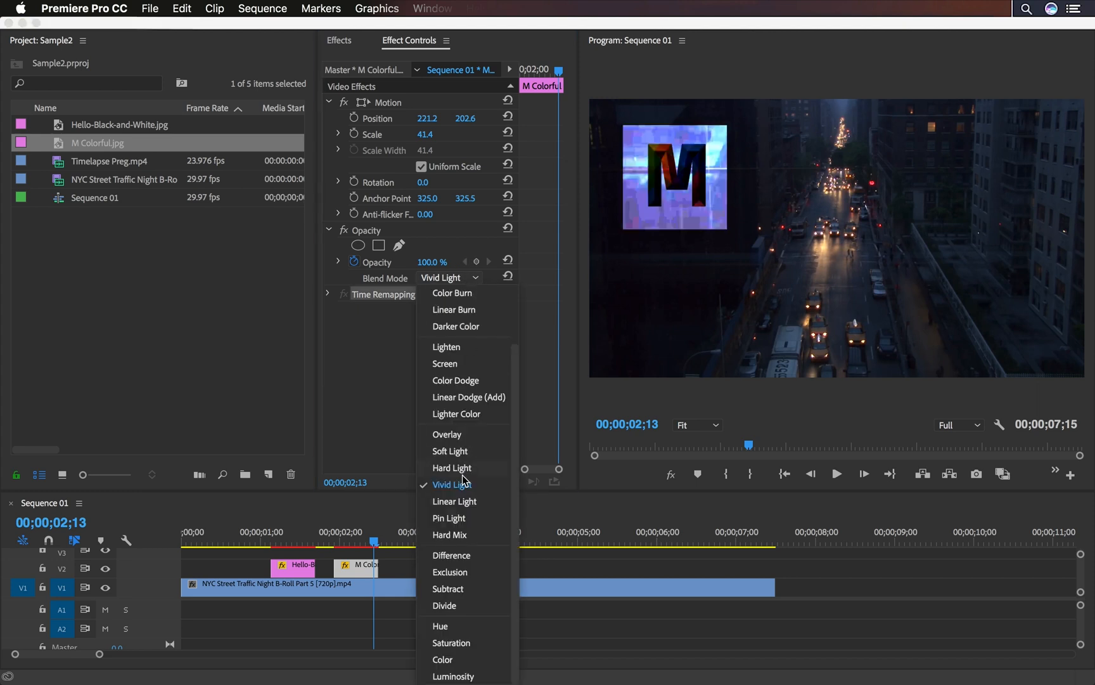
pyautogui.click(464, 499)
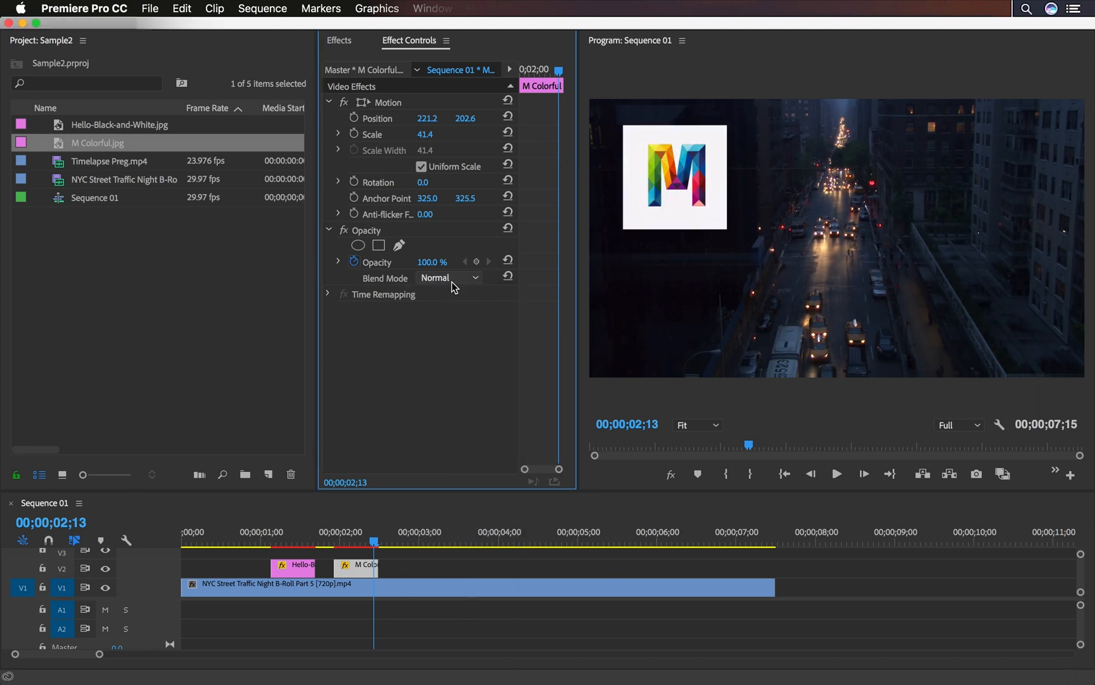
pyautogui.press('Up')
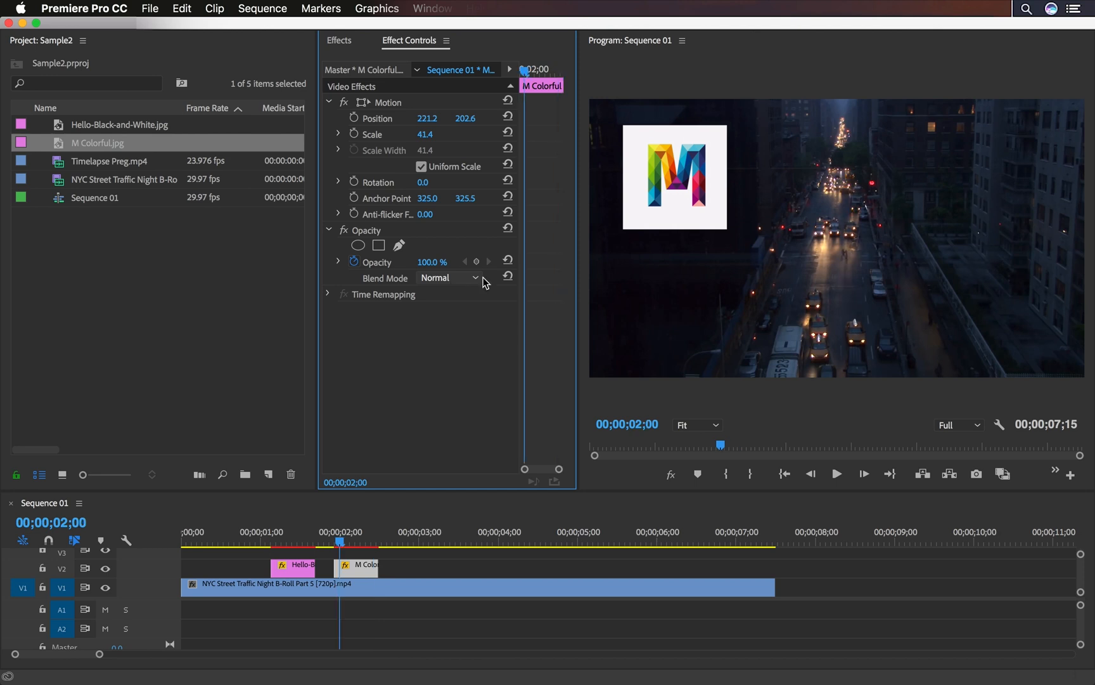
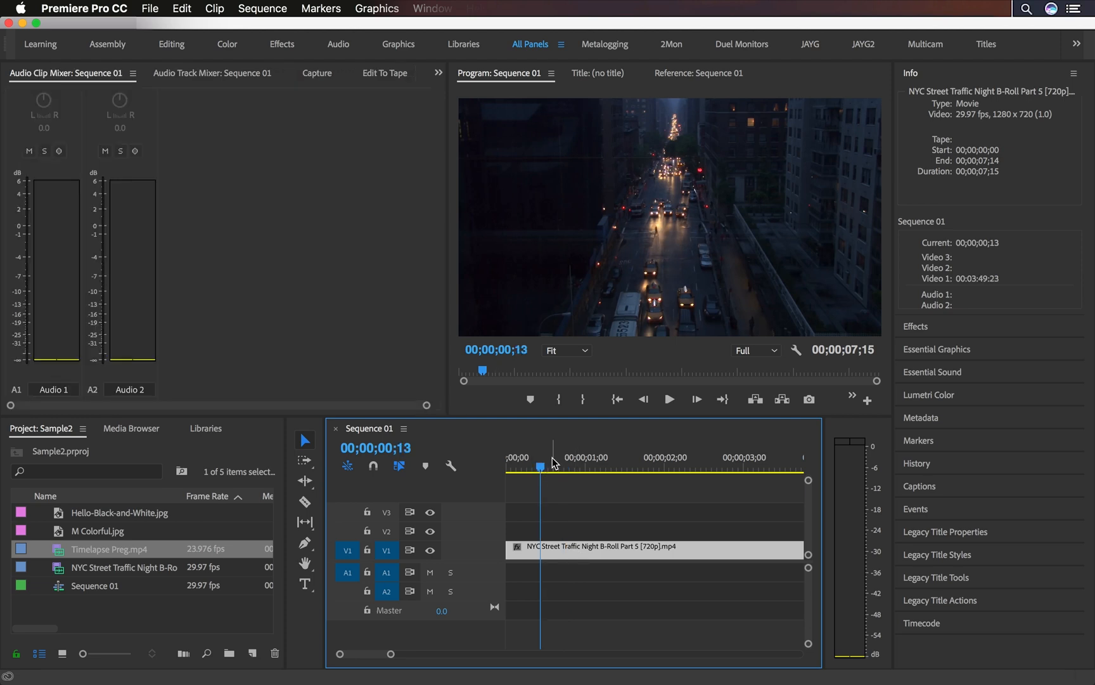
# Close the Audio Clip Mixer; in the Audio Track Mixer pan Audio 1 to 78.6 and Audio 2 to -78.5, with Audio 2's volume at -9.4
pyautogui.click(134, 74)
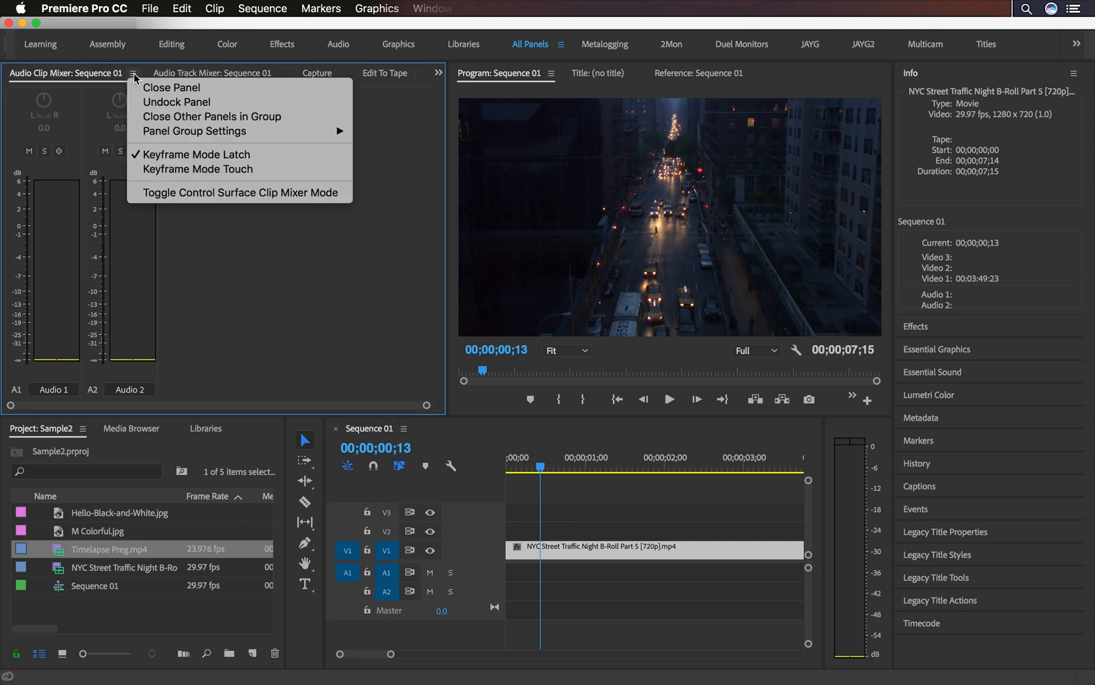
pyautogui.click(144, 87)
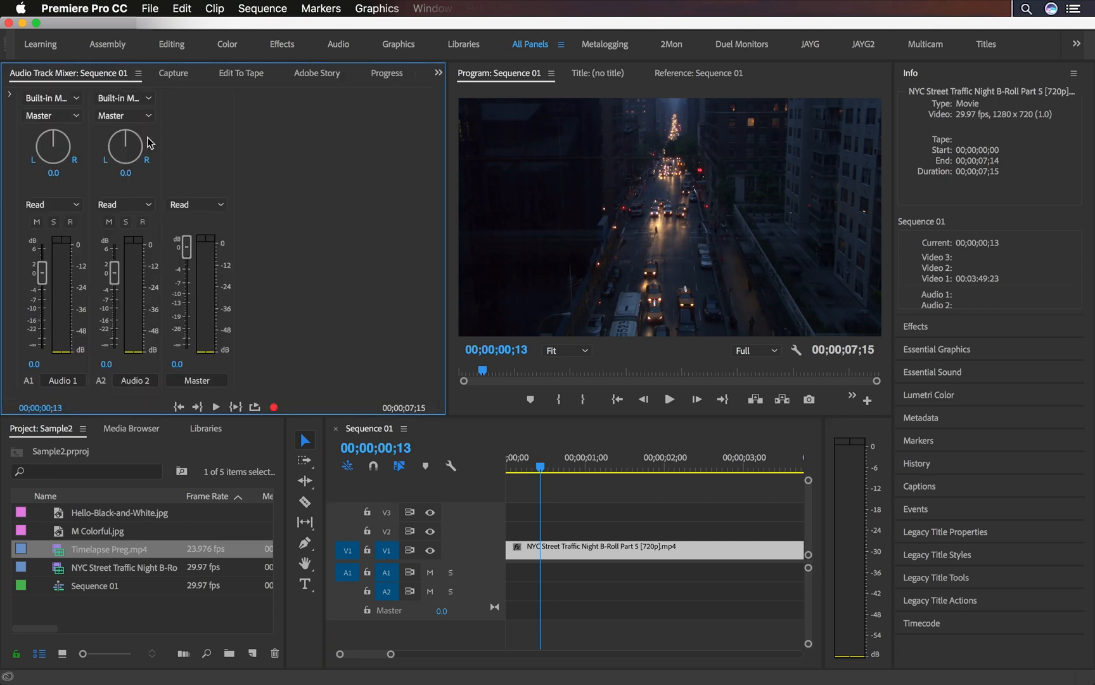
pyautogui.moveTo(126, 147); pyautogui.dragTo(45, 147)
pyautogui.moveTo(54, 147); pyautogui.dragTo(138, 150)
pyautogui.moveTo(114, 273); pyautogui.dragTo(114, 306)
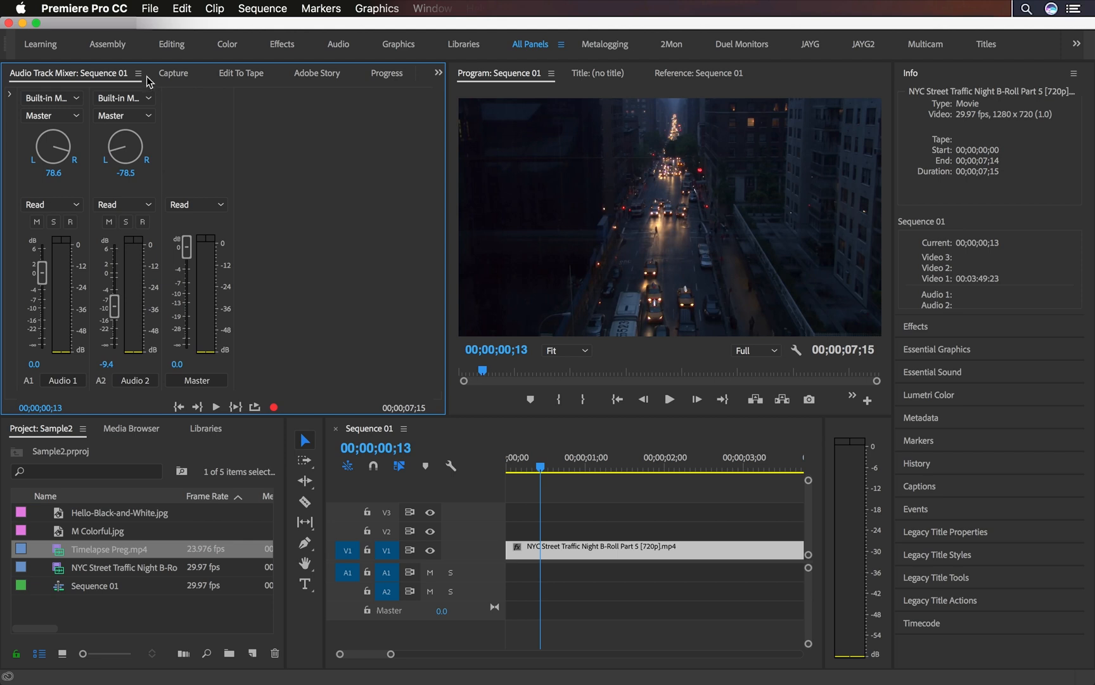
# Close the Audio Track Mixer, Capture, Edit To Tape, Adobe Story and Progress panels
pyautogui.press('super+w')
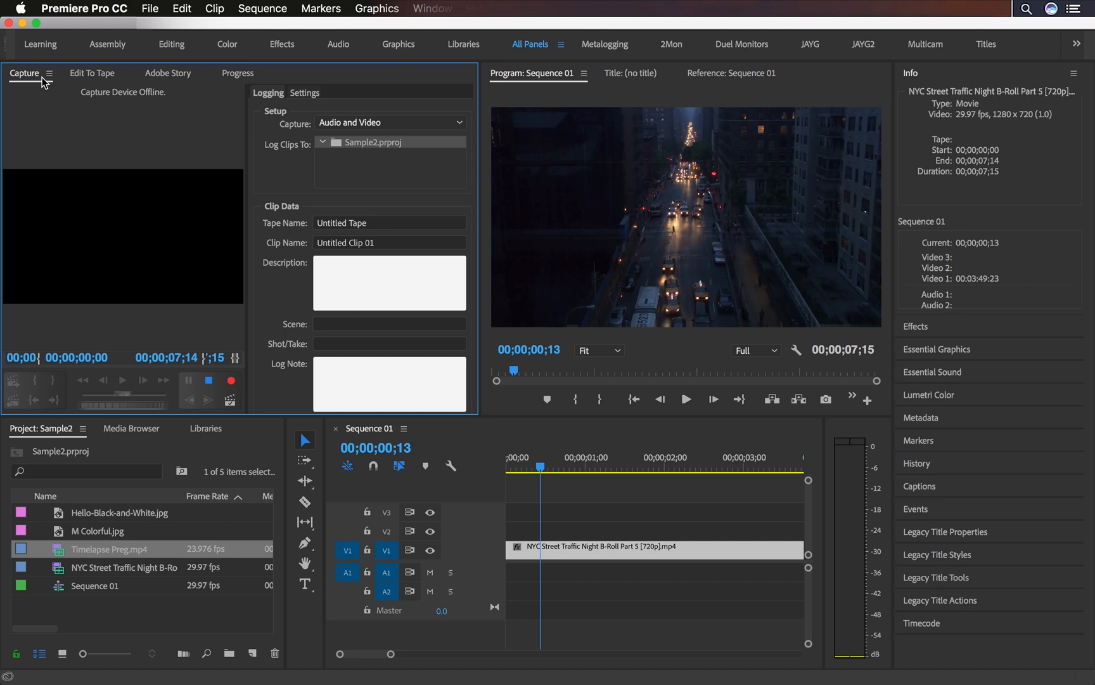
pyautogui.press('super+w')
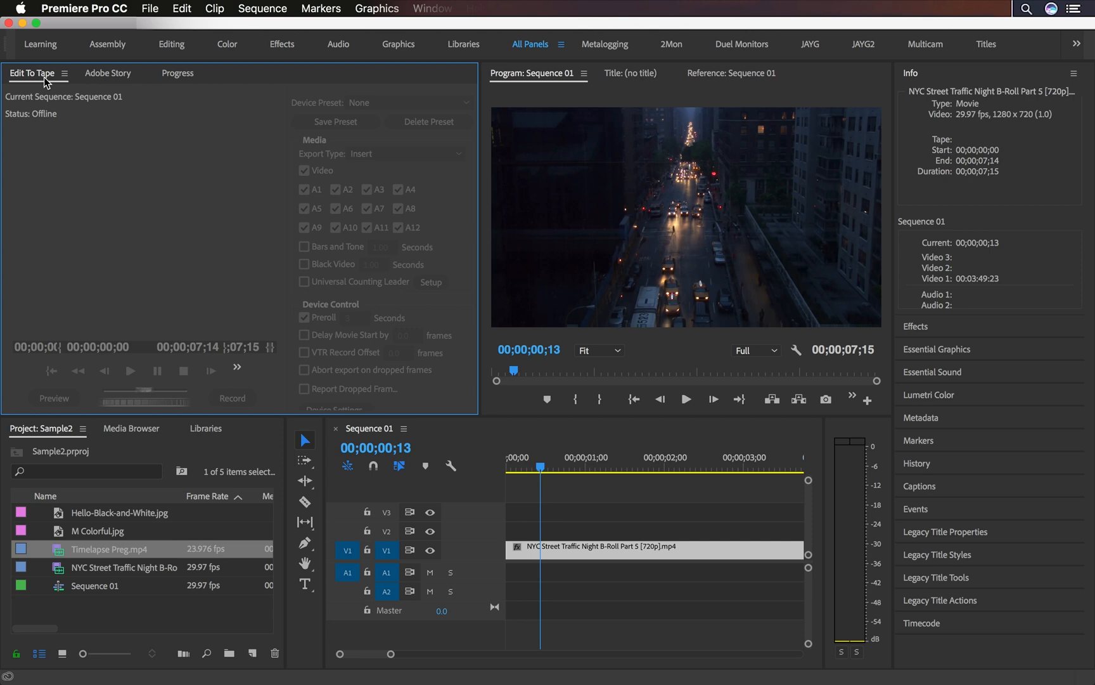
pyautogui.press('super+w')
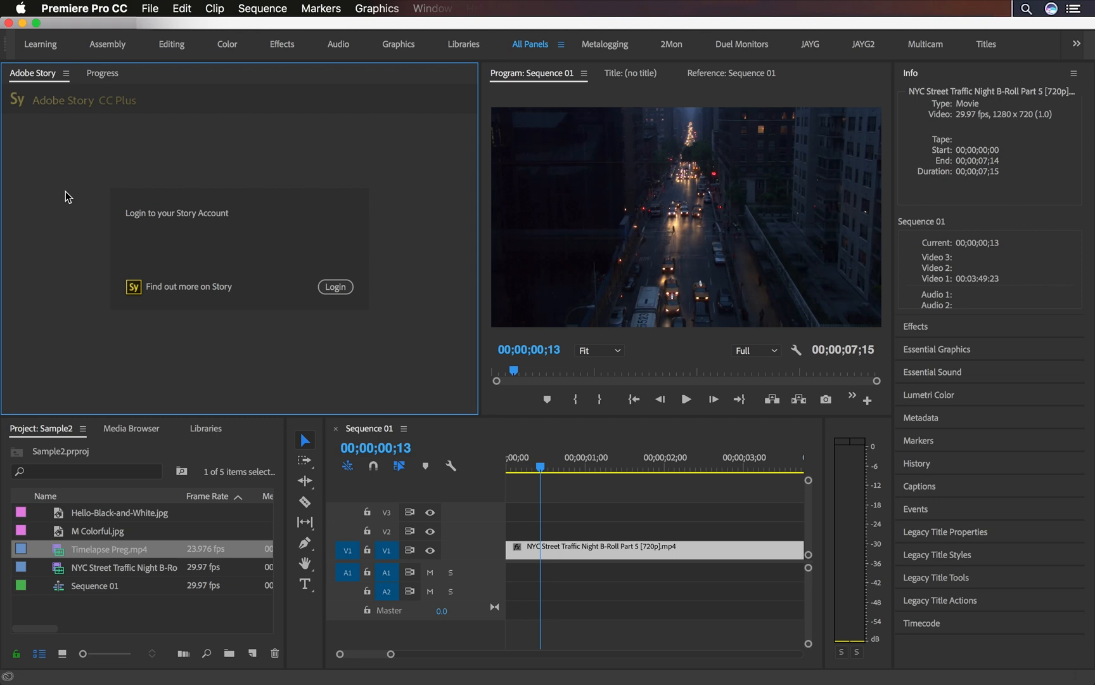
pyautogui.press('super+w')
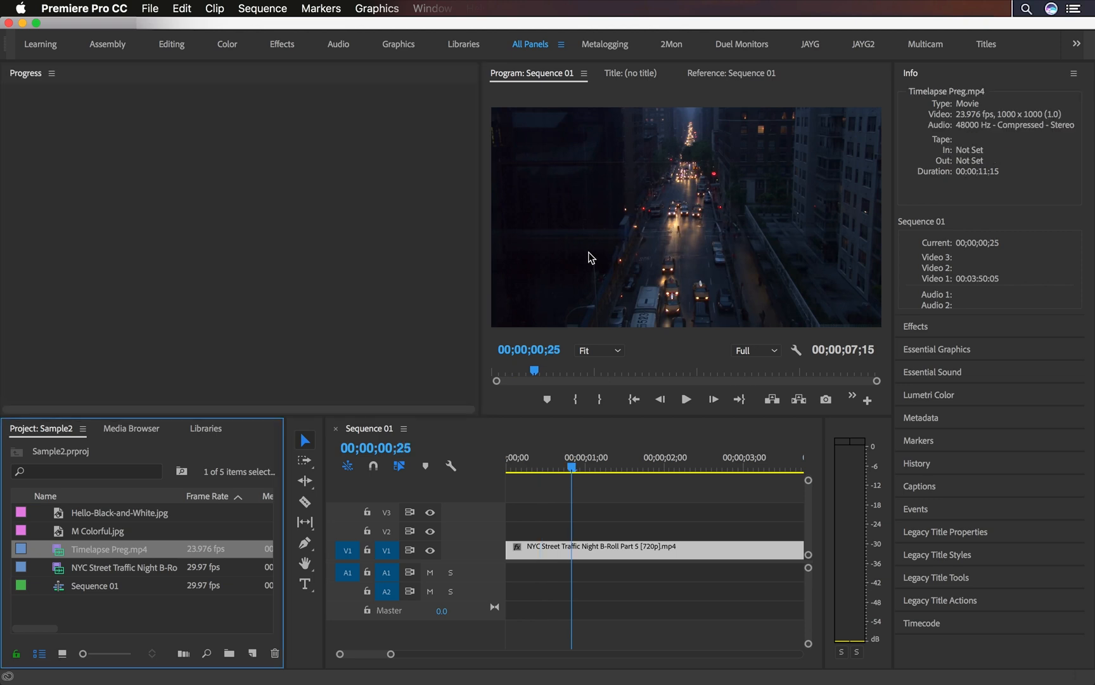
pyautogui.click(54, 74)
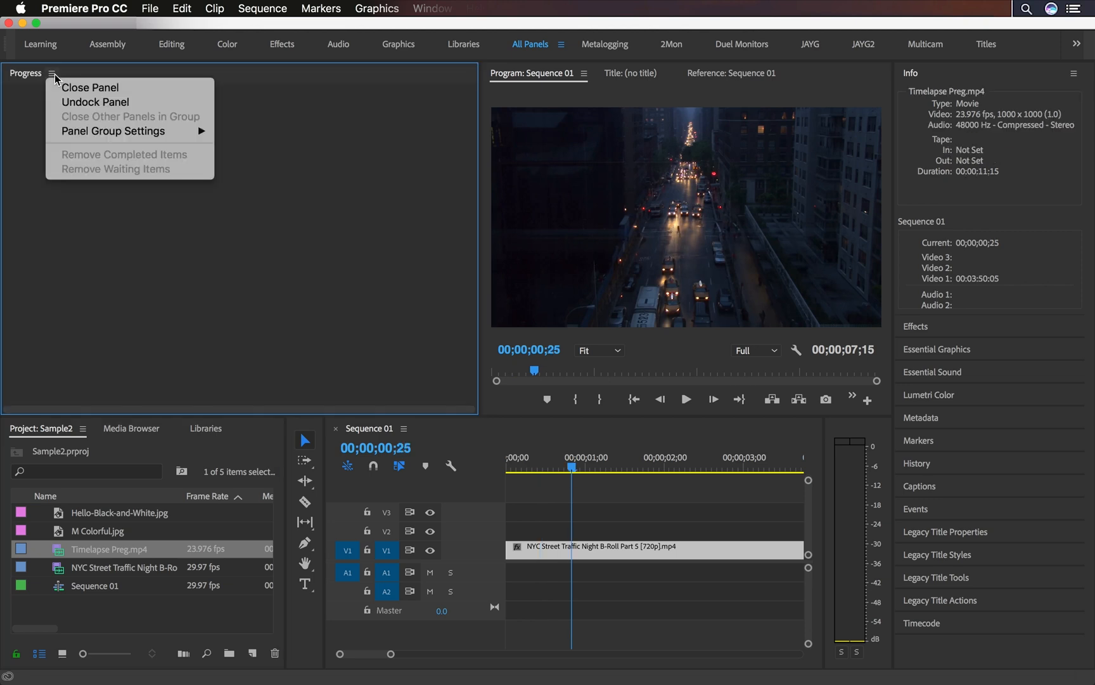
pyautogui.click(58, 85)
# Create the legacy title Title 01 at 00;00;00;29 and start a text object over the street footage
pyautogui.moveTo(107, 369)
pyautogui.mouseDown()
pyautogui.moveTo(228, 369)
pyautogui.moveTo(39, 369)
pyautogui.moveTo(118, 369)
pyautogui.mouseUp()
pyautogui.click(150, 73)
pyautogui.click(11, 95)
pyautogui.click(640, 425)
pyautogui.click(318, 227)
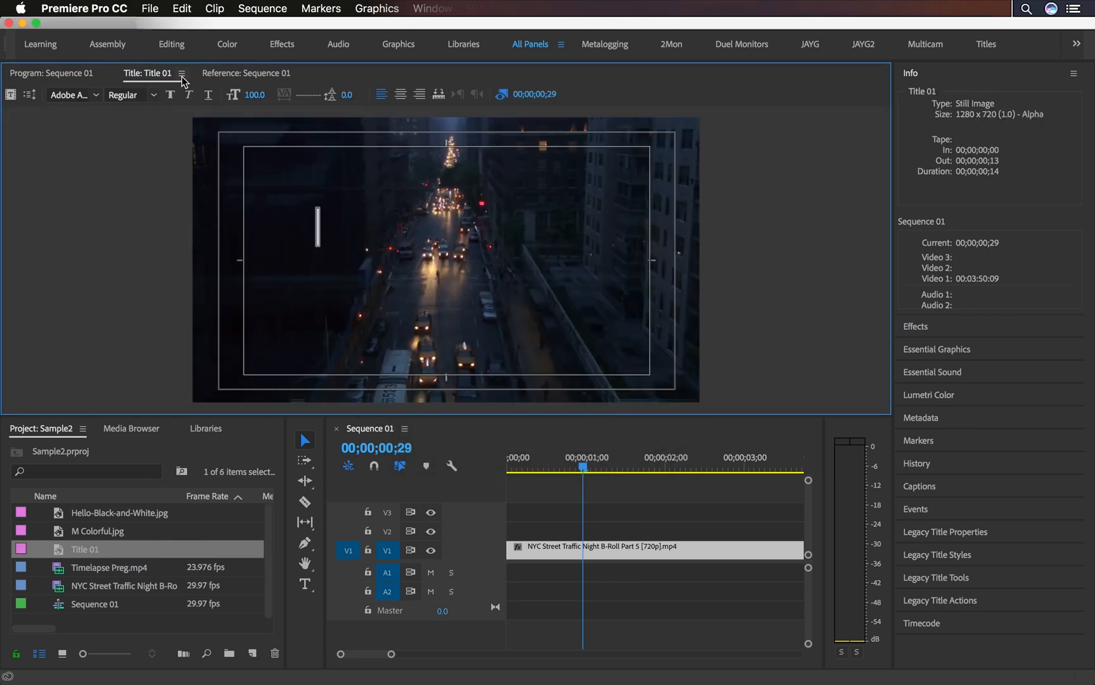
# Close the Title panel and dock the Reference Monitor as its own group beside the Program Monitor
pyautogui.click(181, 73)
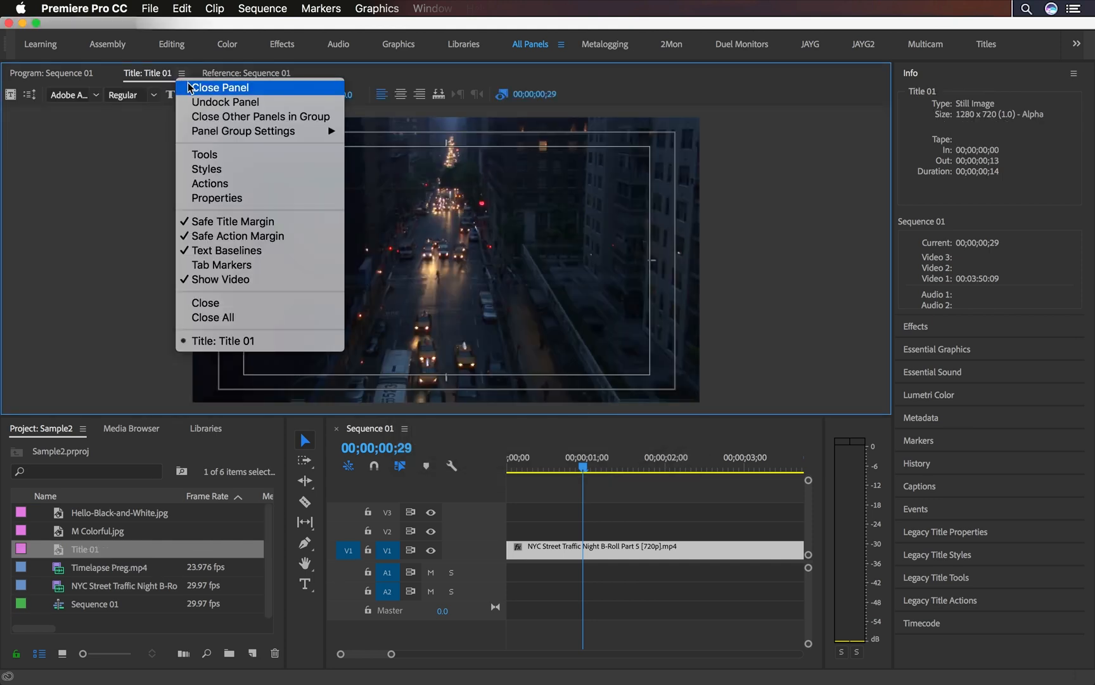
pyautogui.click(186, 87)
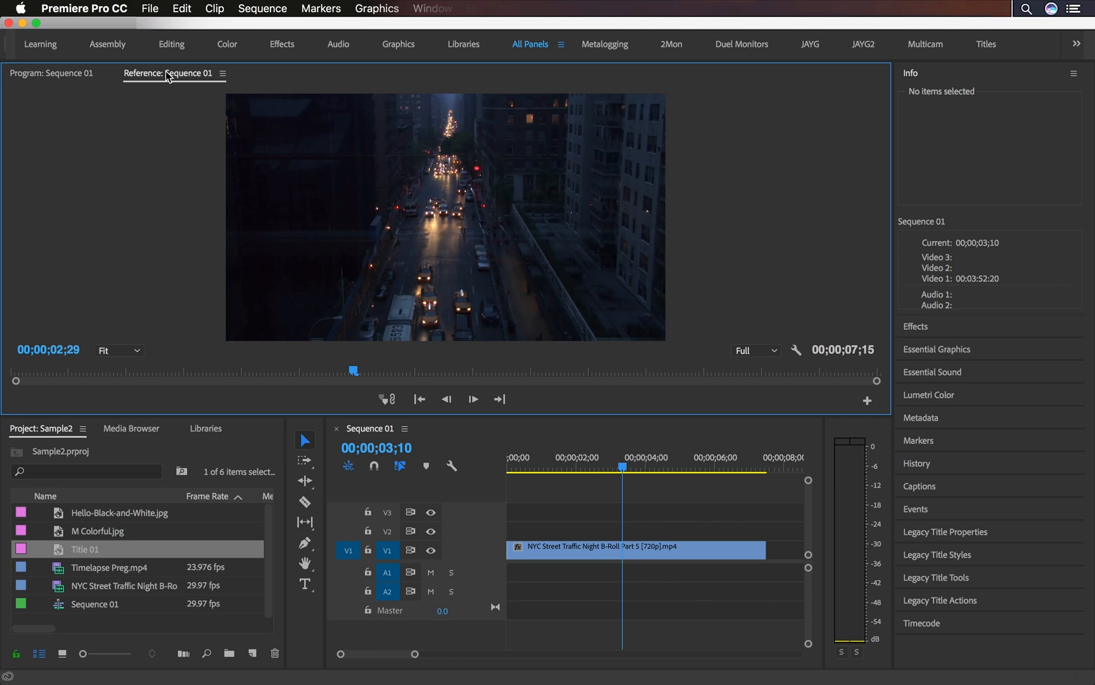
pyautogui.moveTo(169, 77); pyautogui.dragTo(40, 213)
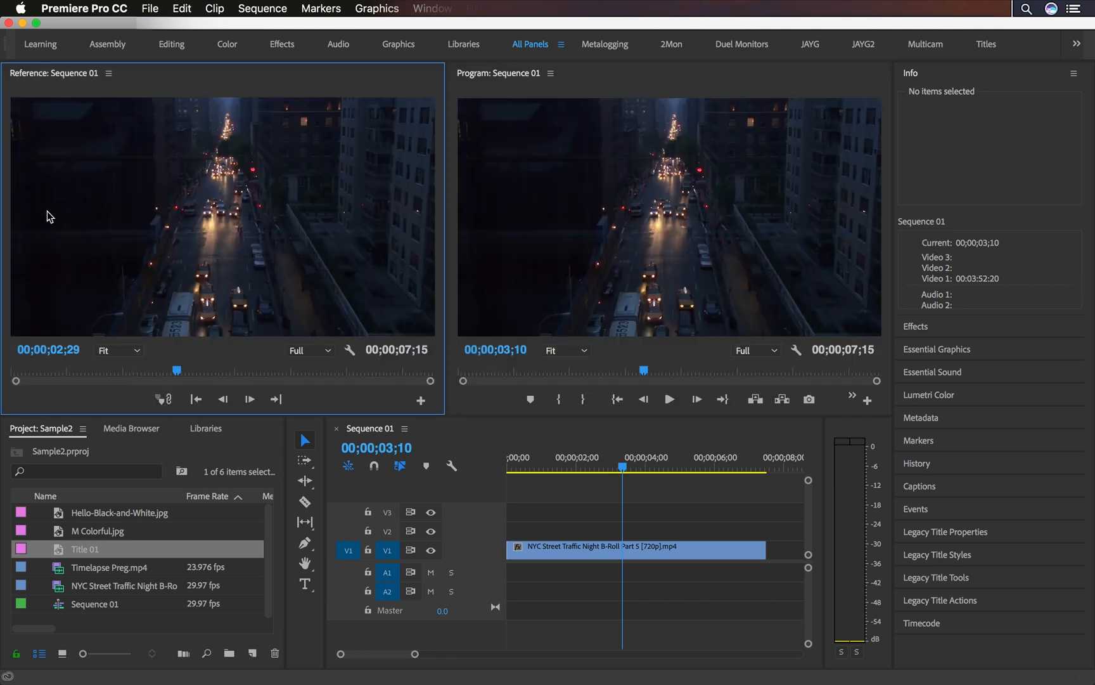
# Gang the Reference Monitor to the Program Monitor and scrub, and compare by unganging them and scrubbing each separately
pyautogui.click(163, 400)
pyautogui.moveTo(644, 370); pyautogui.dragTo(787, 374)
pyautogui.click(164, 400)
pyautogui.moveTo(343, 373); pyautogui.dragTo(288, 374)
pyautogui.moveTo(633, 374); pyautogui.dragTo(475, 381)
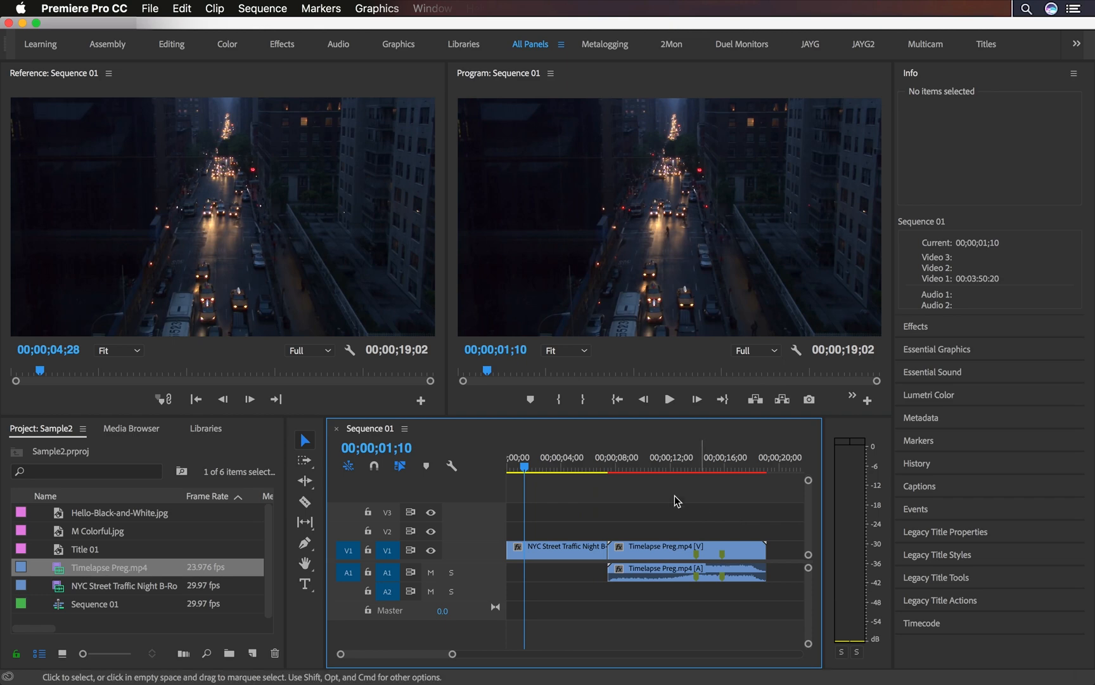
# Scrub into the Timelapse Preg.mp4 clip to compare the ganged and unganged monitors, and close the Reference Monitor
pyautogui.moveTo(540, 467); pyautogui.dragTo(624, 472)
pyautogui.click(163, 398)
pyautogui.click(163, 398)
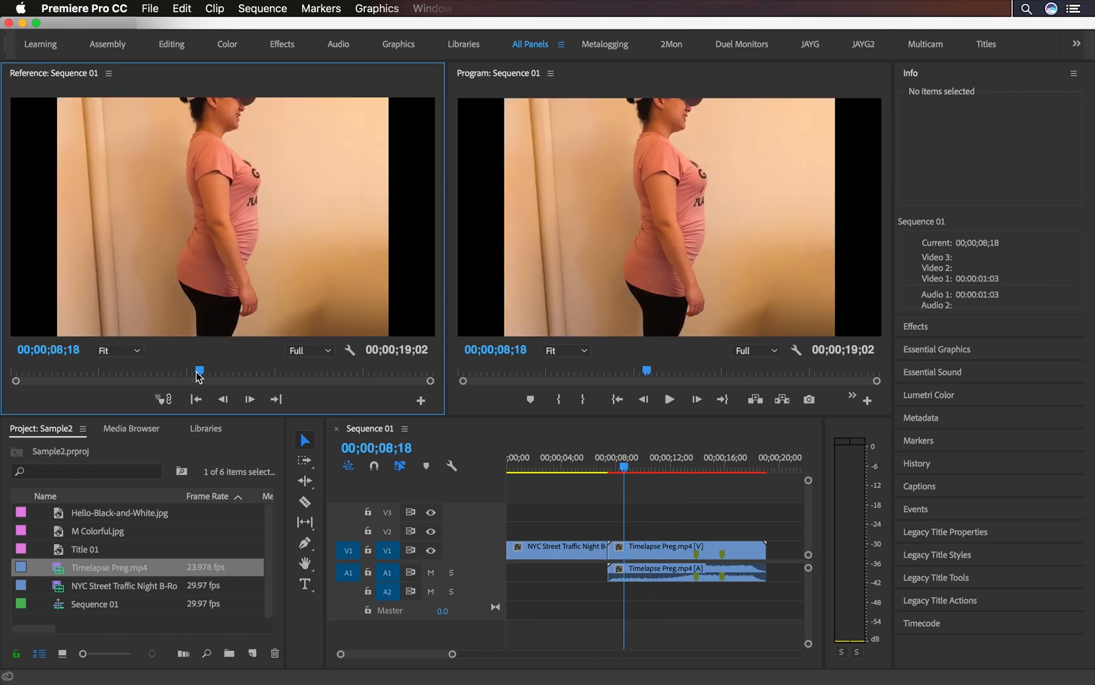
pyautogui.moveTo(198, 372); pyautogui.dragTo(145, 379)
pyautogui.moveTo(606, 470); pyautogui.dragTo(698, 469)
pyautogui.click(109, 72)
pyautogui.click(117, 87)
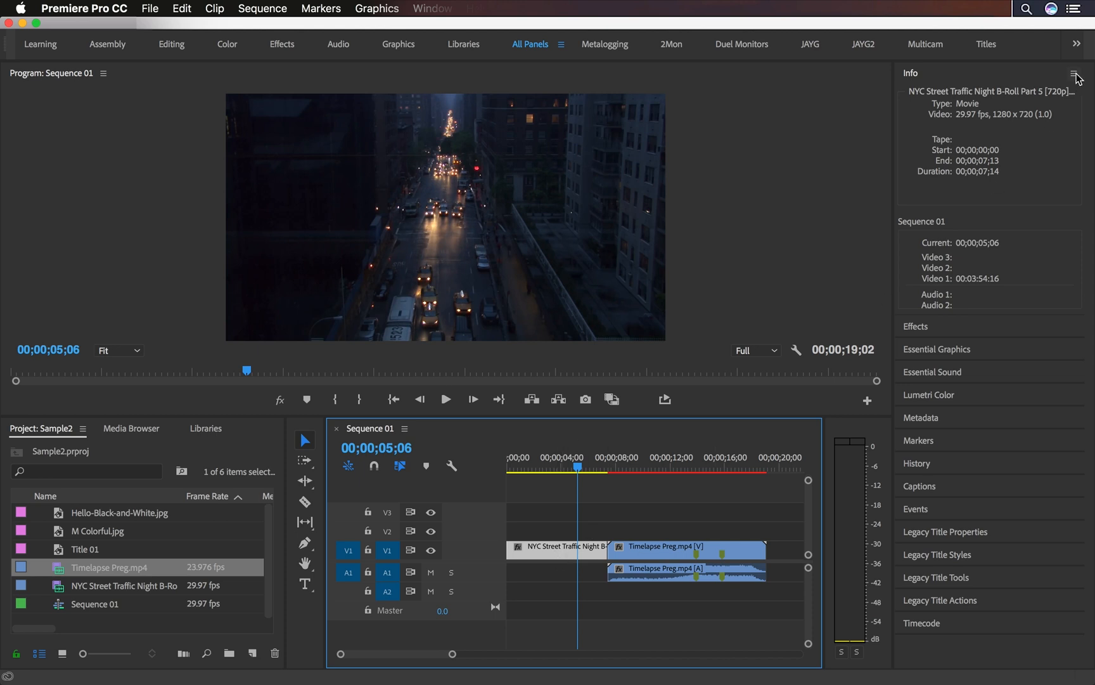
# Close the Info panel and expand the Effects and Essential Graphics panels, widening their panel group
pyautogui.hotkey('shift', '7')
pyautogui.moveTo(974, 234); pyautogui.dragTo(969, 299)
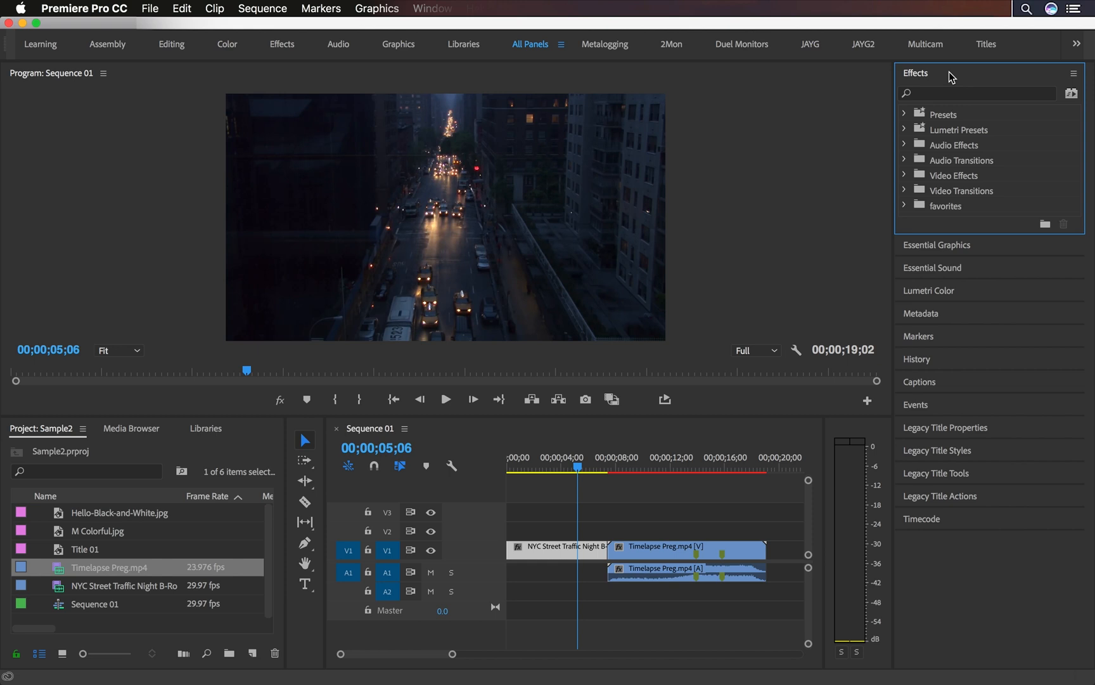
pyautogui.click(913, 244)
pyautogui.moveTo(895, 271); pyautogui.dragTo(735, 289)
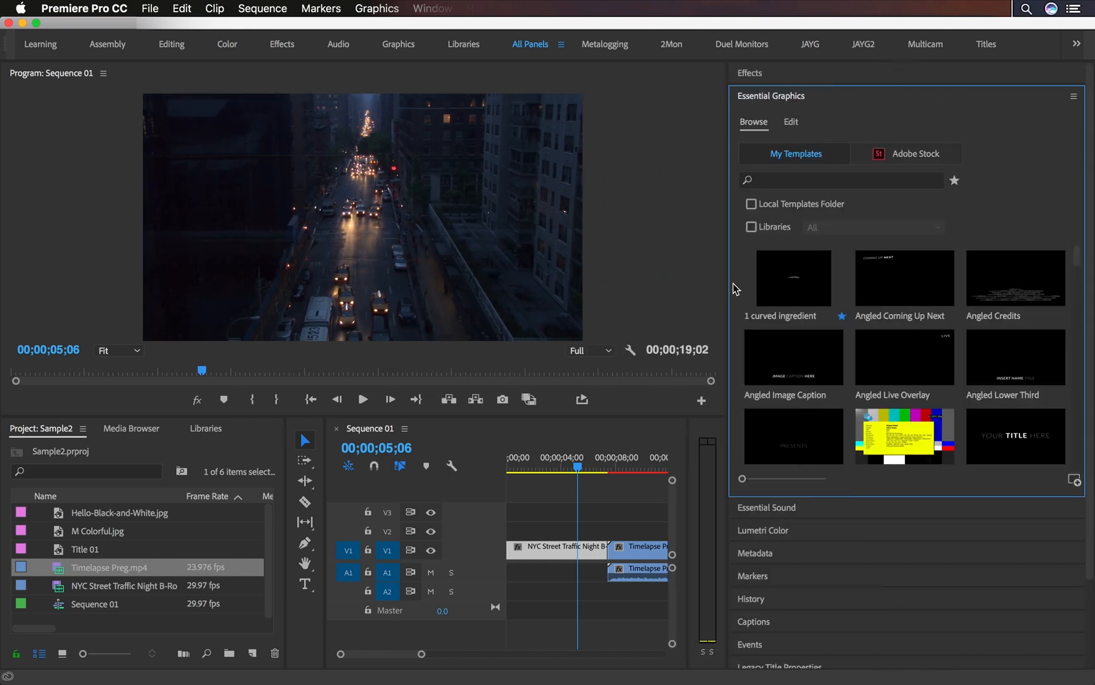
# Place the Insert Name Here lower-third template on V2 above the clips, scrub through its animation, and collapse Essential Graphics
pyautogui.moveTo(1078, 257); pyautogui.dragTo(1079, 408)
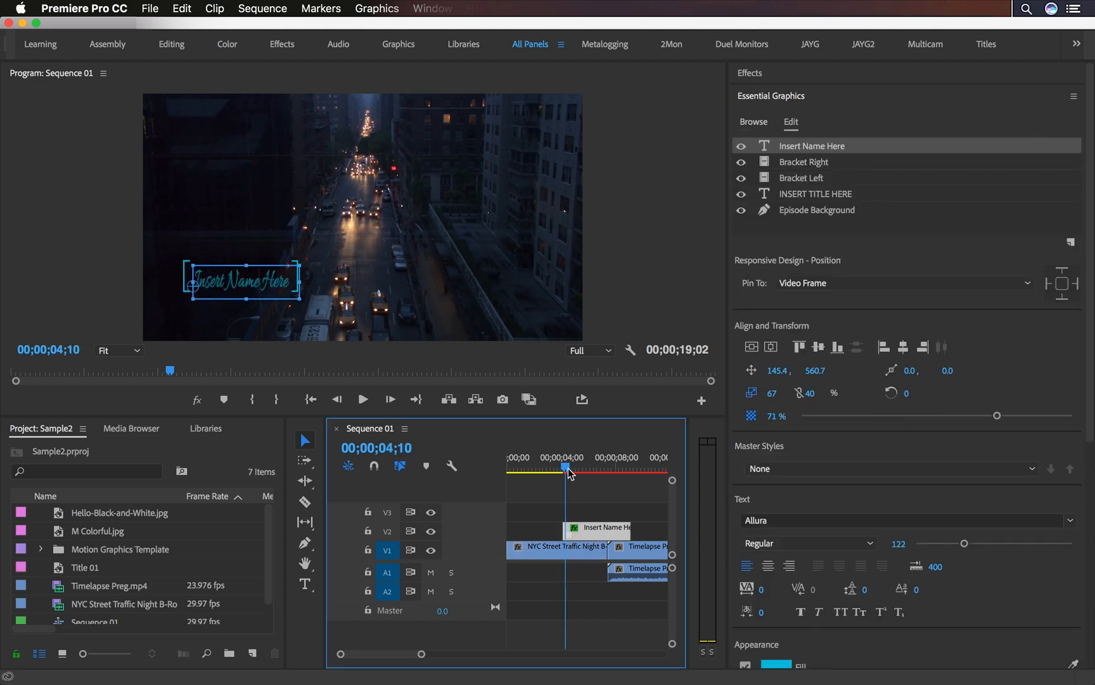
pyautogui.moveTo(566, 468); pyautogui.dragTo(584, 467)
pyautogui.click(796, 95)
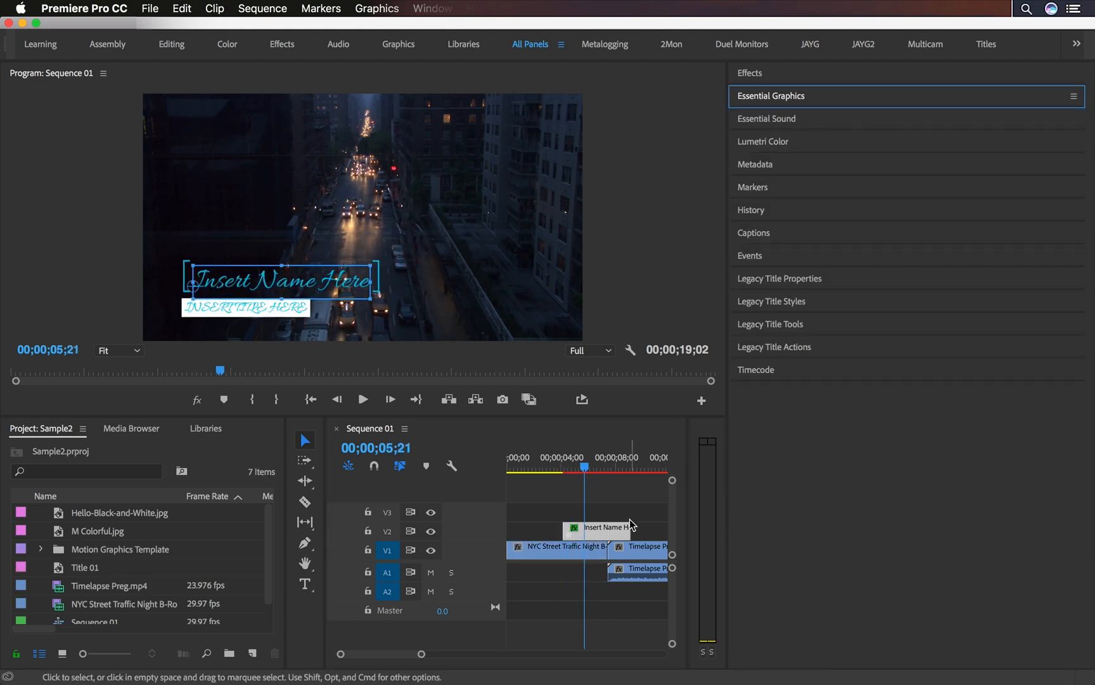
# View the audio types in the Essential Sound panel, move the playhead to 00;00;03;24, and collapse the panel
pyautogui.click(781, 120)
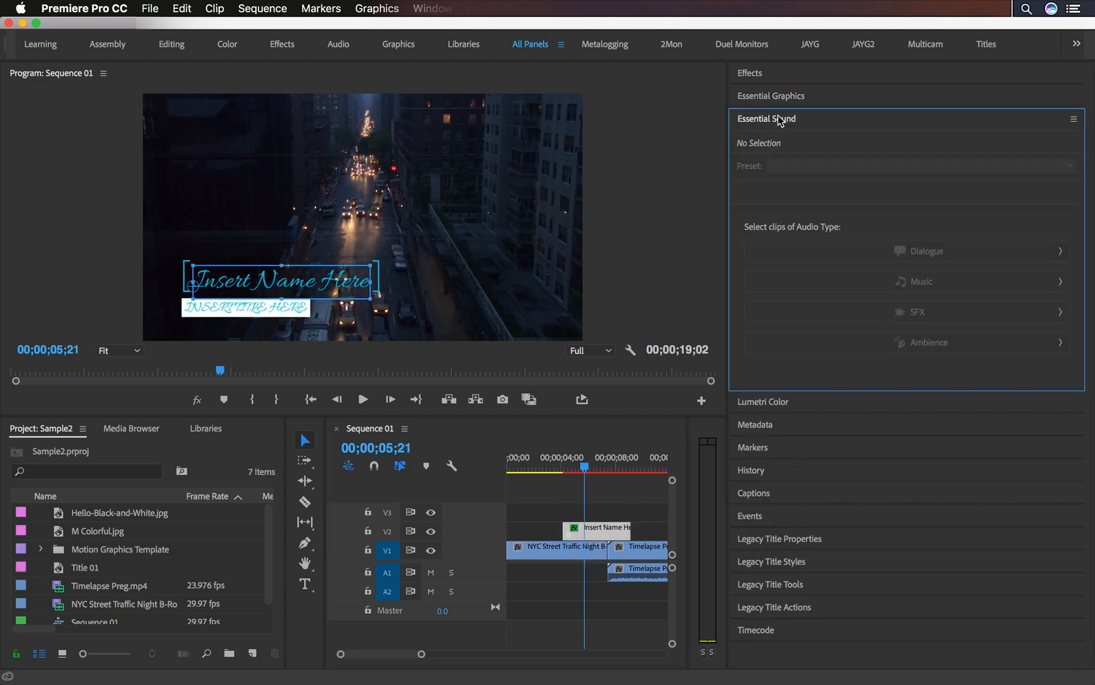
pyautogui.click(558, 467)
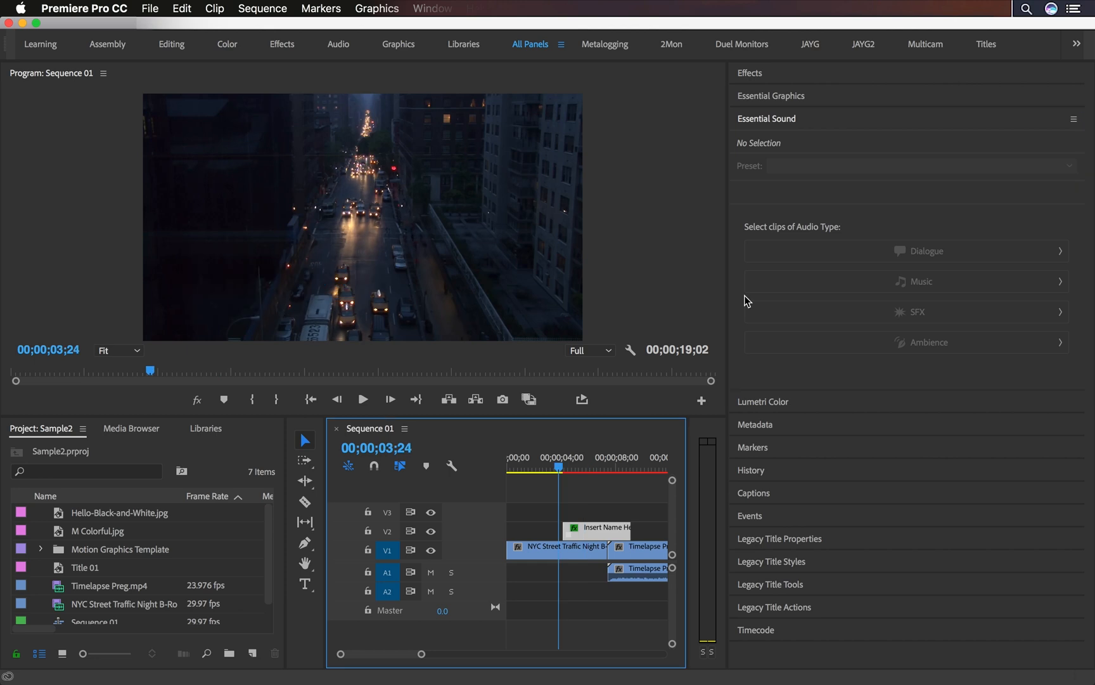
pyautogui.click(778, 128)
# Review the Lumetri Color correction sections and the NYC street clip's metadata, collapsing each panel after viewing
pyautogui.click(789, 140)
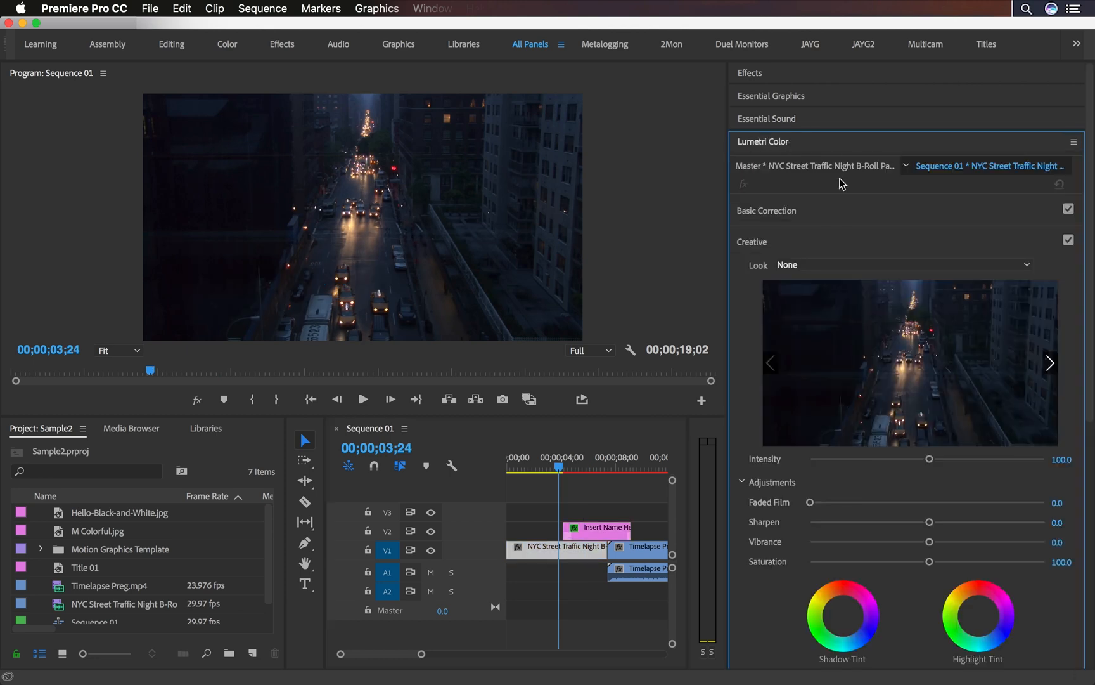
pyautogui.scroll(-6, 842, 184)
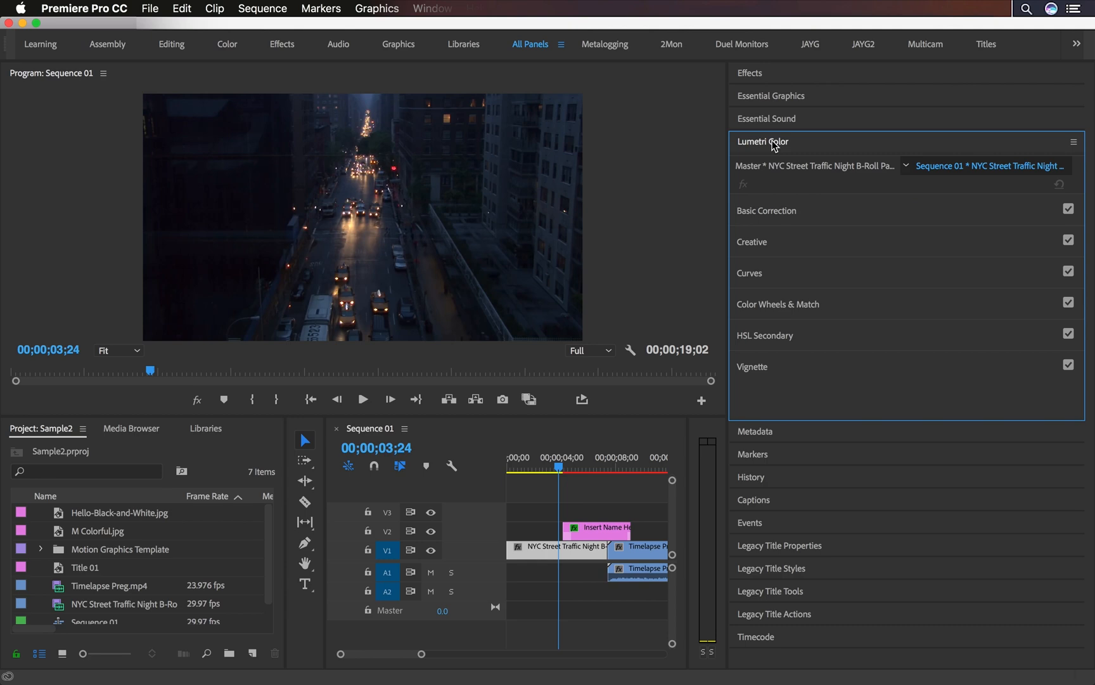
pyautogui.click(774, 144)
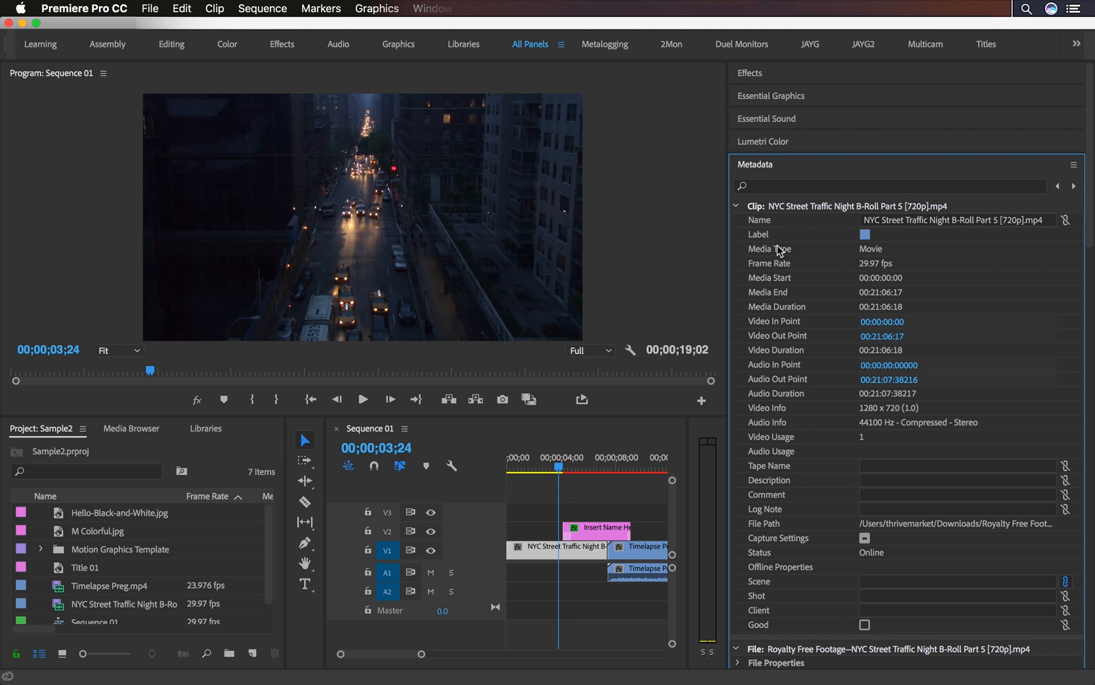
pyautogui.click(772, 168)
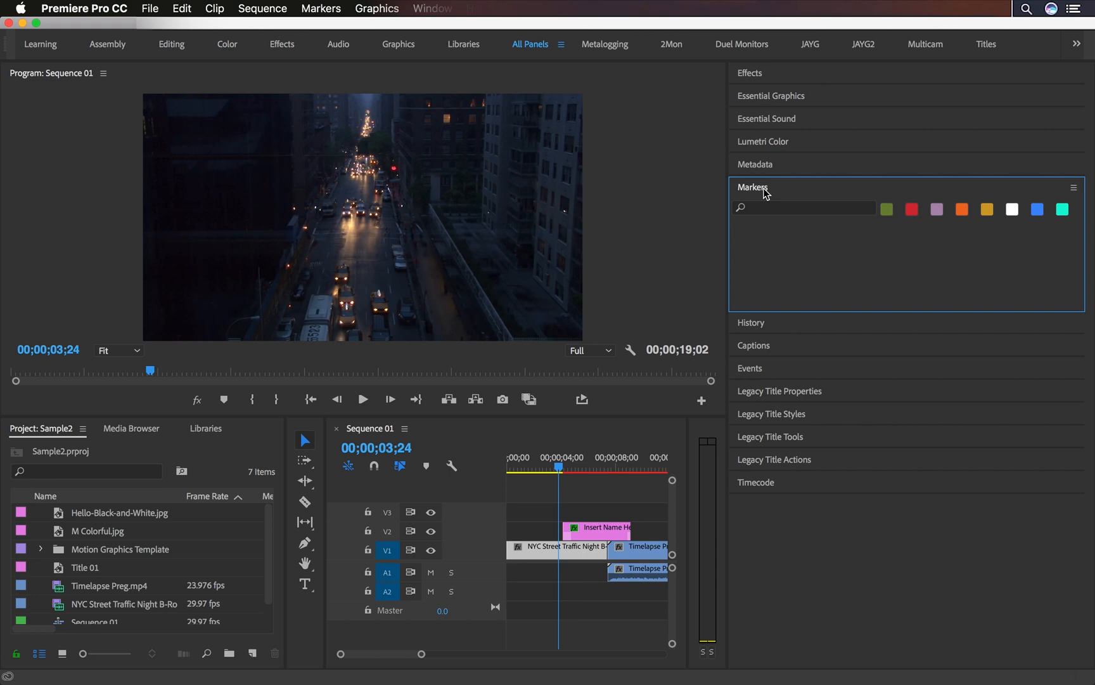
# Expand the History panel and step the project back through several earlier states, finishing on the Import Clip state
pyautogui.click(930, 320)
pyautogui.click(800, 538)
pyautogui.click(803, 521)
pyautogui.click(809, 462)
pyautogui.click(813, 415)
pyautogui.click(827, 507)
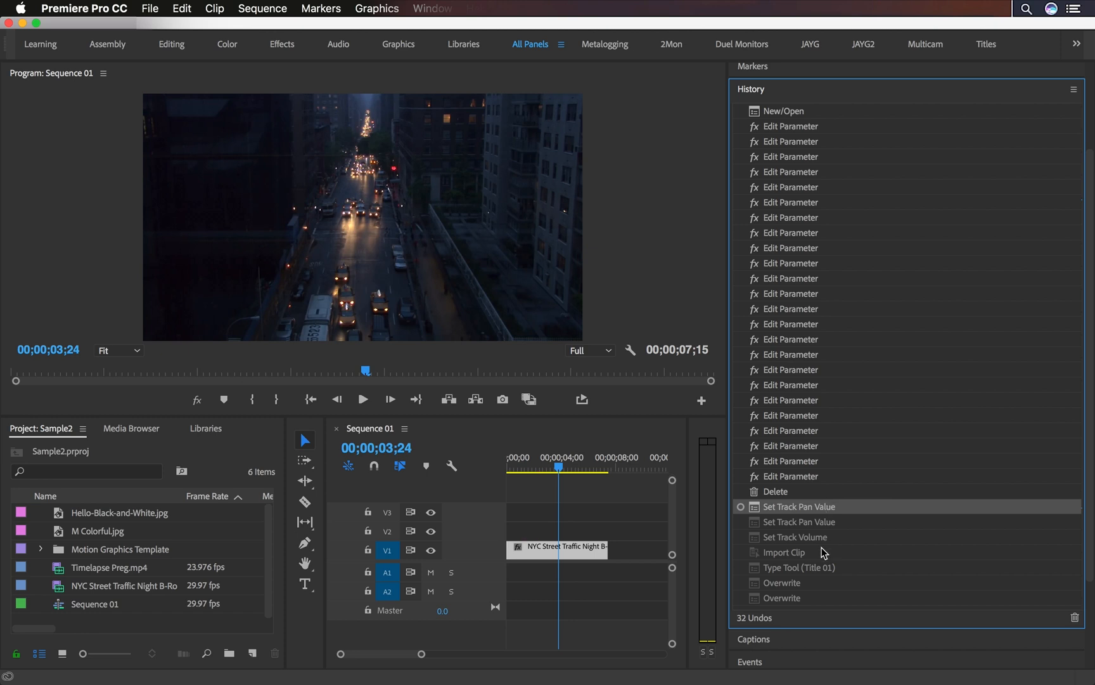
pyautogui.click(820, 554)
# View the contents of the Captions and Events panels, collapsing each one after viewing
pyautogui.click(755, 639)
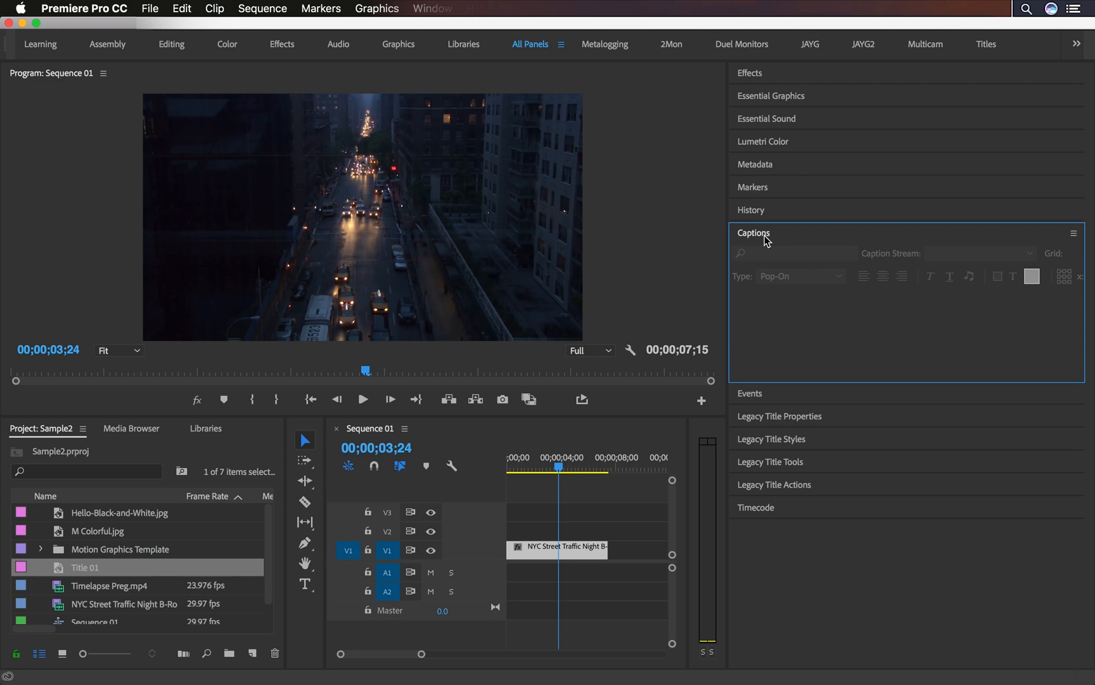
pyautogui.click(754, 393)
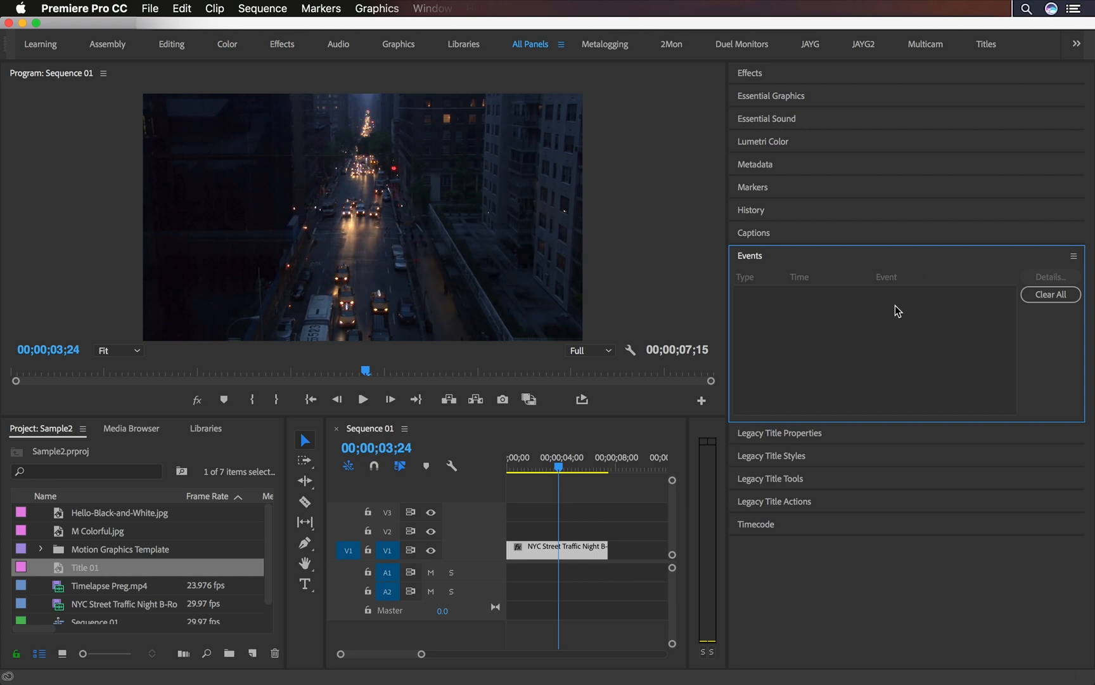
pyautogui.click(777, 262)
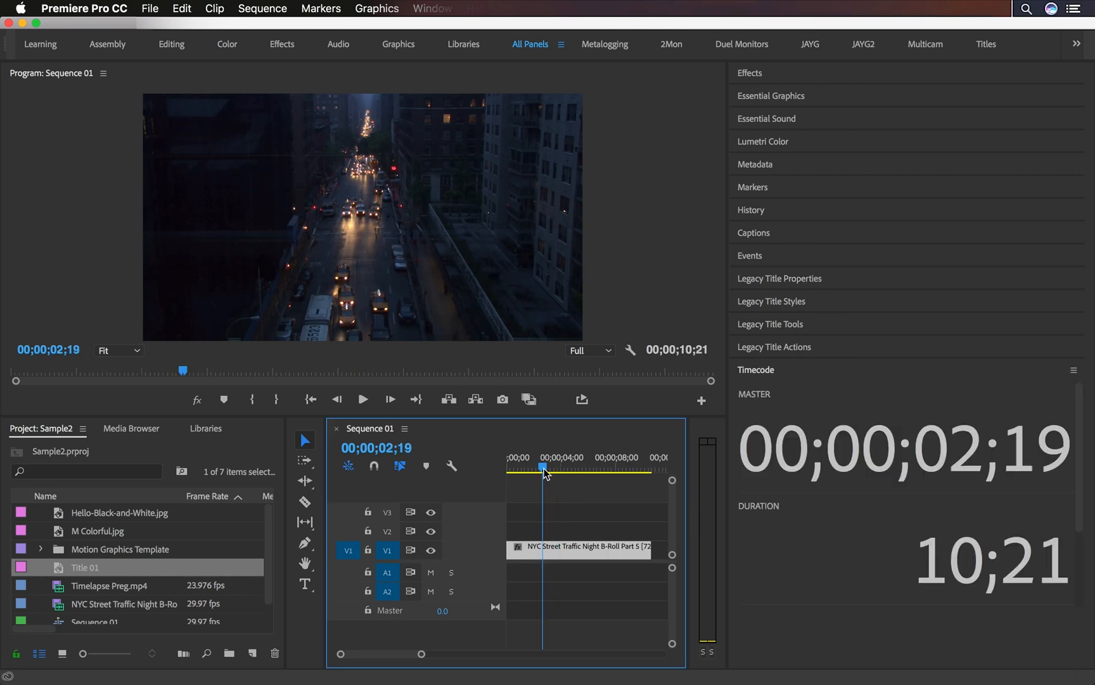
# Scrub back and forth over the NYC street clip to follow the playhead position in the Timecode panel
pyautogui.moveTo(546, 471); pyautogui.dragTo(590, 475)
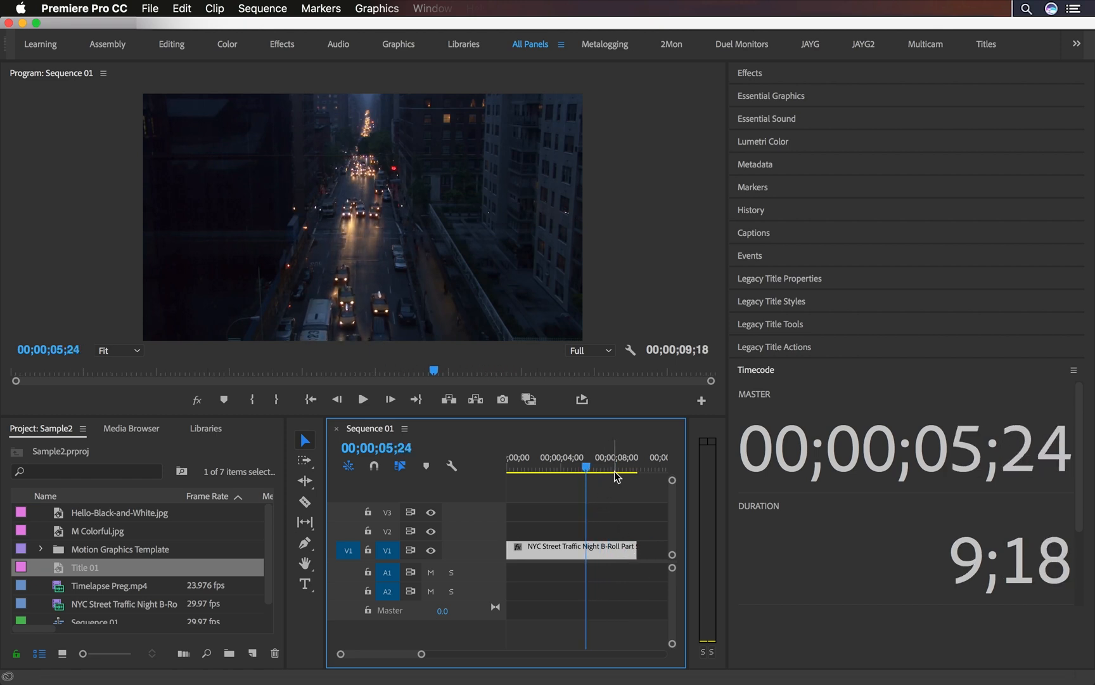
pyautogui.click(624, 469)
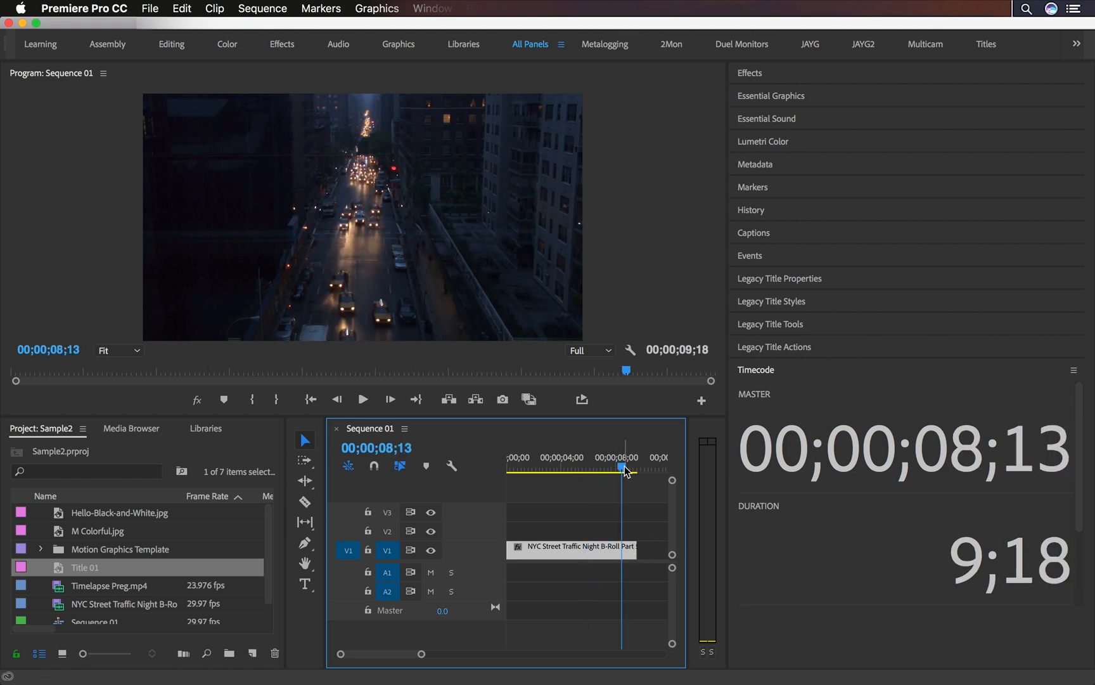
pyautogui.click(594, 469)
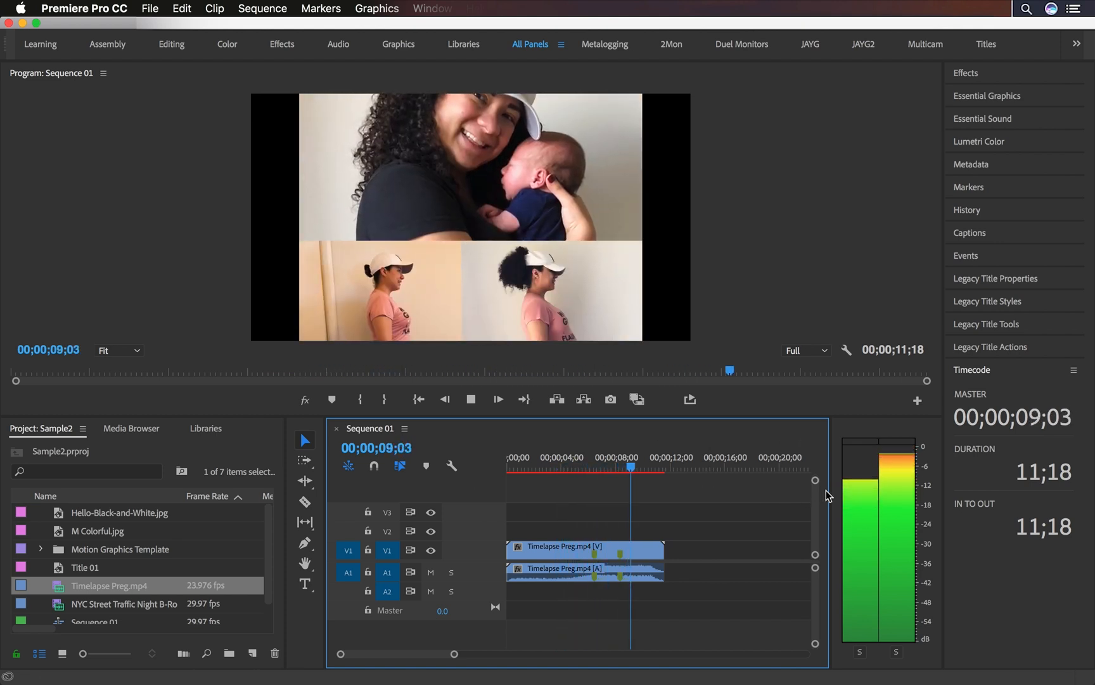
# Widen the timeline by narrowing the audio meters, play the NYC street clip from the start, and move the playhead to 00;00;08;13
pyautogui.moveTo(834, 490); pyautogui.dragTo(894, 489)
pyautogui.click(511, 469)
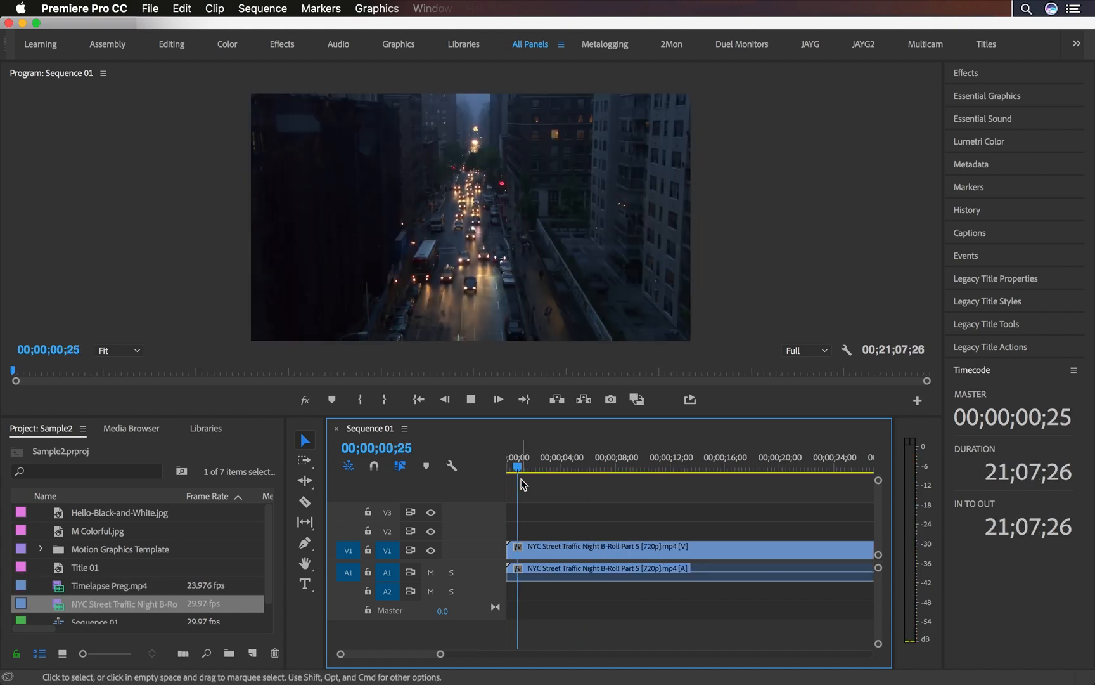
pyautogui.press('space')
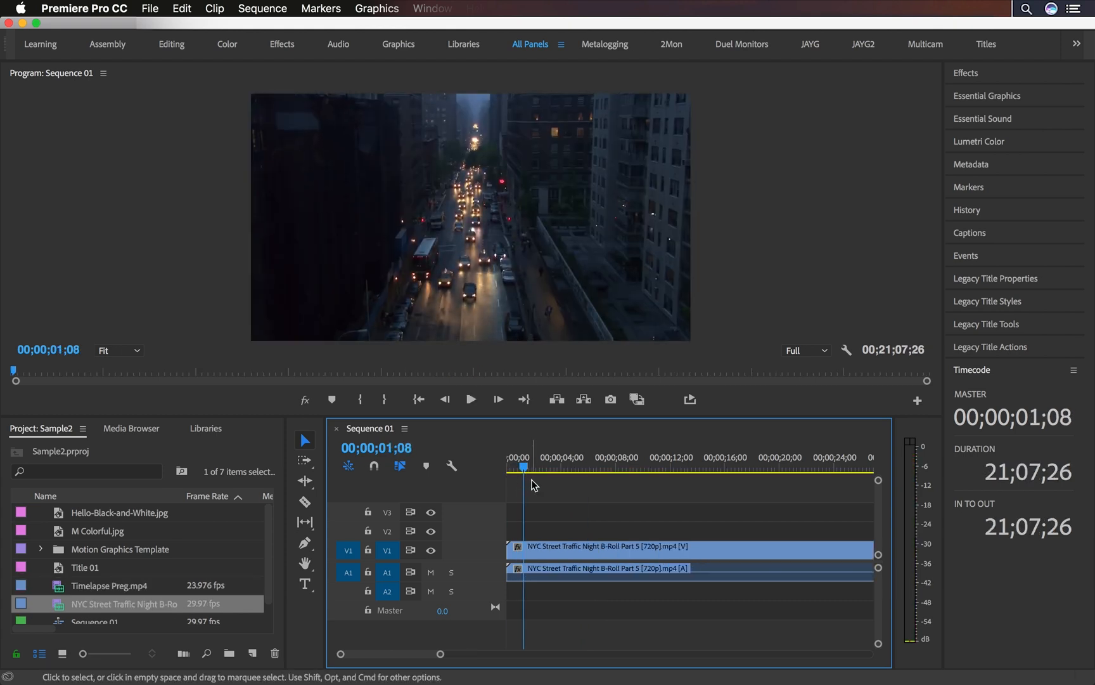
pyautogui.click(623, 467)
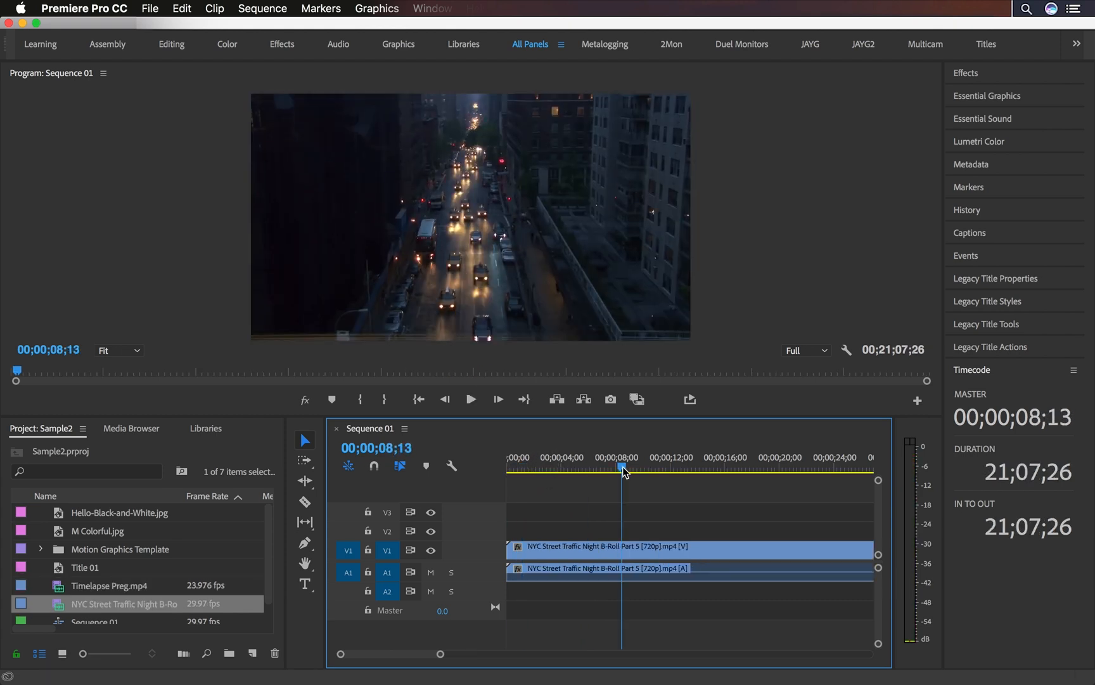
# Enlarge the lower row of panels and close the Media Browser and Libraries panels beside the Project panel
pyautogui.click(307, 430)
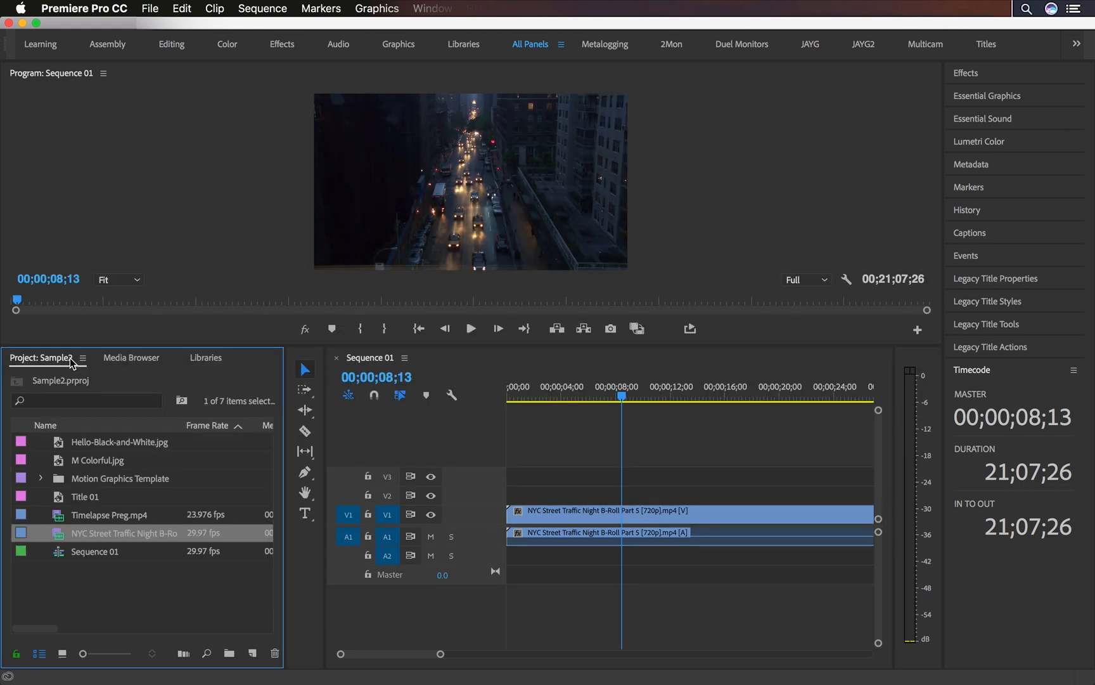
pyautogui.click(132, 358)
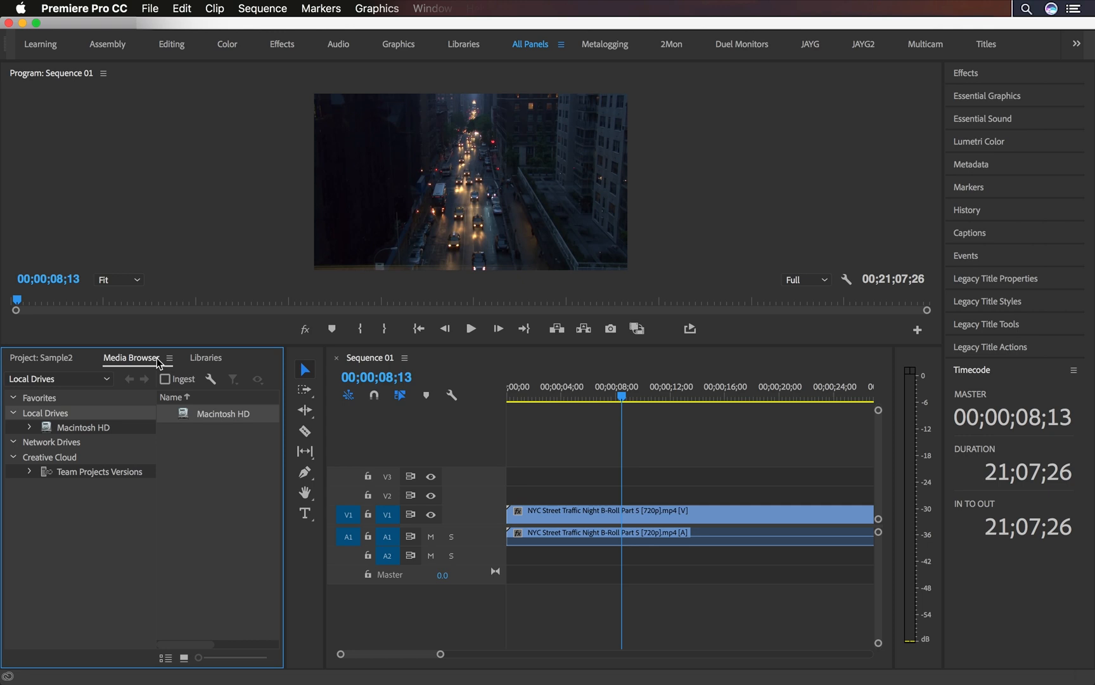
pyautogui.click(169, 359)
pyautogui.click(197, 372)
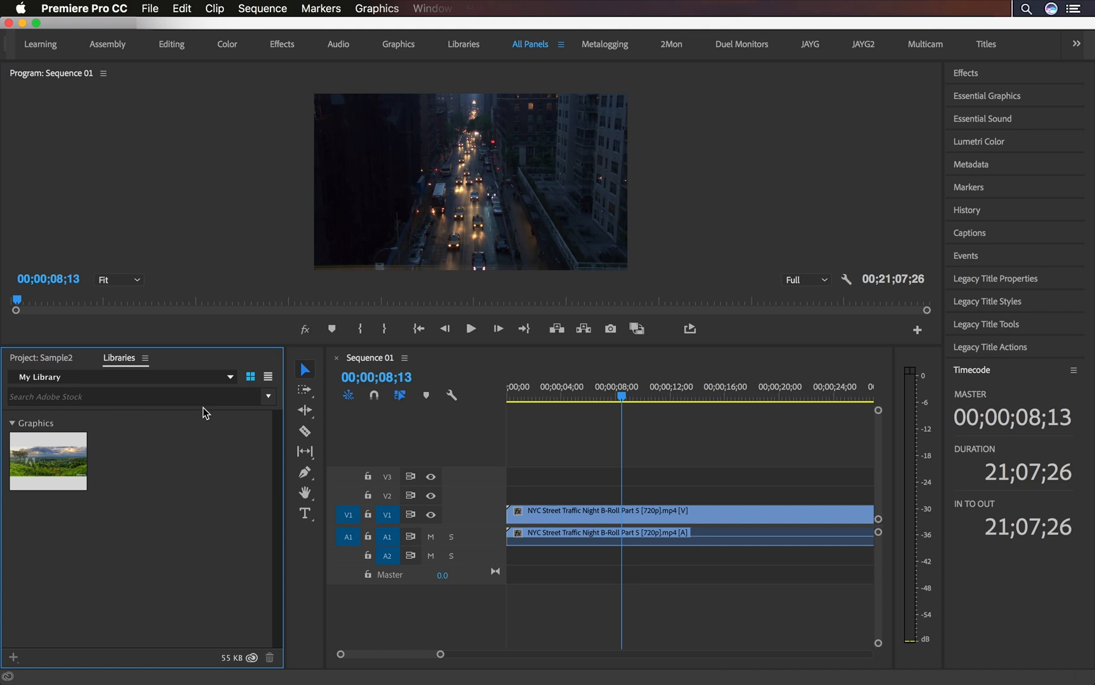
pyautogui.click(145, 358)
pyautogui.click(154, 368)
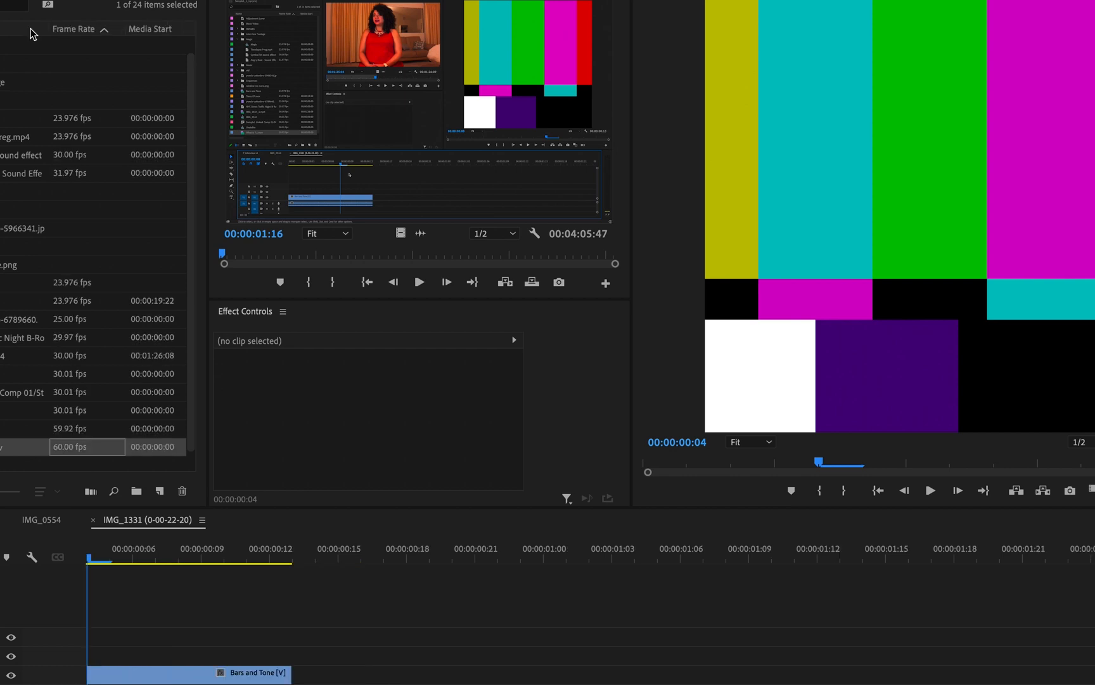
# Maximize the Project panel and examine the frame rate, media duration and video info of pexels-cottonbro-6789660.mp4
pyautogui.click(31, 30)
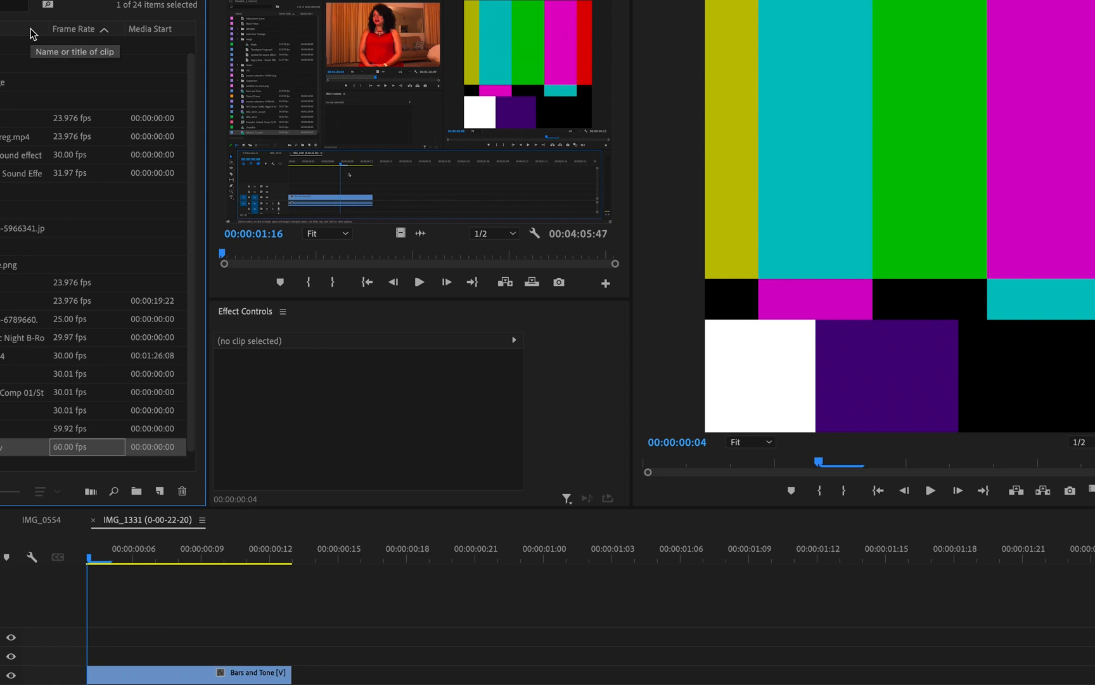
pyautogui.press('`')
pyautogui.click(39, 342)
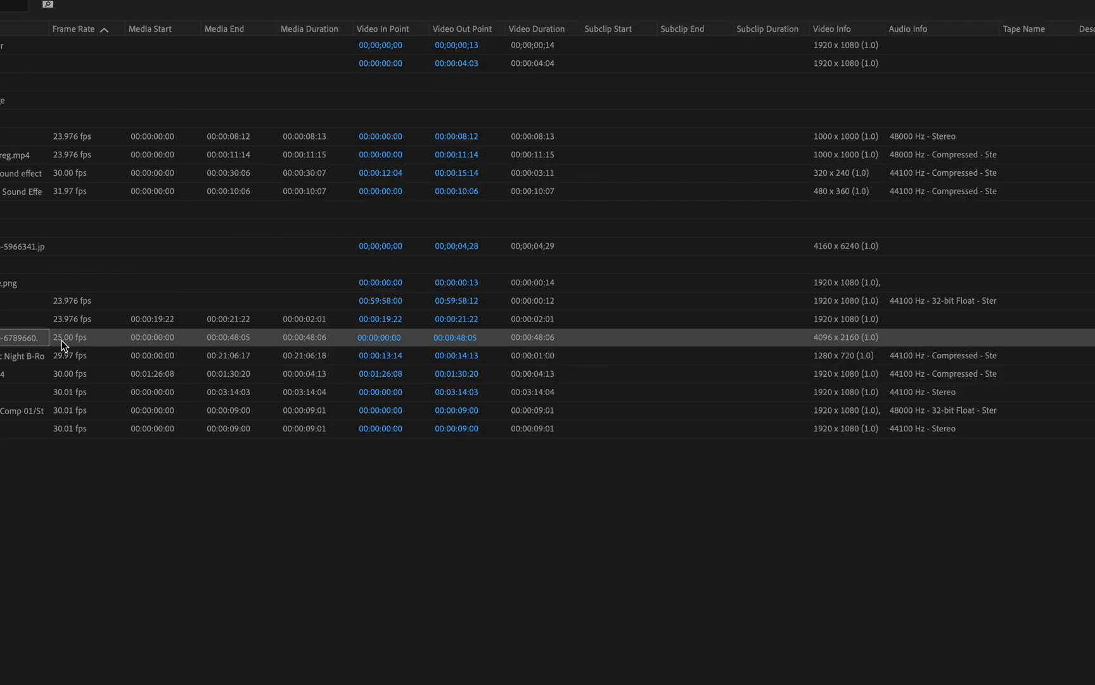
pyautogui.click(63, 342)
pyautogui.click(336, 340)
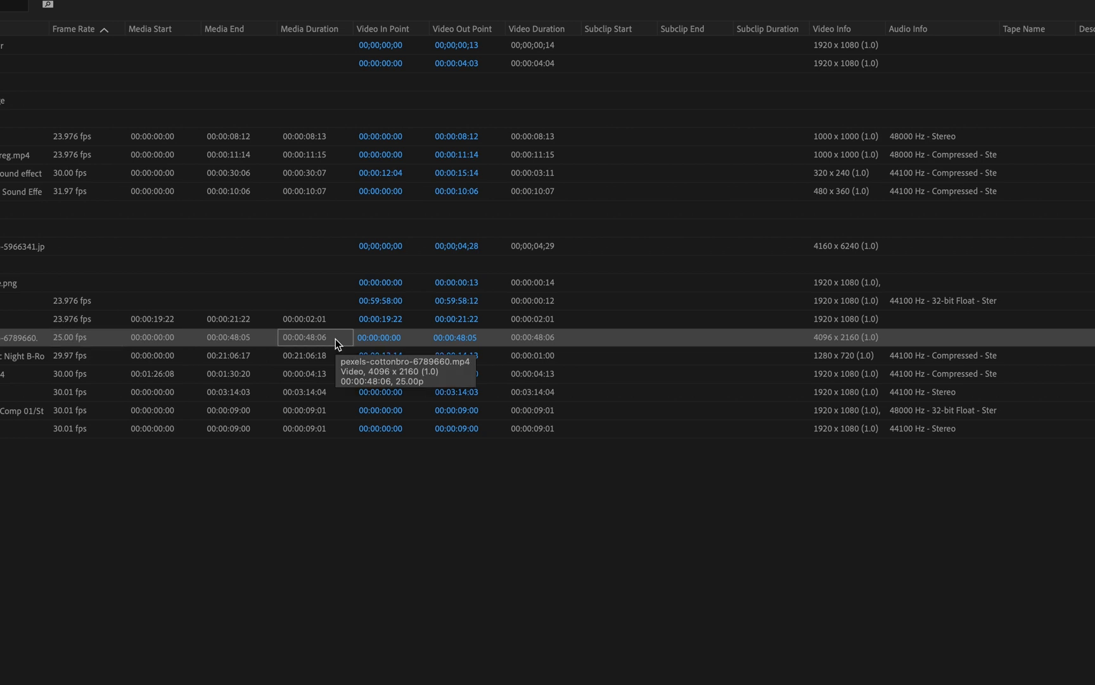
pyautogui.click(816, 342)
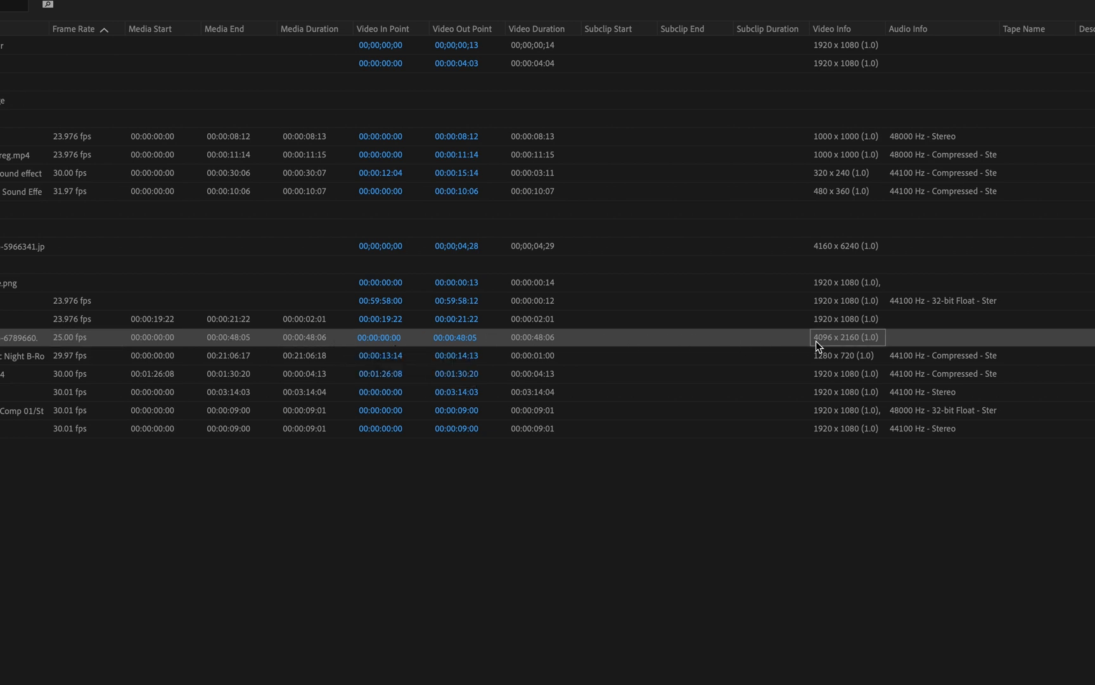
# Examine the video info of pexels-cottonbro-5966341.jpg and the remaining metadata columns through Status, Good and Hide
pyautogui.click(91, 251)
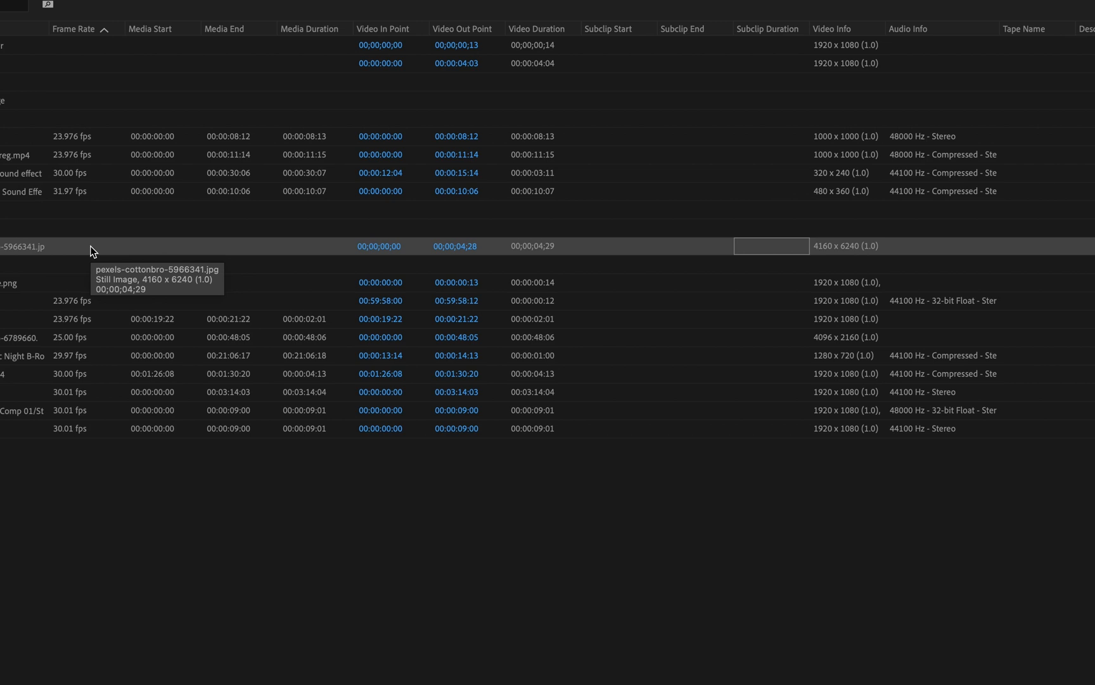
pyautogui.click(883, 252)
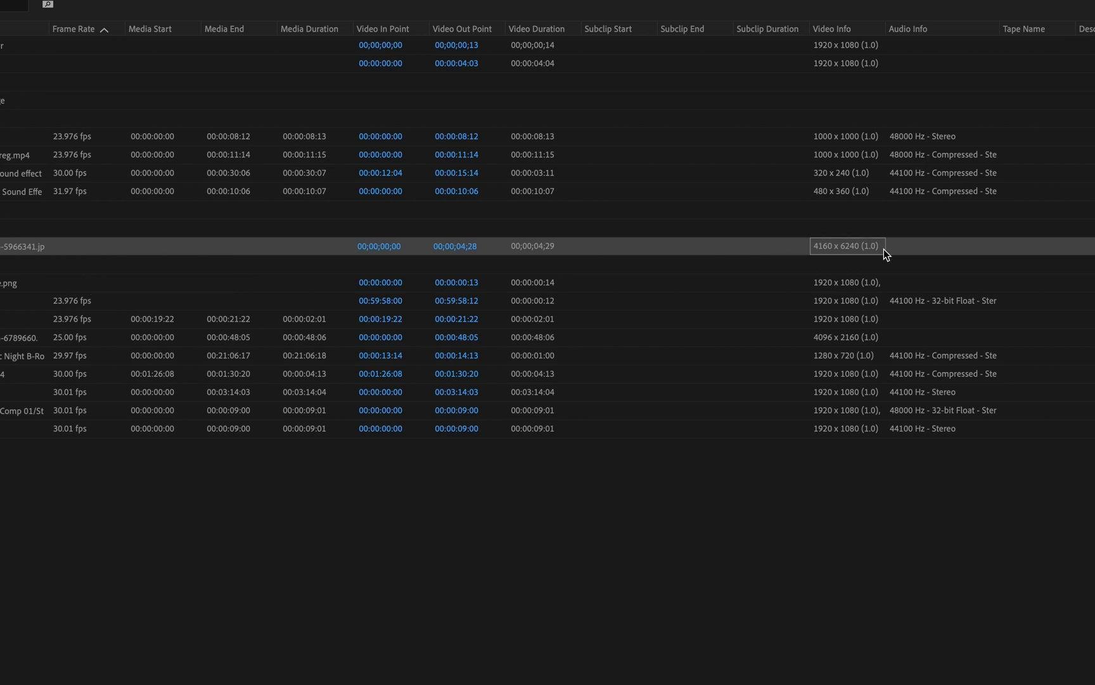
pyautogui.hscroll(10, 885, 252)
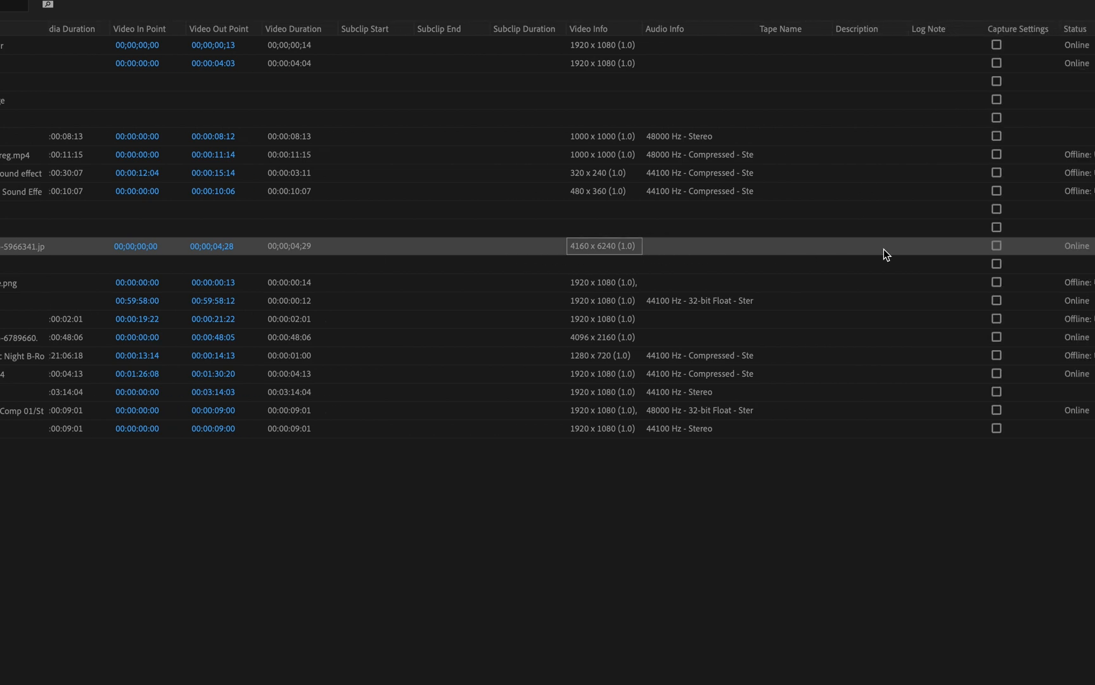
pyautogui.hscroll(4, 885, 249)
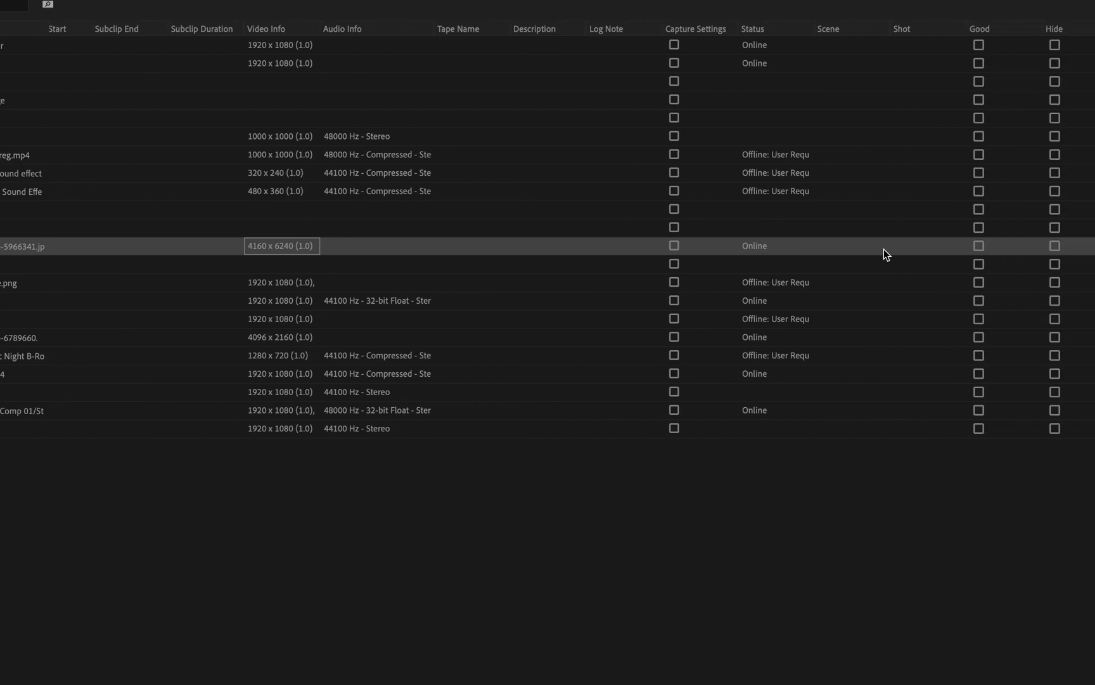
# Open the Metadata Display settings and examine the available properties, expanding the Premiere Pro Project Metadata and Basic groups
pyautogui.click(1081, 336)
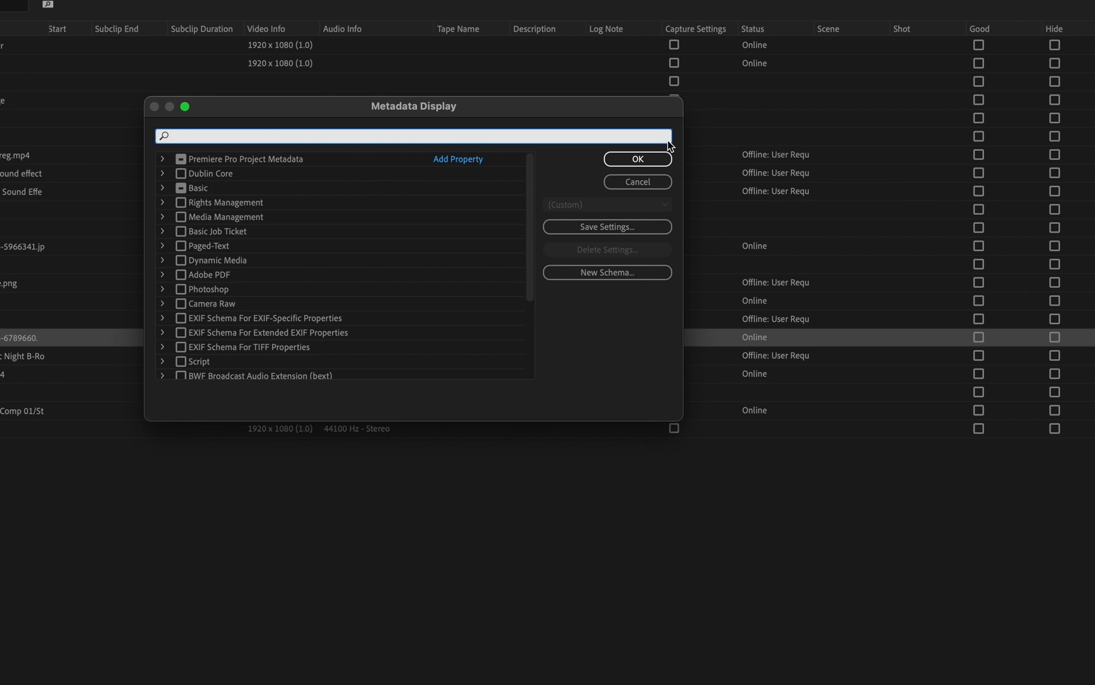
pyautogui.scroll(-1, 326, 193)
pyautogui.scroll(-5, 326, 191)
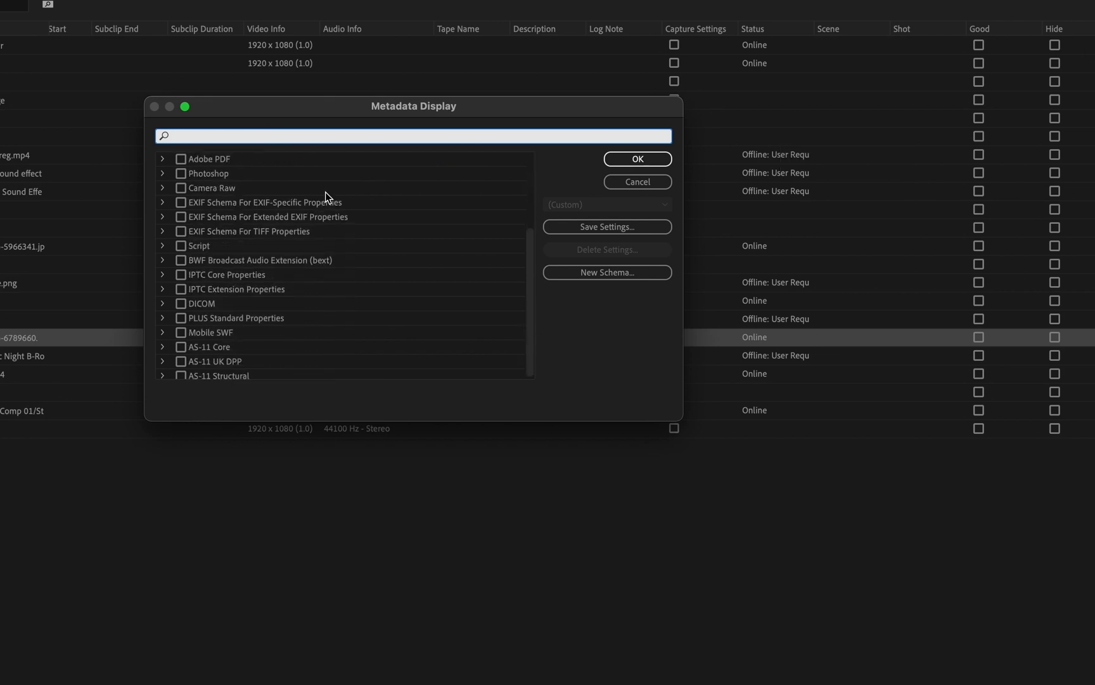
pyautogui.scroll(3, 325, 191)
pyautogui.scroll(3, 325, 191)
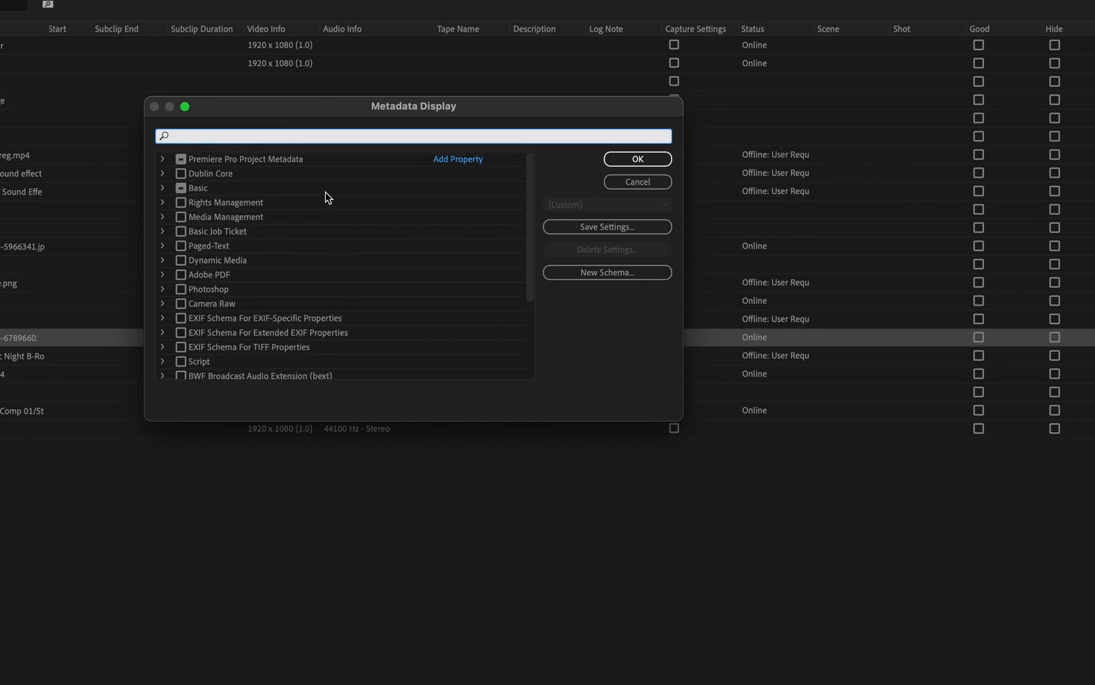
pyautogui.click(162, 159)
pyautogui.scroll(-8, 302, 205)
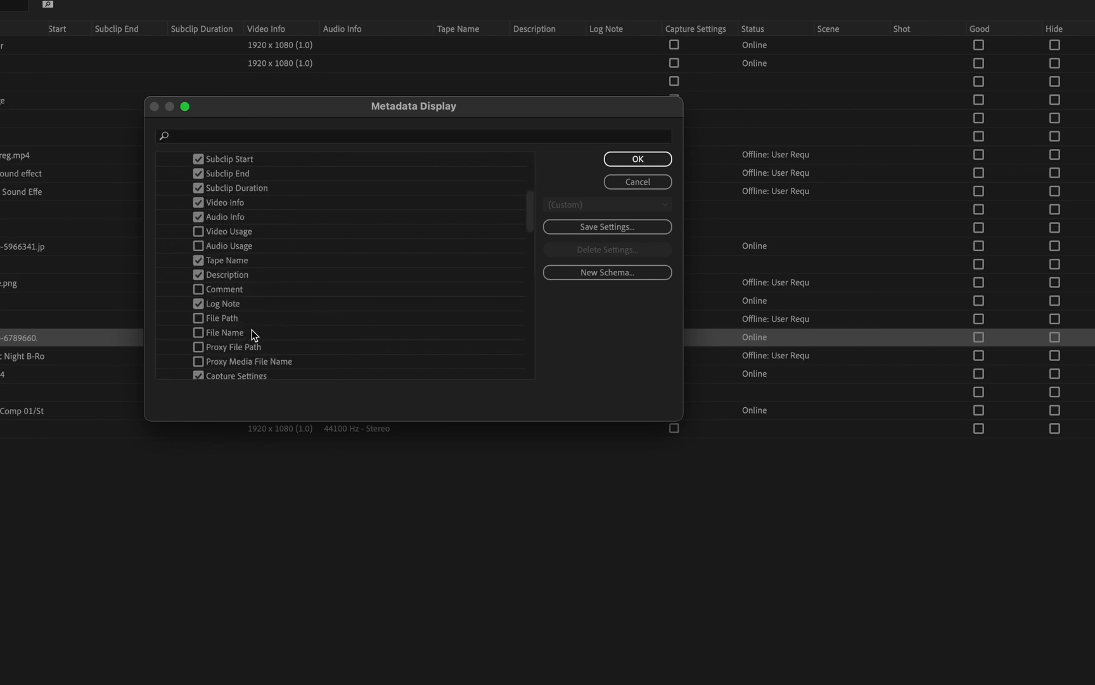
pyautogui.scroll(-4, 252, 330)
pyautogui.scroll(-3, 252, 330)
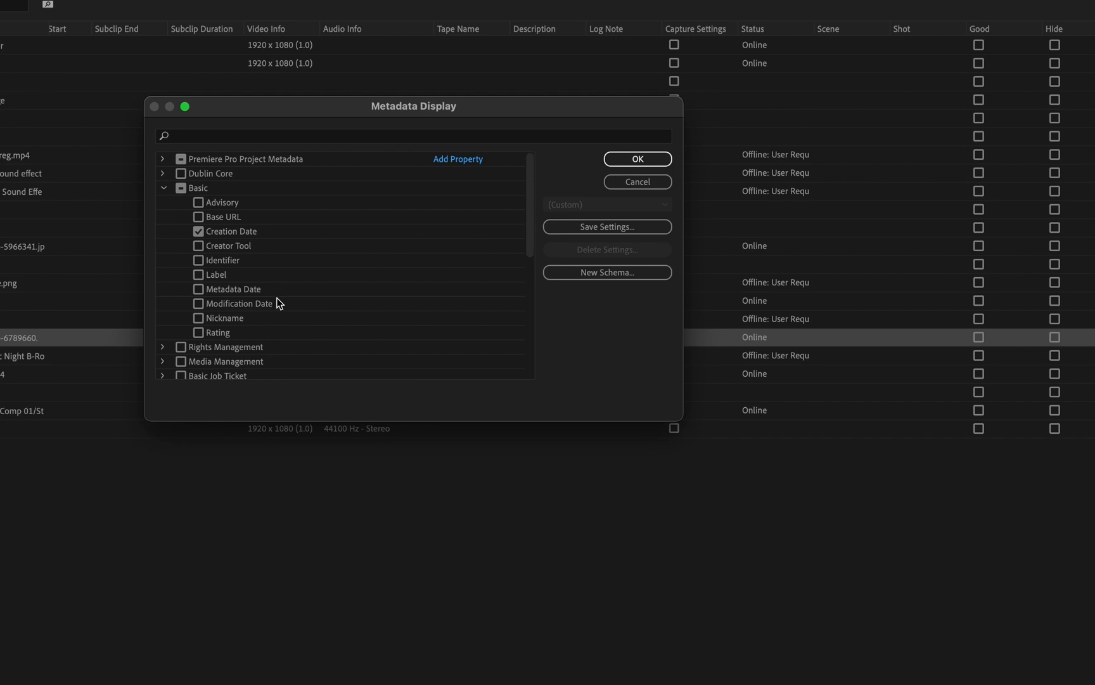
# Collapse the Basic group, examine the Adobe PDF metadata properties and leave the Metadata Display settings without changes
pyautogui.click(163, 188)
pyautogui.click(162, 274)
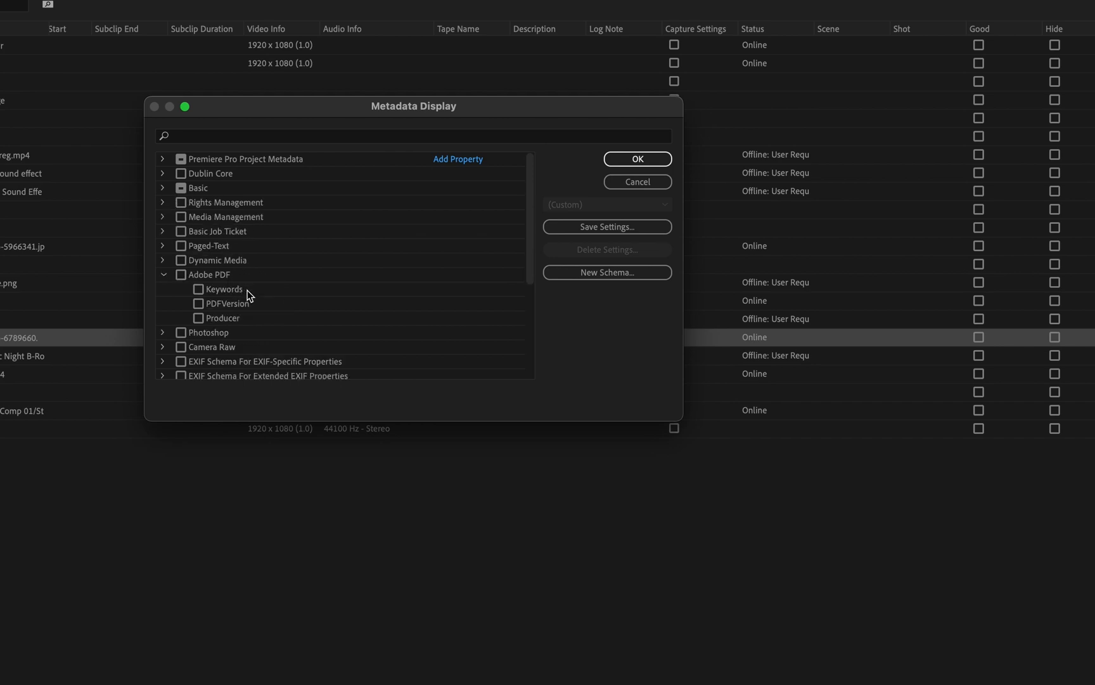
pyautogui.click(173, 274)
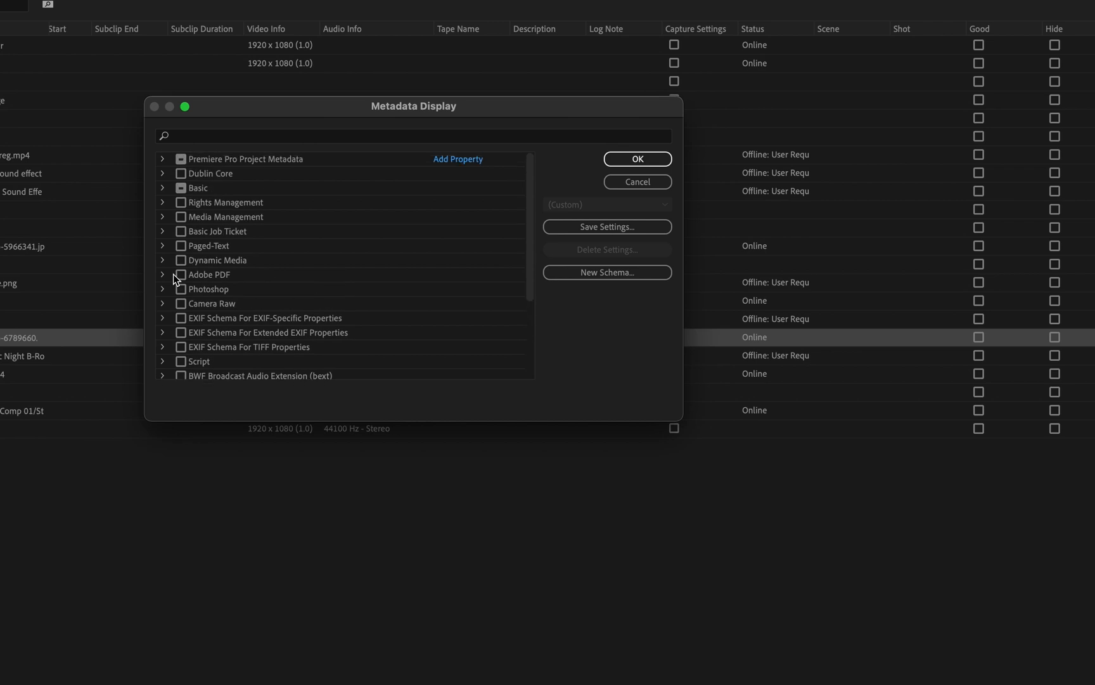
pyautogui.click(609, 181)
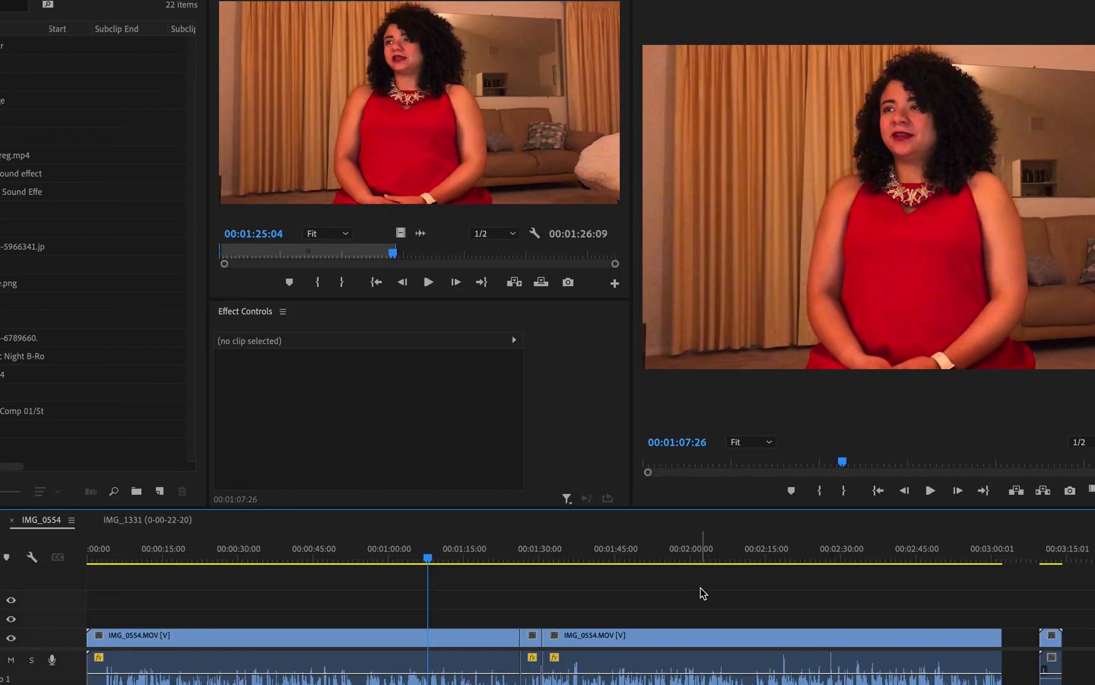
# Open the Export Settings for sequence IMG_0554, examine the video bitrate settings and leave without exporting
pyautogui.press('super+m')
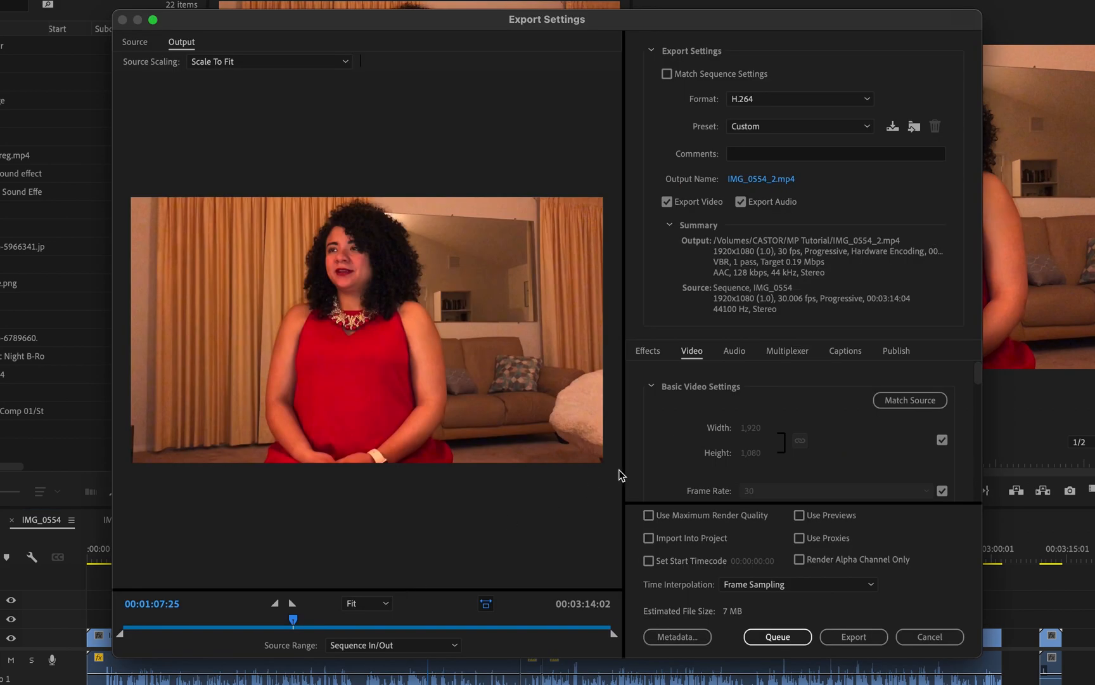
pyautogui.scroll(-5, 705, 458)
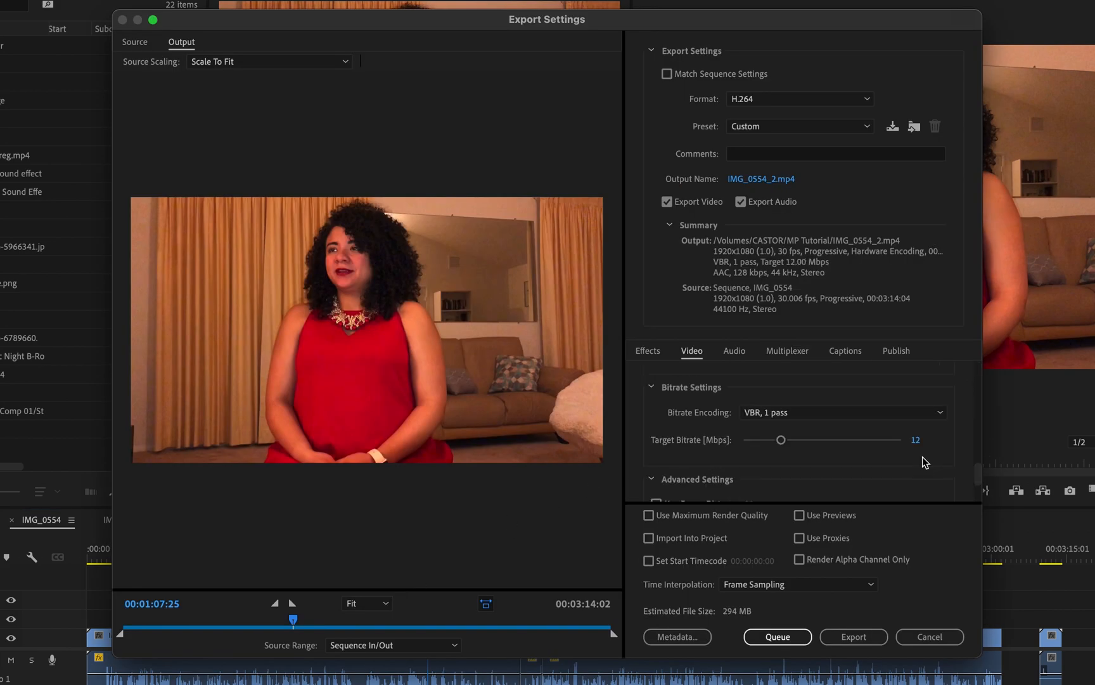
pyautogui.click(945, 636)
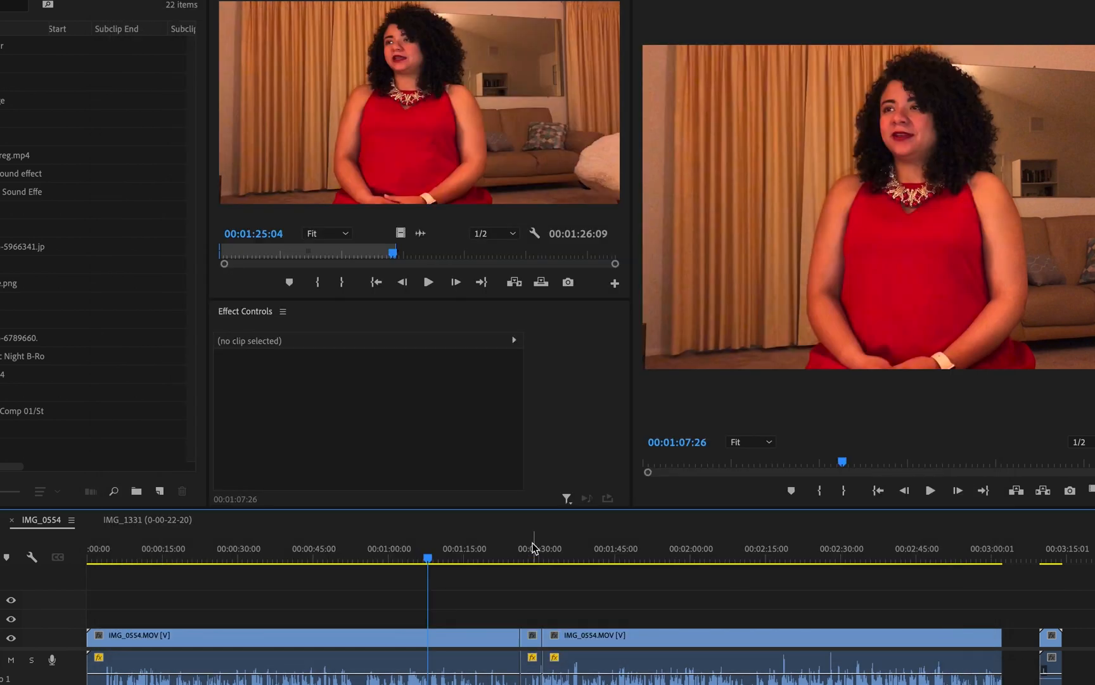
# Move the IMG_0554 timeline playhead to 00:00:48:00 and step back one frame
pyautogui.click(484, 557)
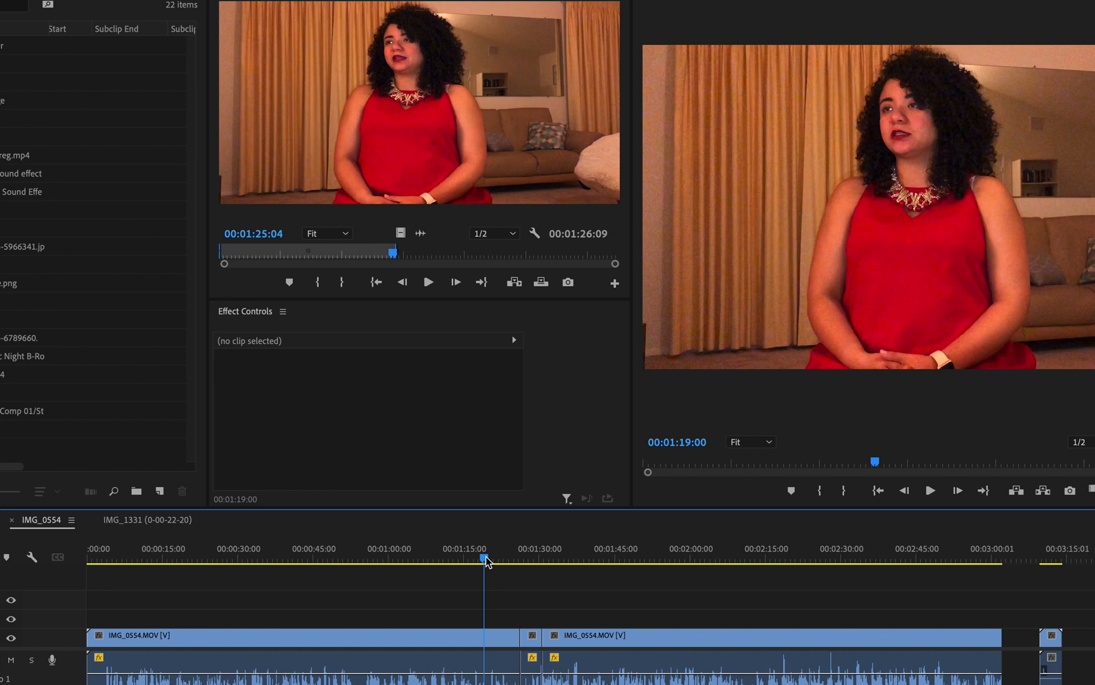
pyautogui.click(328, 557)
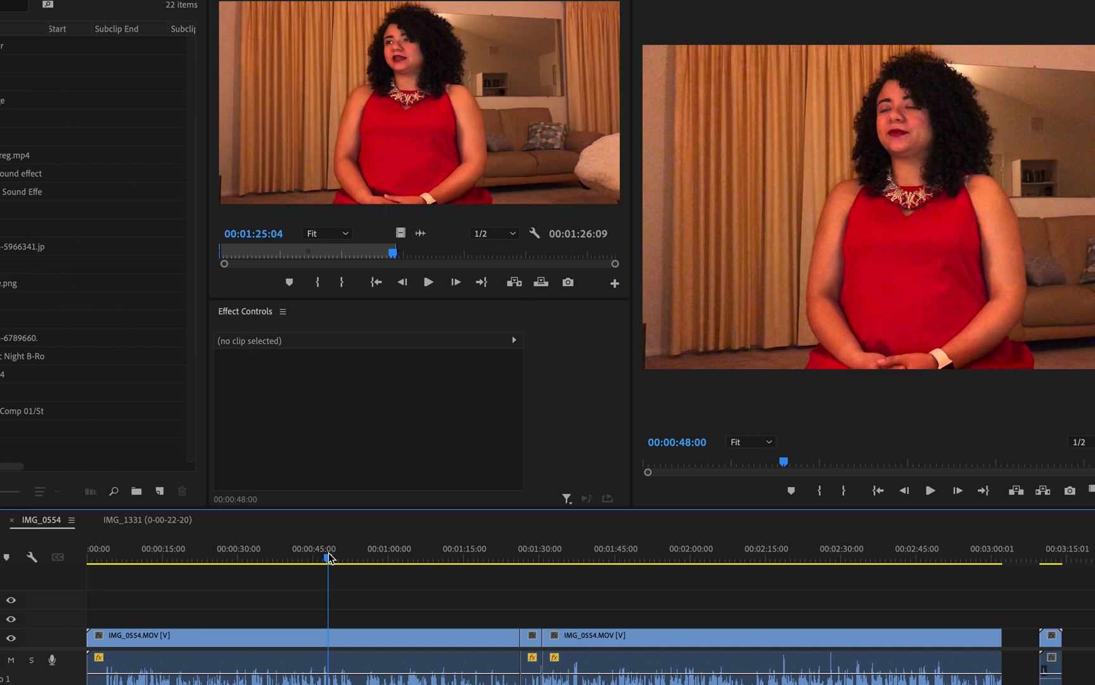
pyautogui.press('Left')
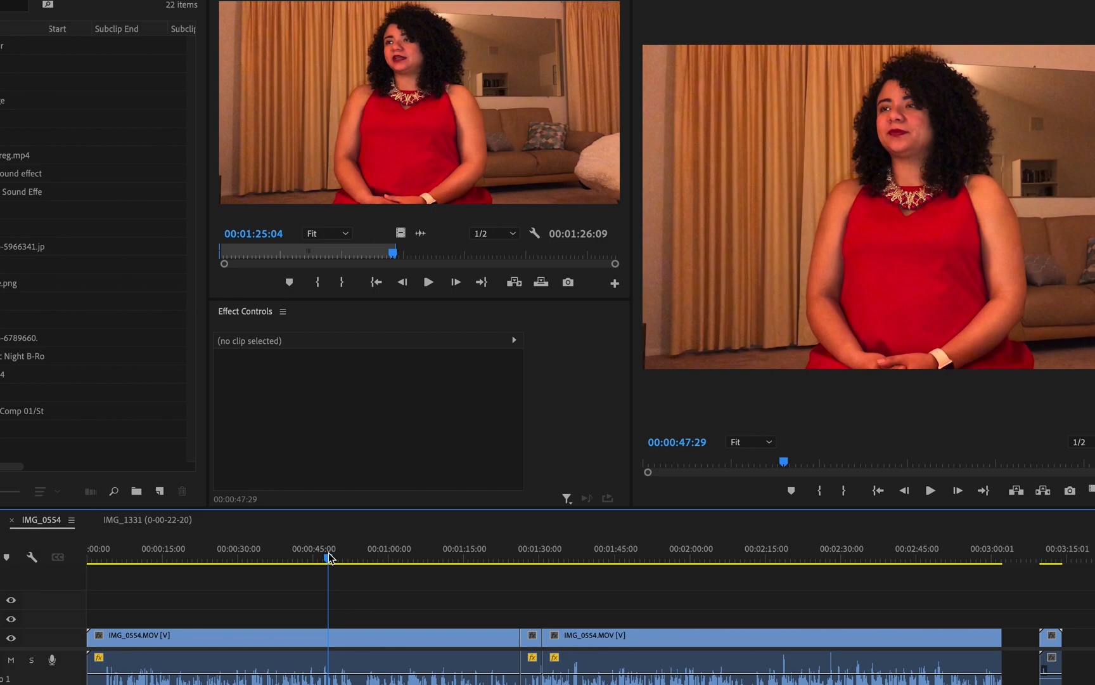
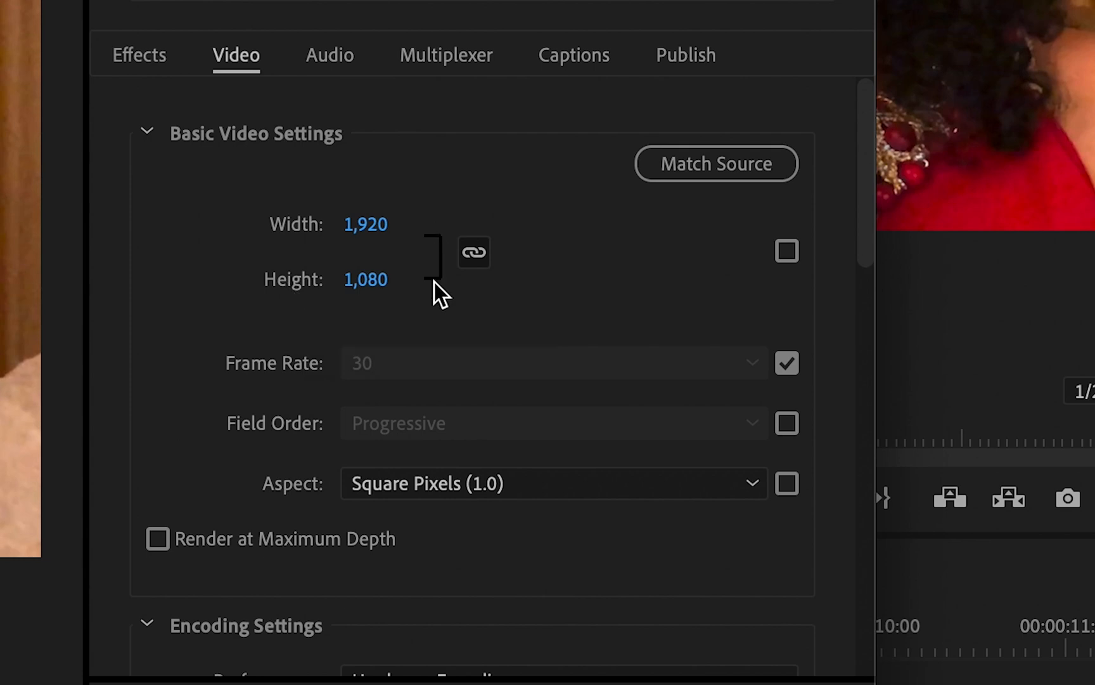
# Examine the frame rate and pixel aspect options in the Basic Video Settings, keeping the frame rate matched to the source
pyautogui.click(784, 366)
pyautogui.click(745, 367)
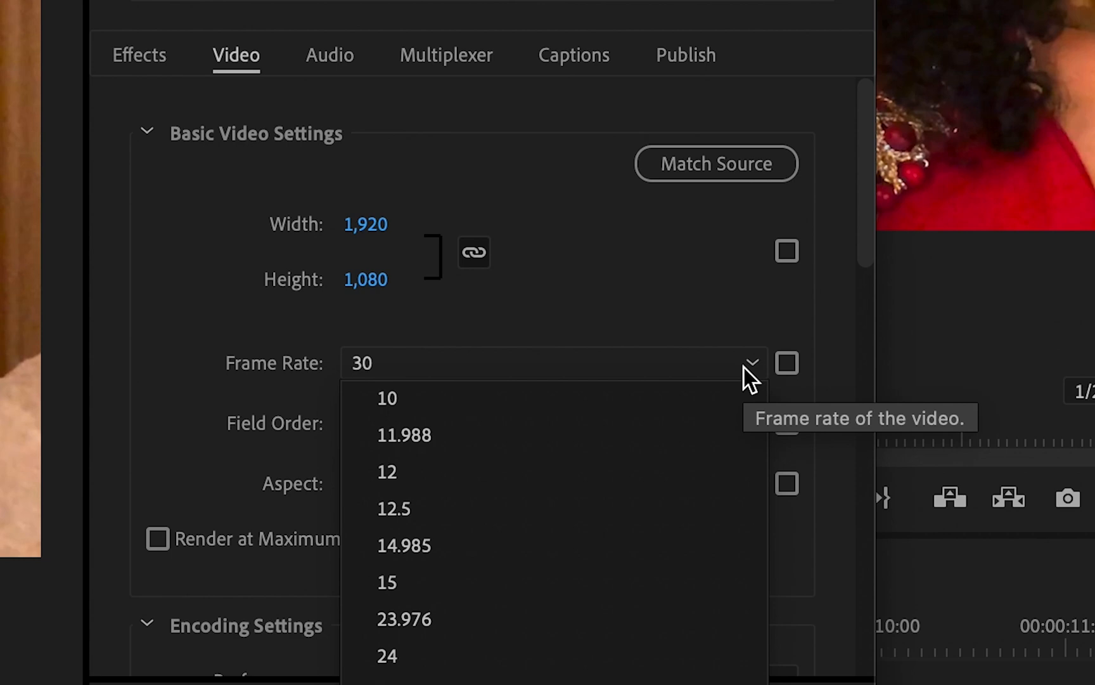
pyautogui.click(744, 367)
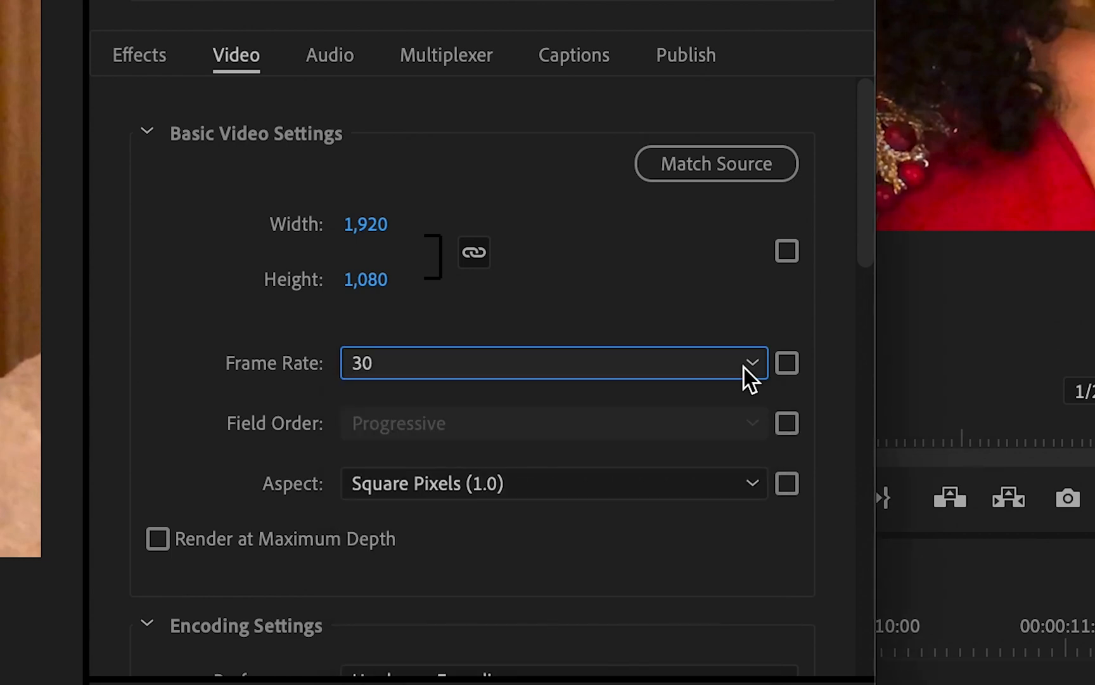
pyautogui.click(789, 366)
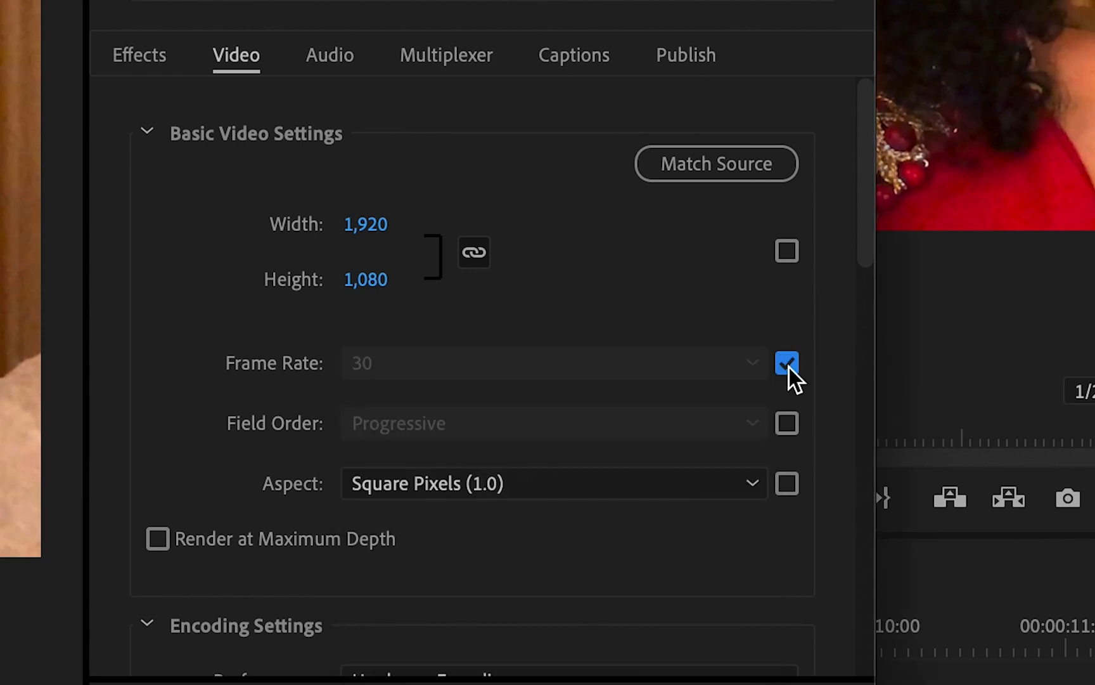
pyautogui.scroll(-1, 780, 393)
pyautogui.click(750, 429)
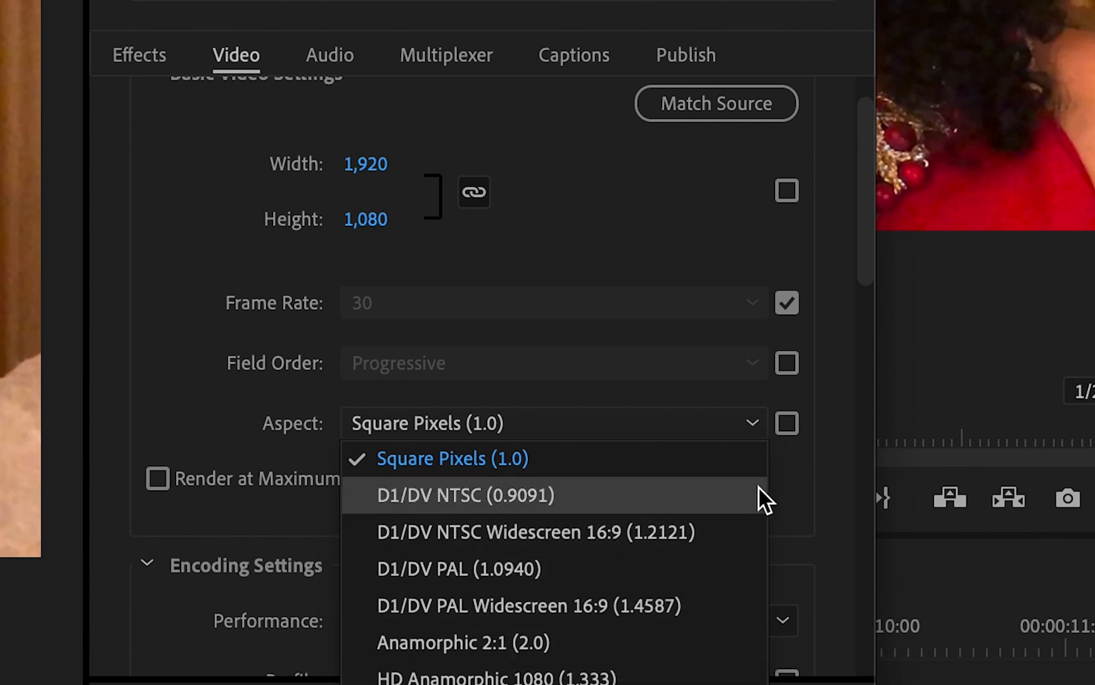
pyautogui.click(777, 459)
# Enable Render at Maximum Depth and set the encoding performance to Software Encoding
pyautogui.scroll(-3, 777, 459)
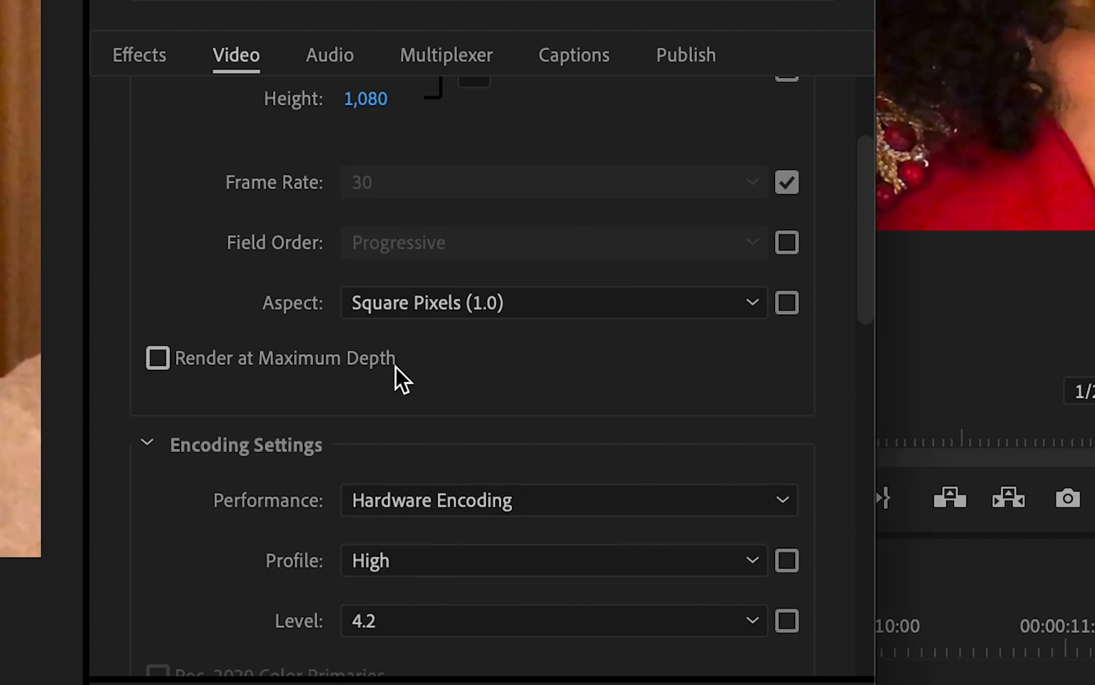
pyautogui.click(396, 367)
pyautogui.moveTo(866, 317); pyautogui.dragTo(874, 409)
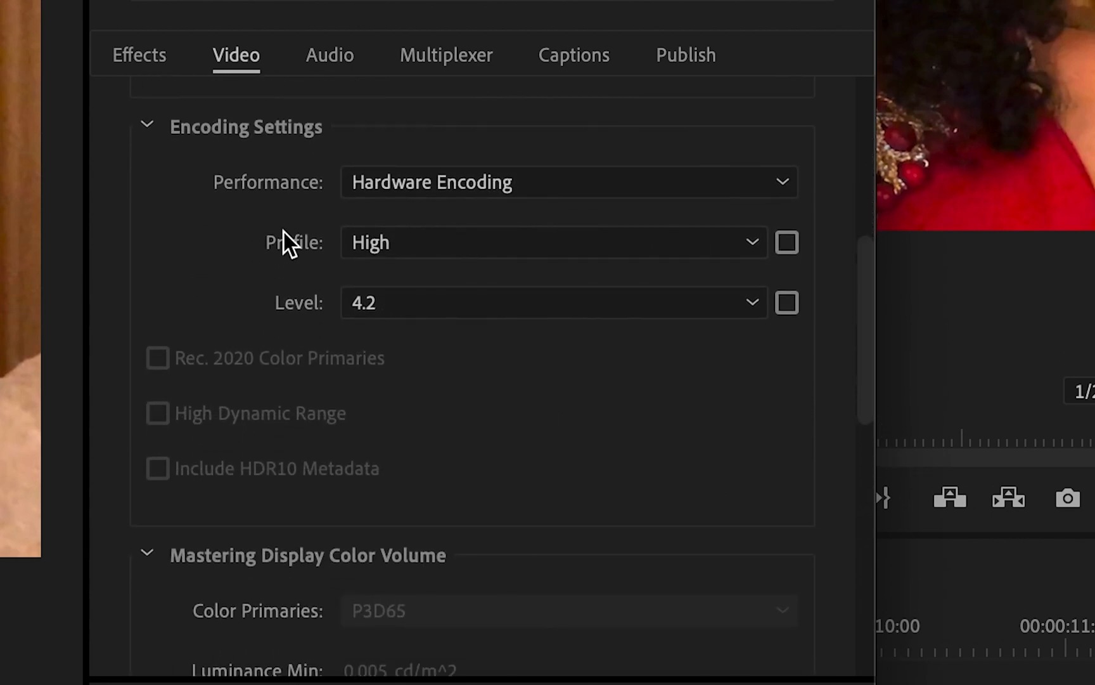
pyautogui.click(581, 190)
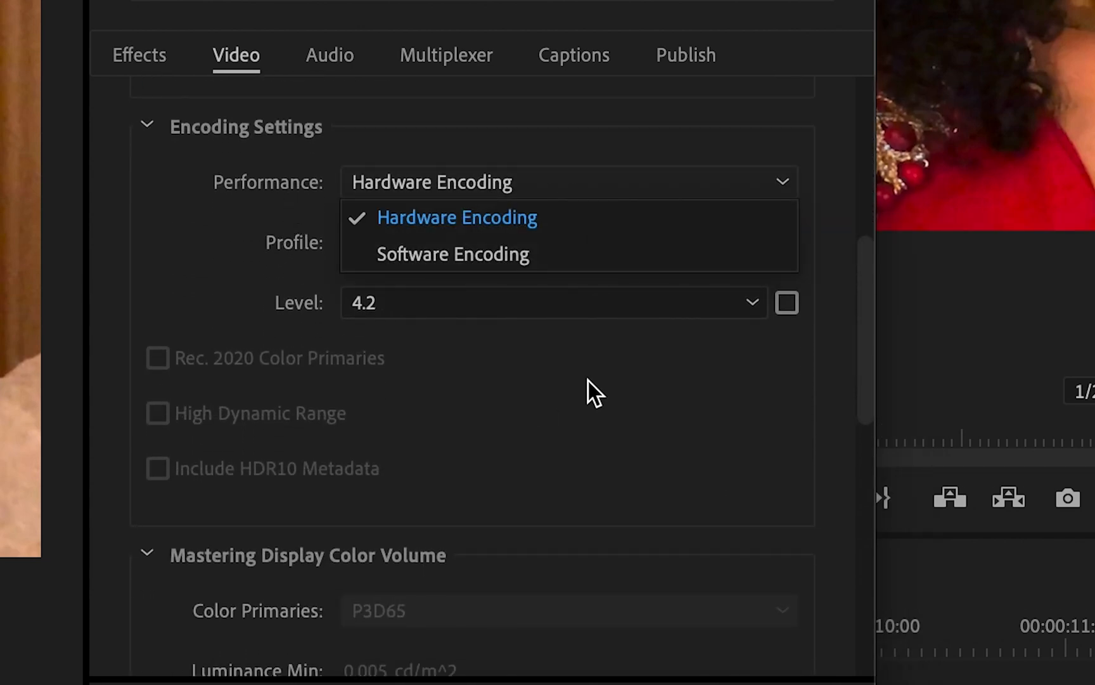
pyautogui.click(791, 195)
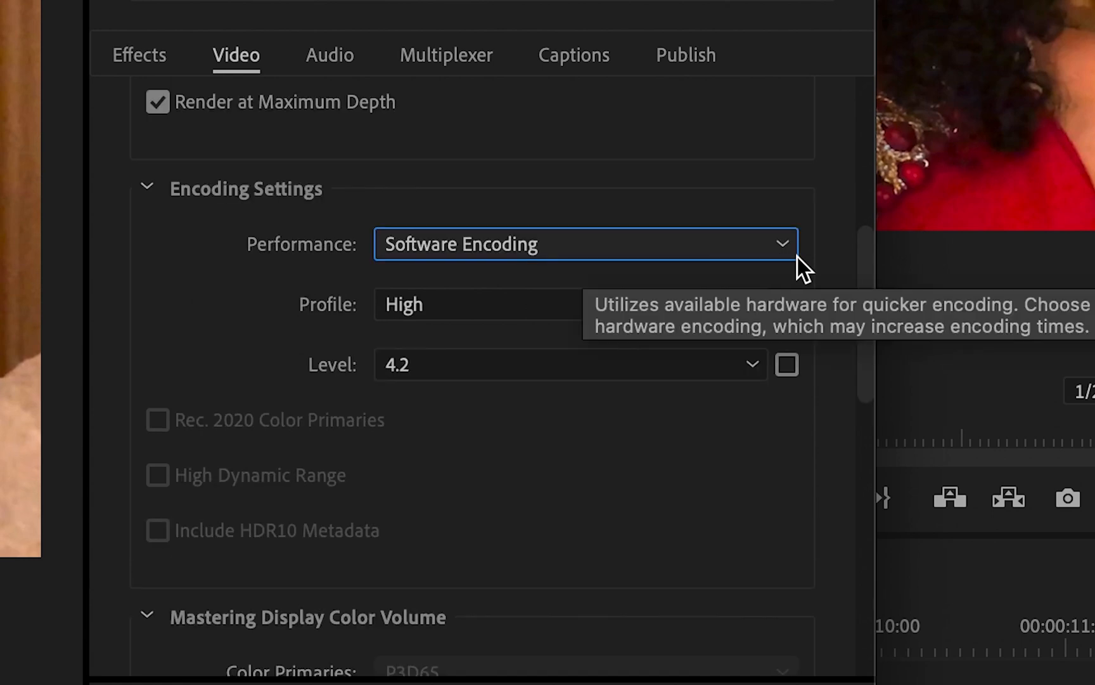
# Try CBR as the bitrate encoding for the video export
pyautogui.scroll(-3, 802, 258)
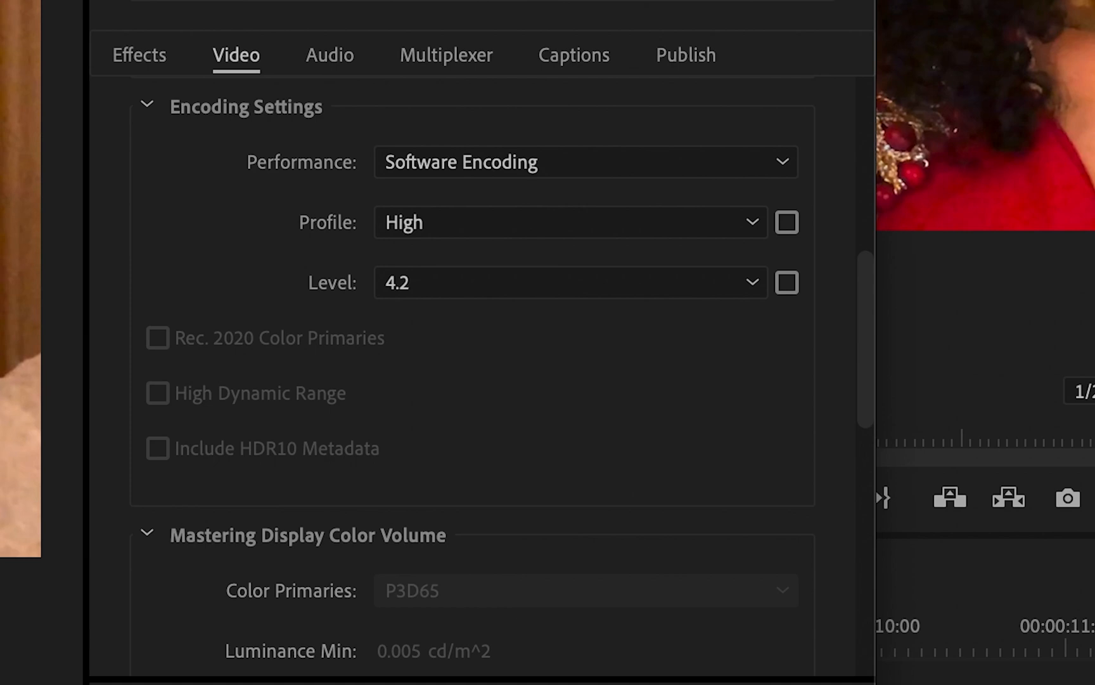
pyautogui.scroll(-10, 442, 189)
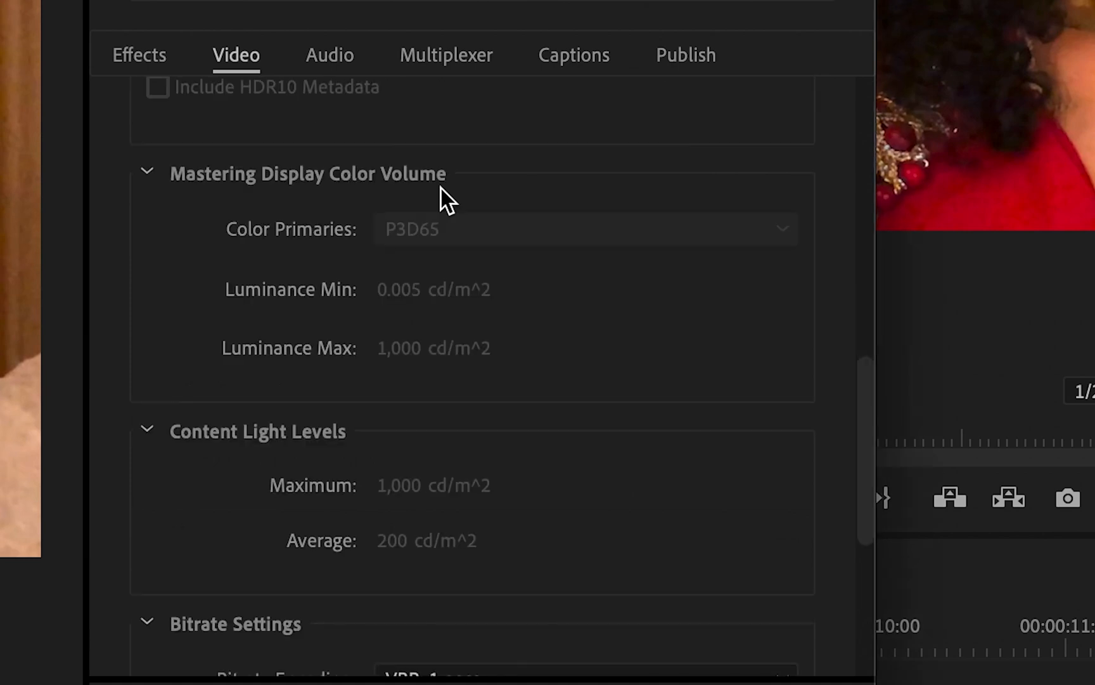
pyautogui.scroll(-2, 441, 188)
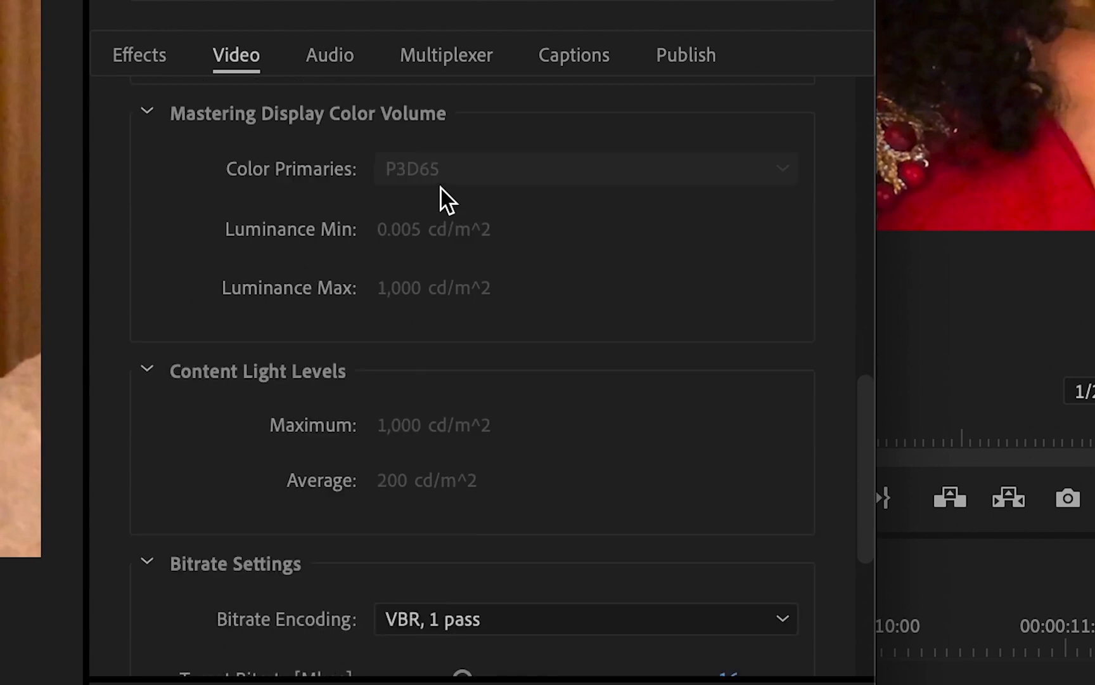
pyautogui.scroll(-6, 441, 189)
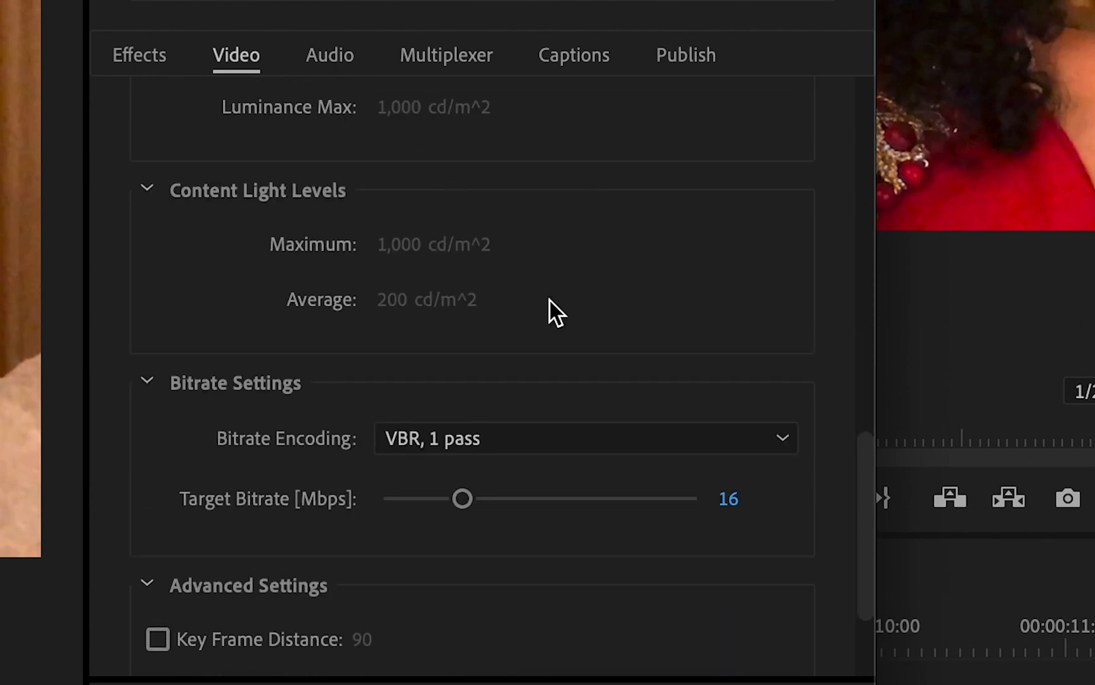
pyautogui.scroll(-4, 550, 311)
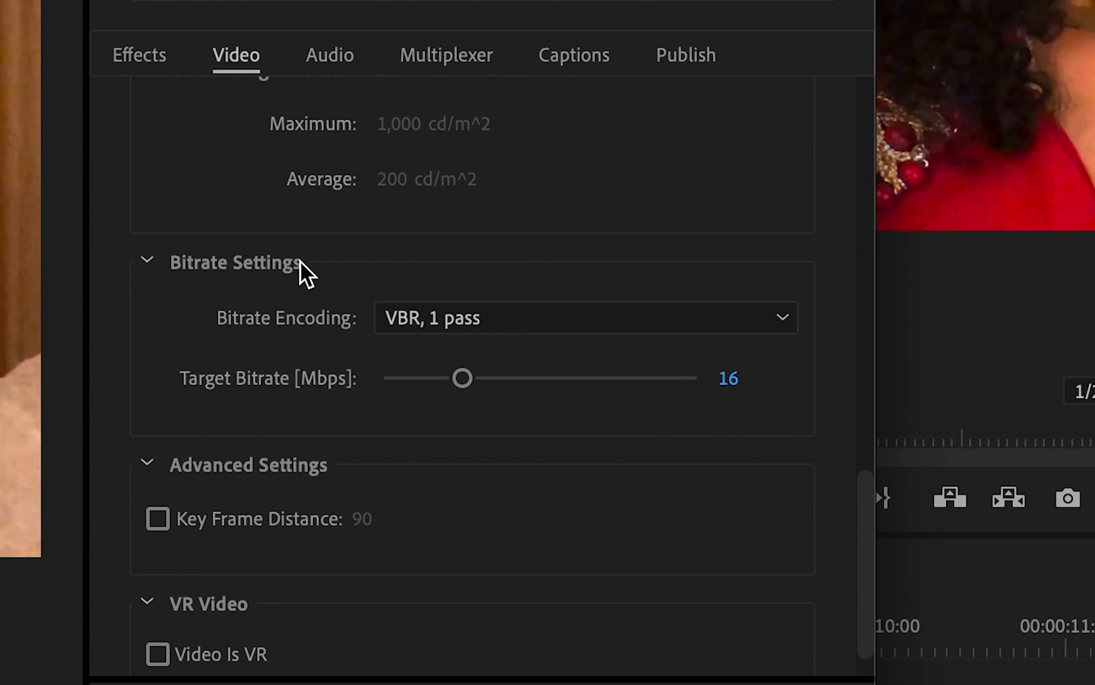
pyautogui.click(580, 319)
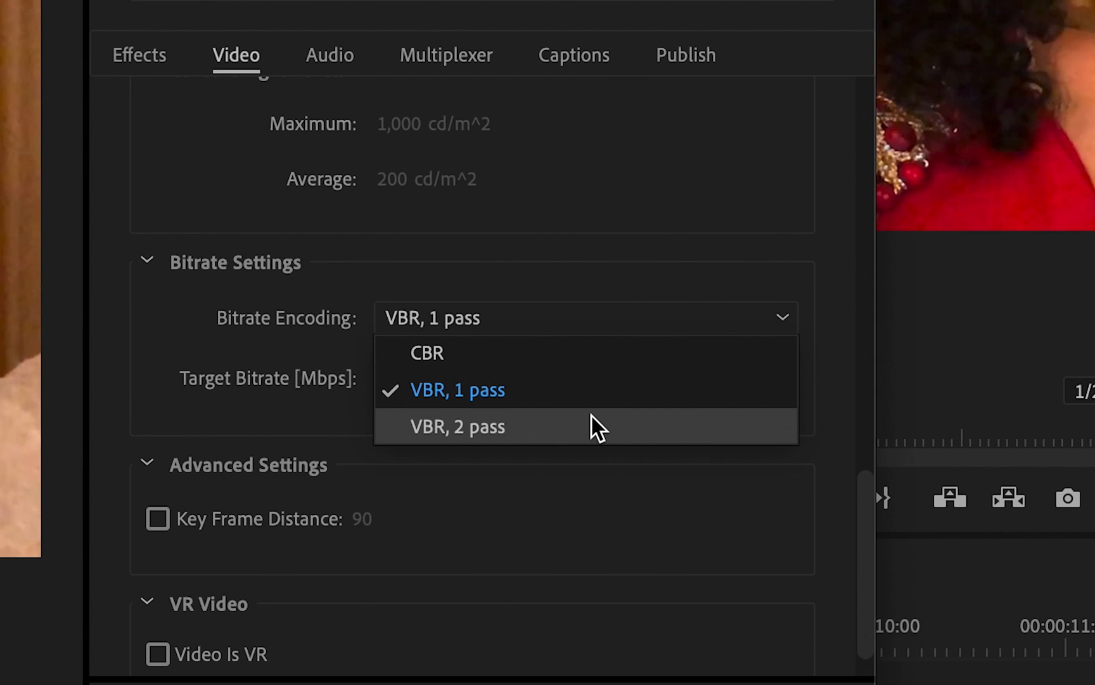
pyautogui.click(612, 359)
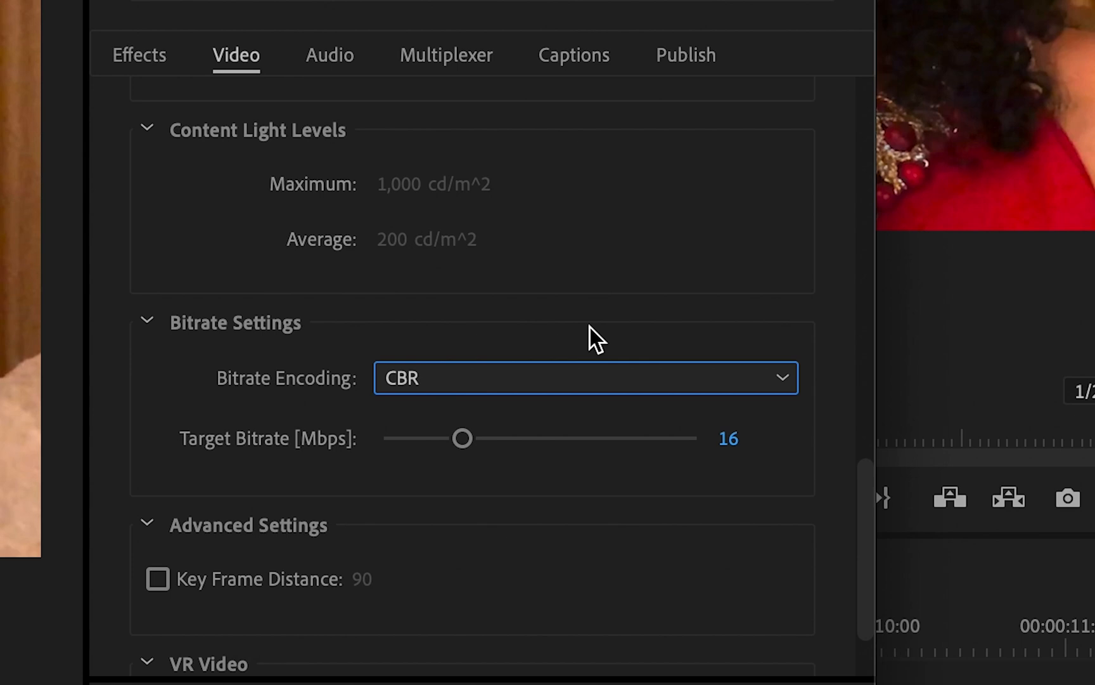
# Set the bitrate encoding to VBR, 2 pass
pyautogui.click(586, 377)
pyautogui.click(580, 442)
pyautogui.scroll(-1, 579, 439)
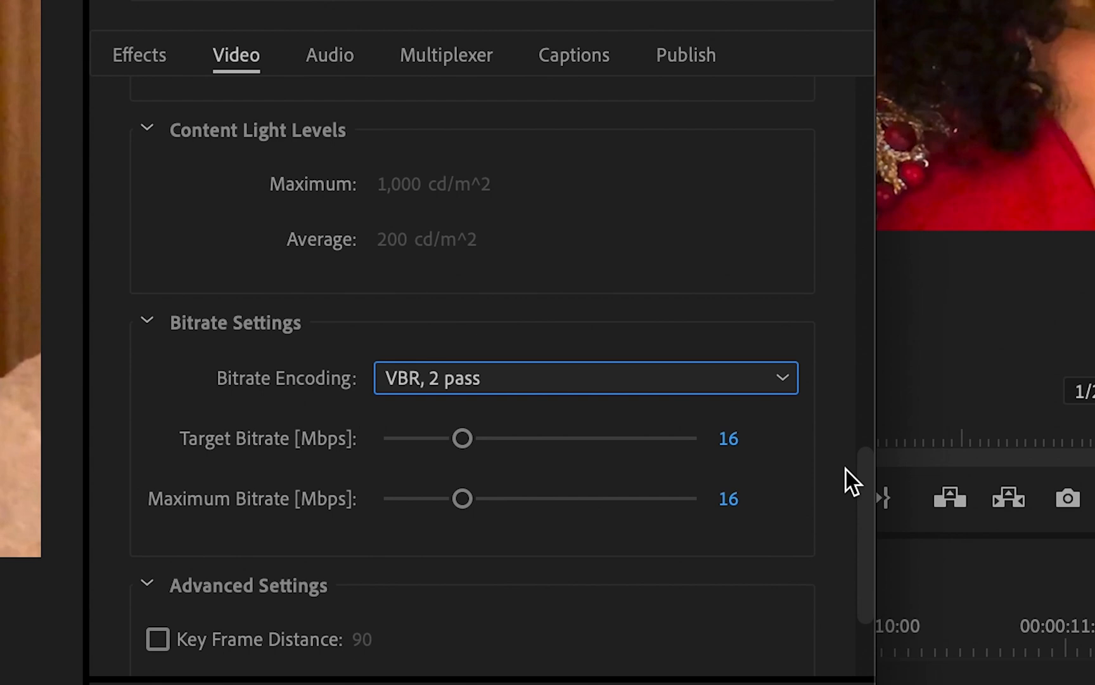
# Set the target bitrate of the export to 10 Mbps
pyautogui.scroll(-2, 845, 469)
pyautogui.moveTo(461, 320); pyautogui.dragTo(438, 325)
pyautogui.click(739, 317)
pyautogui.write('10')
pyautogui.press('Return')
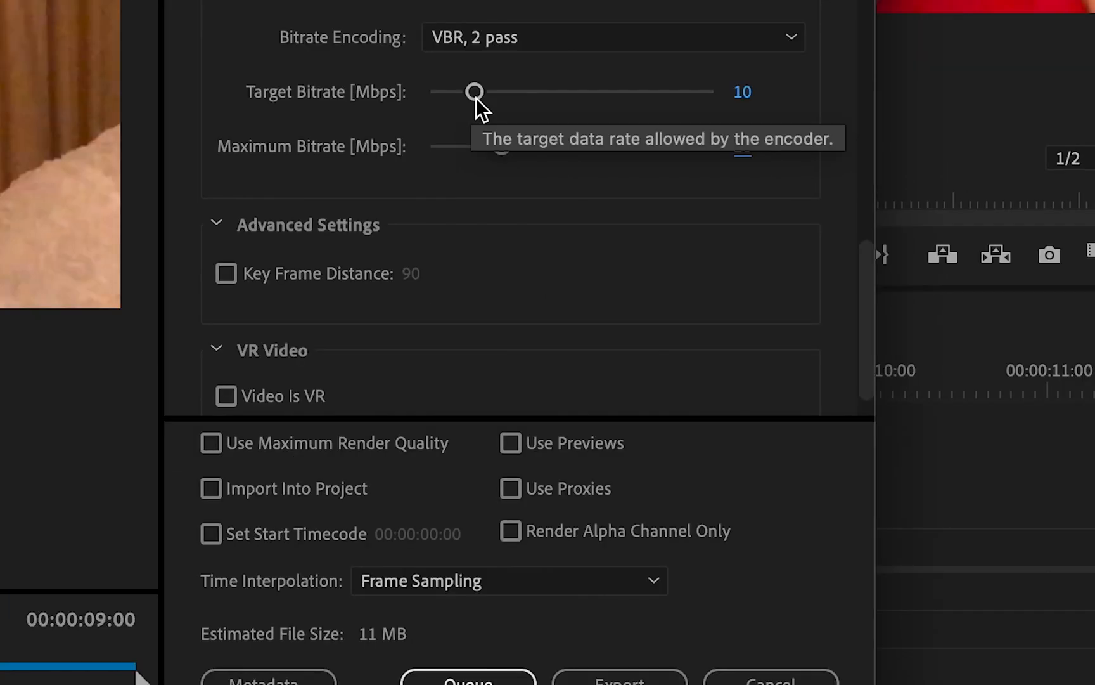
# Try target bitrates of 4.69 and 16.59 Mbps to compare the estimated file size, and restore 10 Mbps
pyautogui.moveTo(473, 97); pyautogui.dragTo(449, 102)
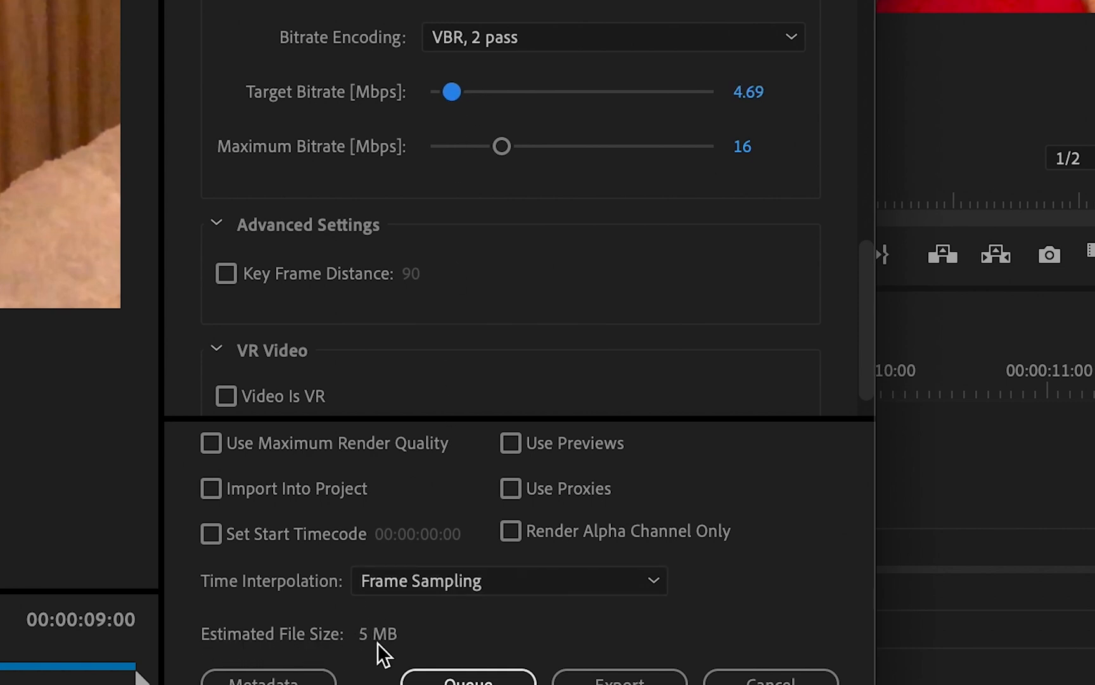
pyautogui.click(506, 92)
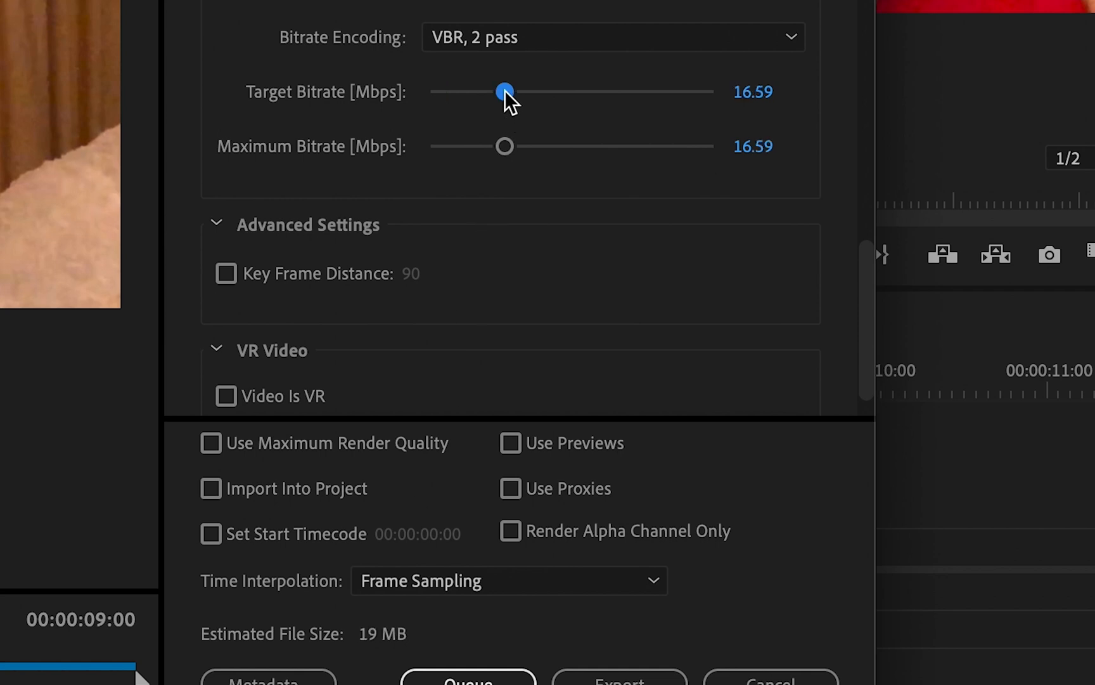
pyautogui.click(476, 91)
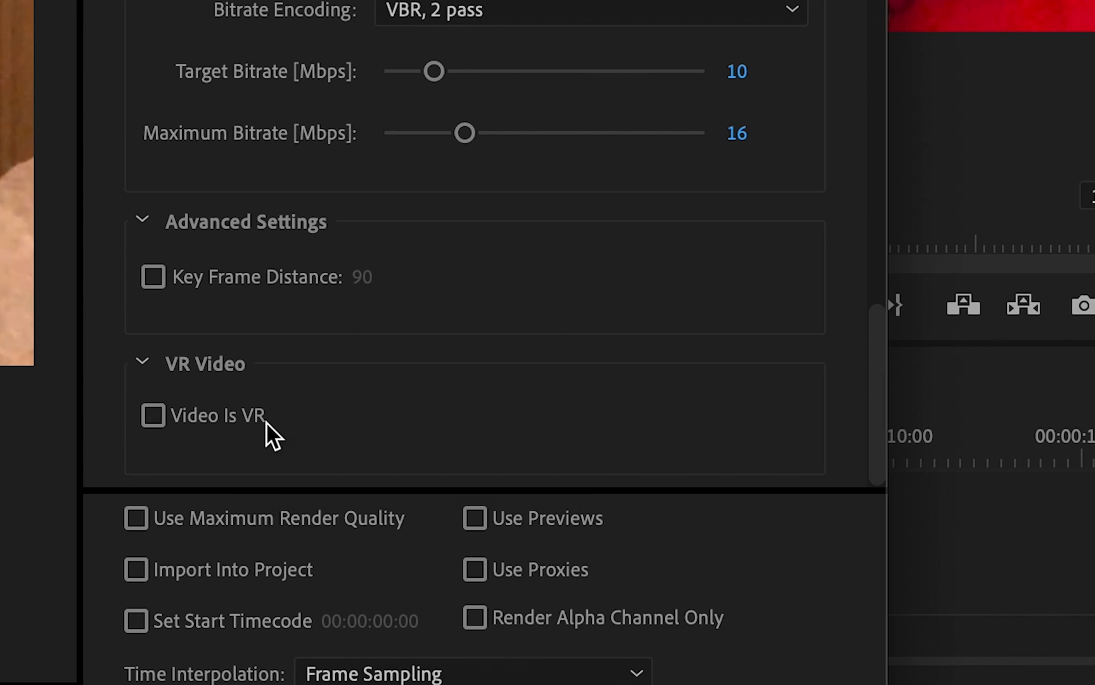
# Review the export effects, enable Lumetri Look / LUT and apply the SL BLUE MOON look
pyautogui.click(199, 121)
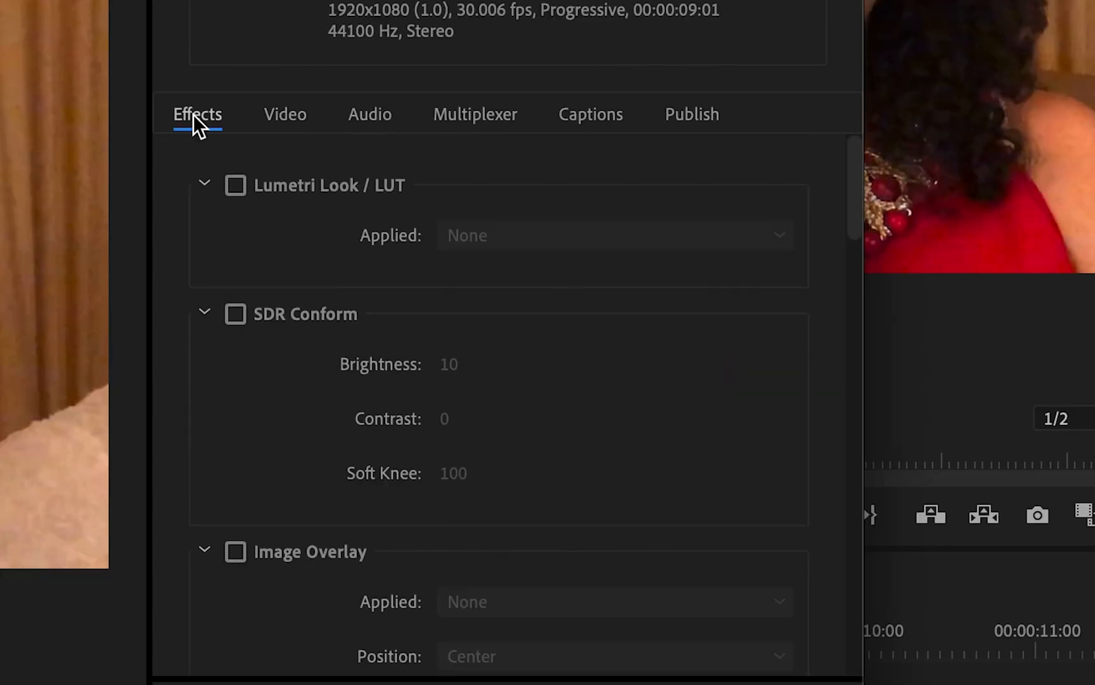
pyautogui.scroll(-14, 356, 224)
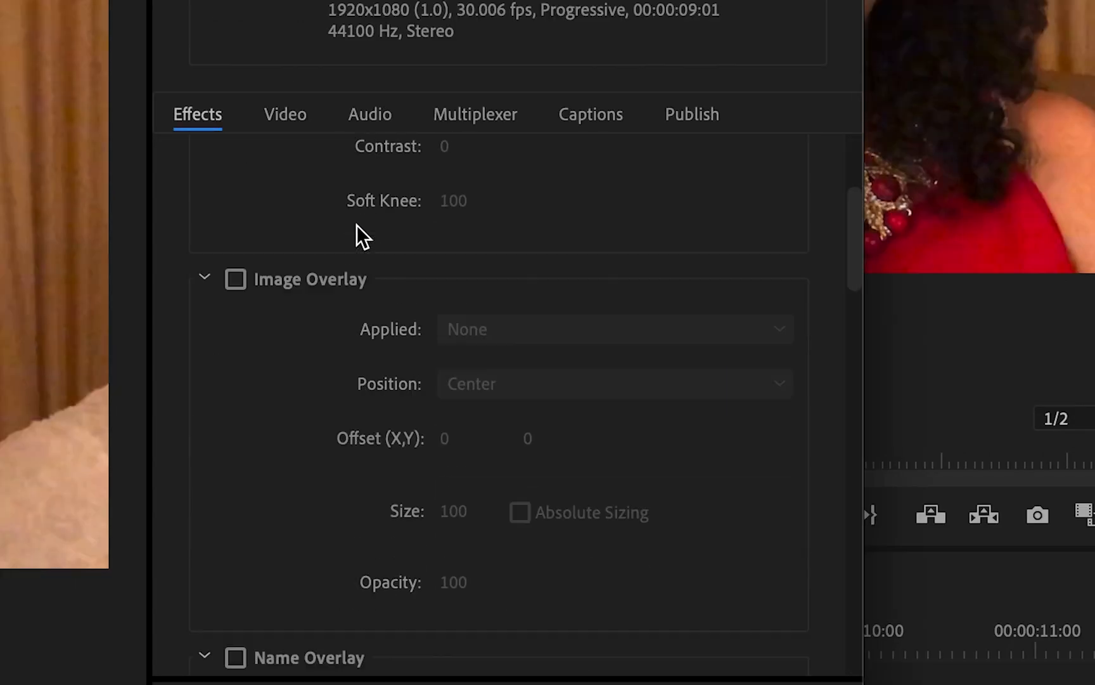
pyautogui.scroll(15, 356, 224)
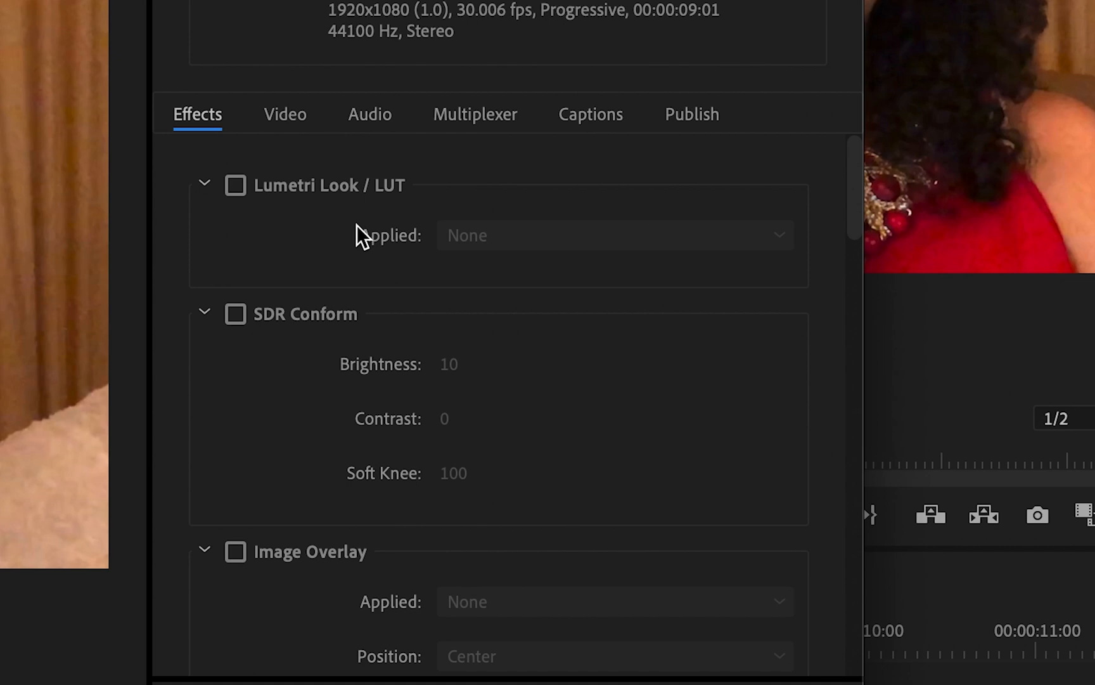
pyautogui.click(351, 187)
pyautogui.click(609, 235)
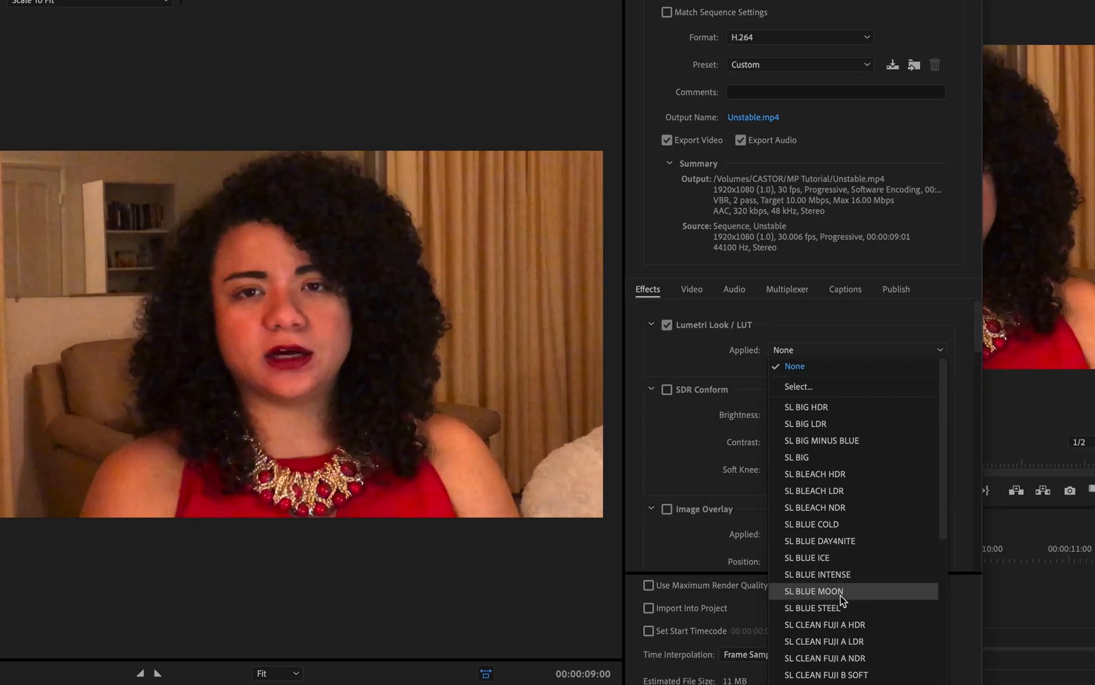
pyautogui.click(843, 592)
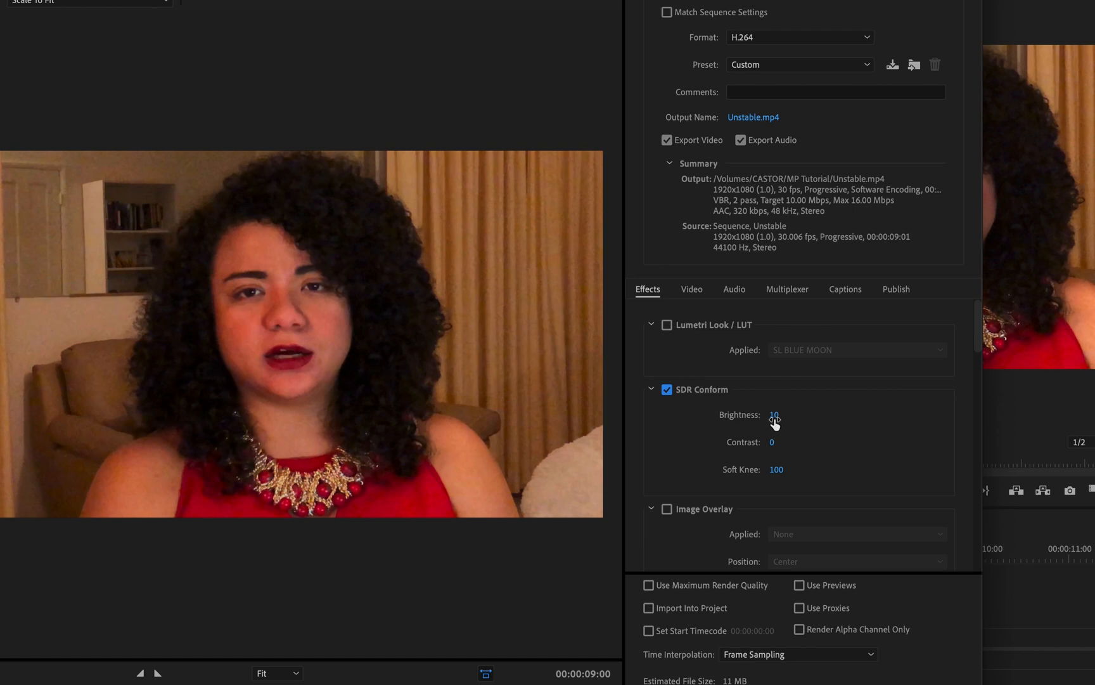
# Try a higher SDR Conform brightness before switching that effect off, and enable Image Overlay with no image applied
pyautogui.moveTo(775, 419); pyautogui.dragTo(905, 427)
pyautogui.click(667, 372)
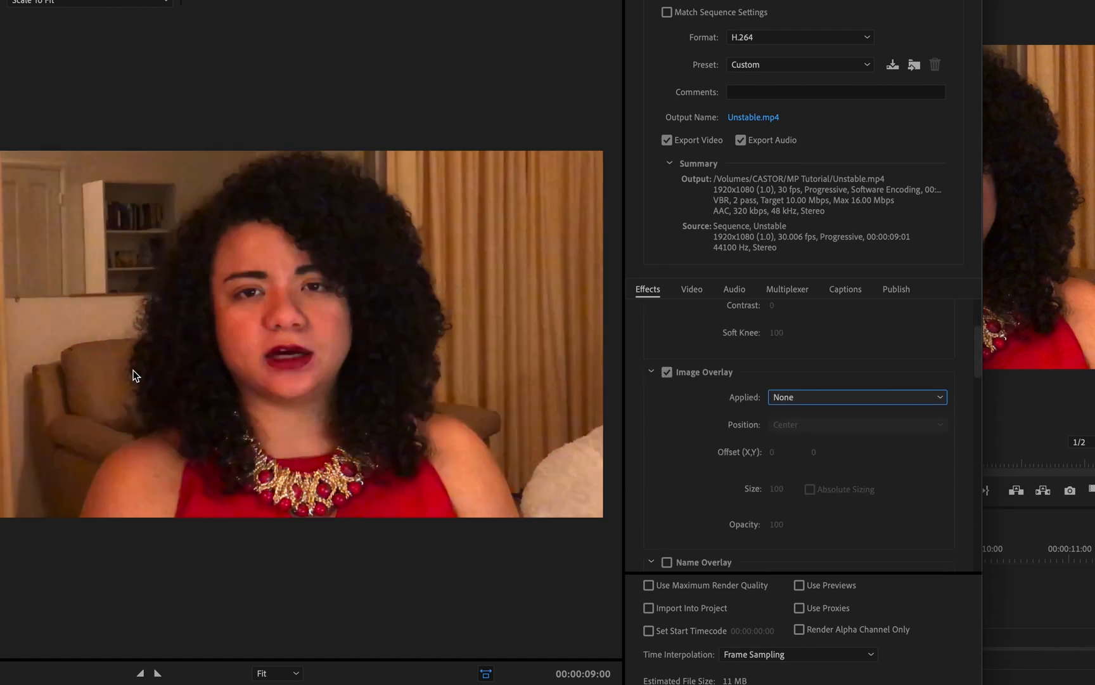
pyautogui.scroll(-1, 680, 448)
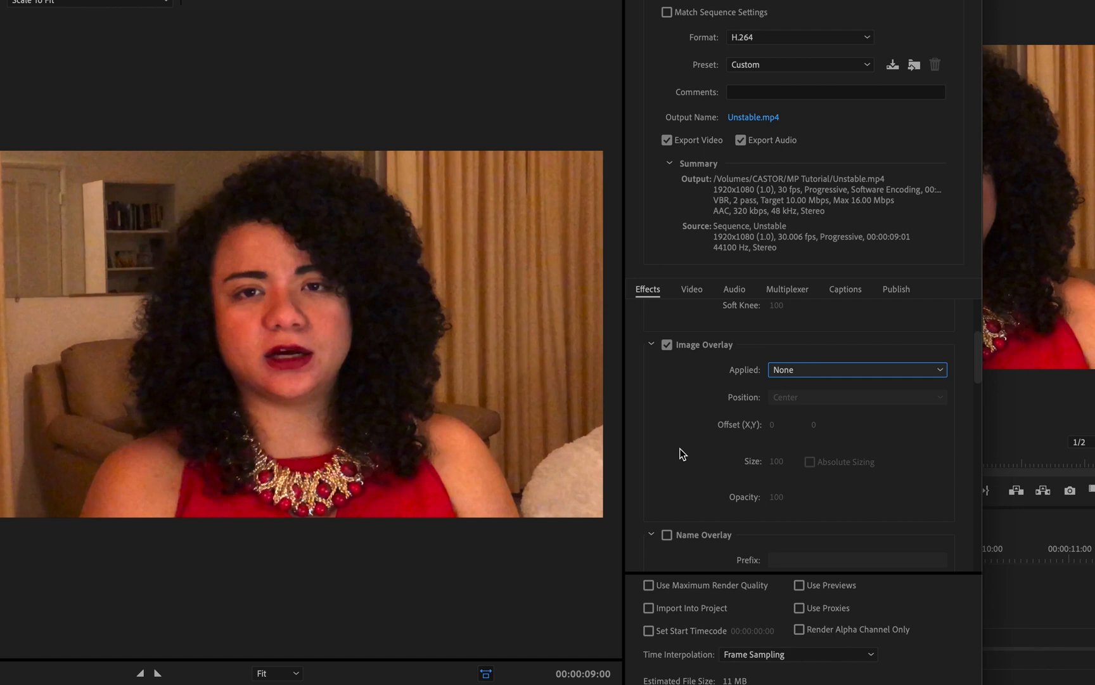
# Examine the remaining export effects: Name Overlay, Timecode Overlay, Time Tuner, Video Limiter and Loudness Normalization
pyautogui.scroll(-8, 680, 451)
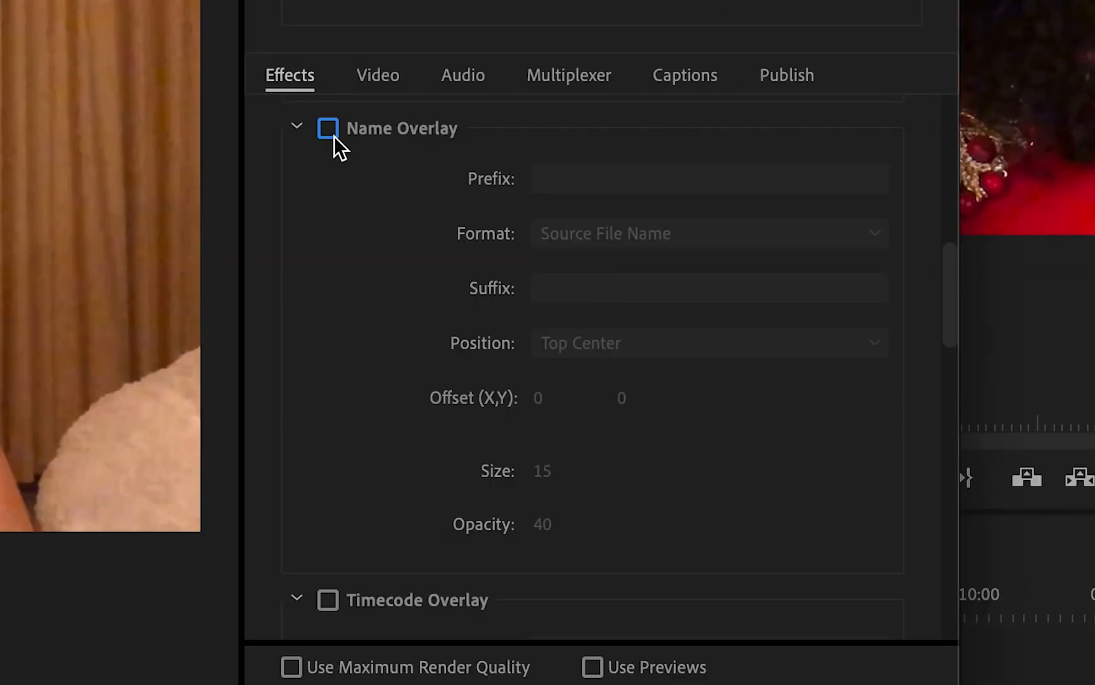
pyautogui.scroll(-5, 334, 135)
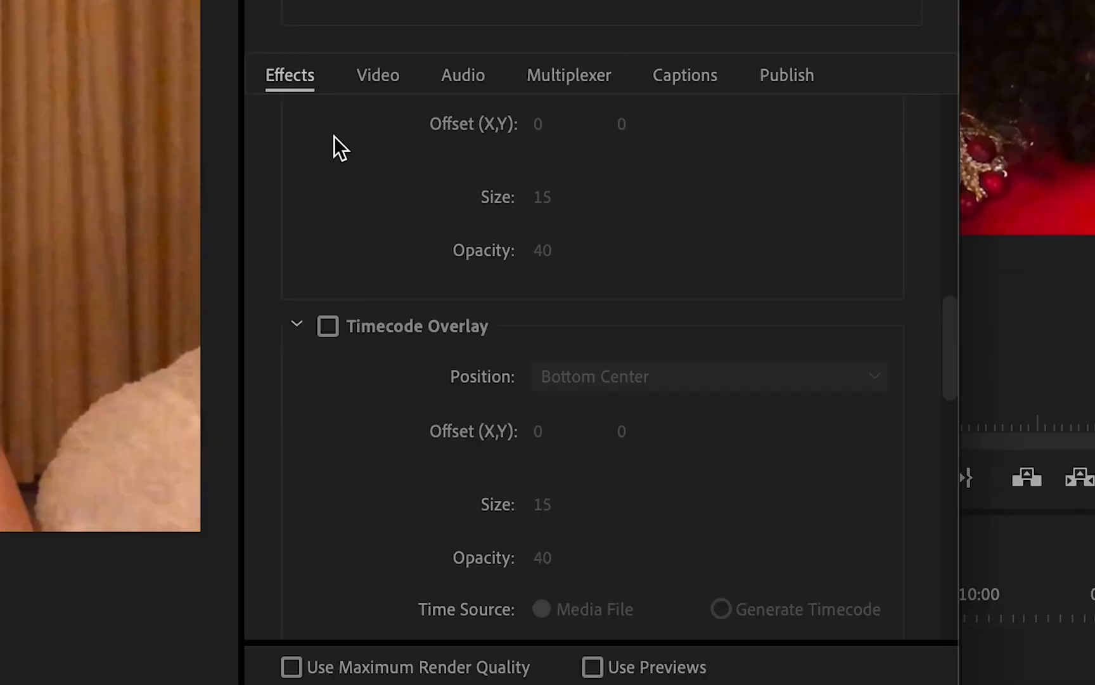
pyautogui.scroll(-2, 352, 225)
pyautogui.scroll(-4, 353, 243)
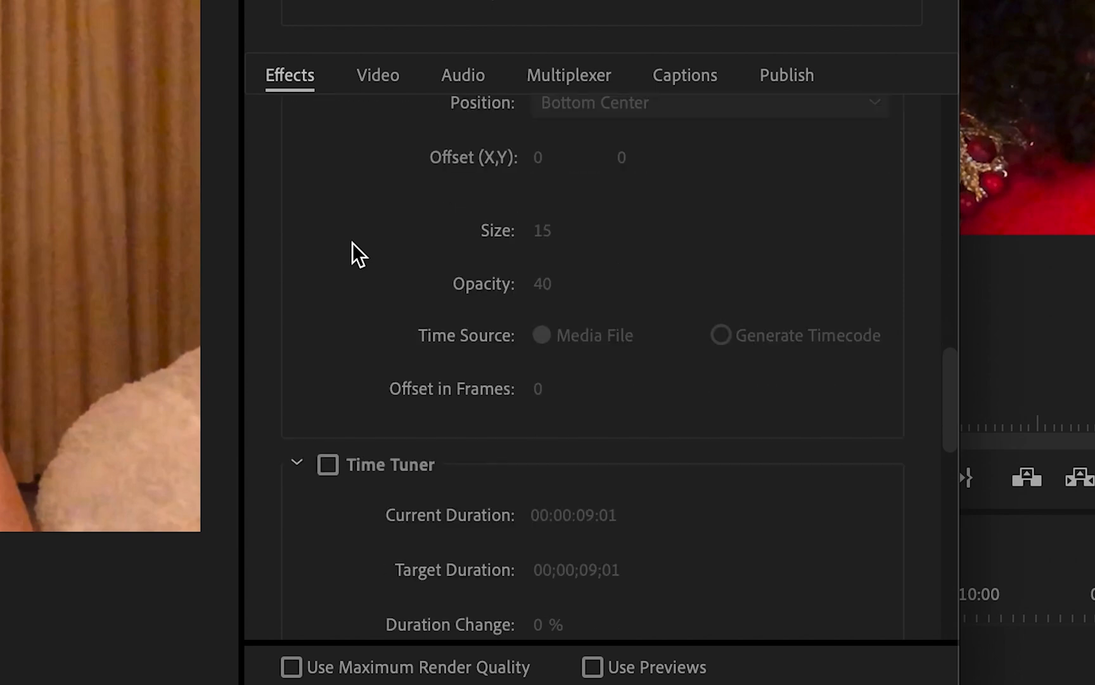
pyautogui.scroll(-10, 353, 243)
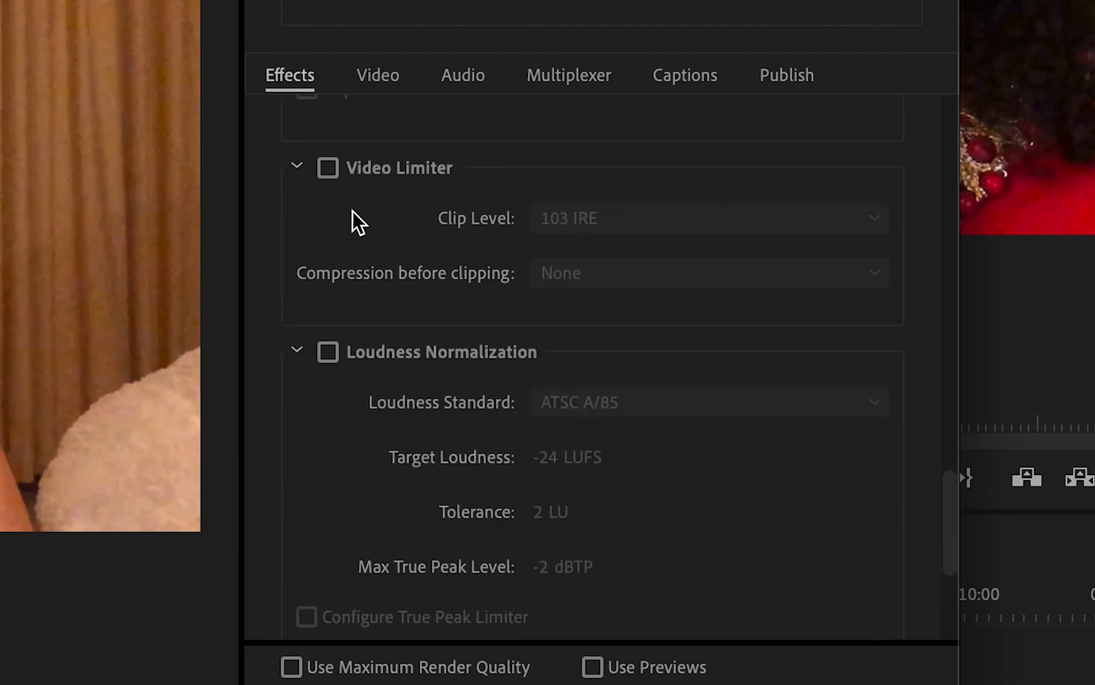
pyautogui.scroll(-1, 352, 211)
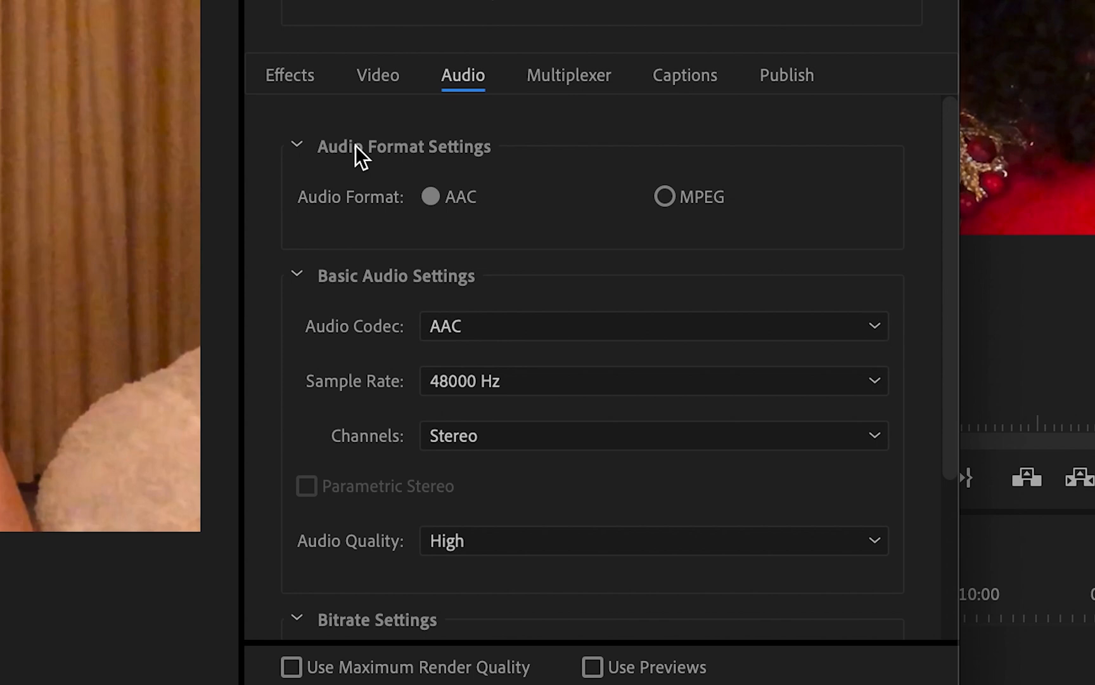
# Examine the audio export settings, including the sample rate choices, audio quality, bitrate and precedence
pyautogui.scroll(-1, 635, 253)
pyautogui.click(894, 326)
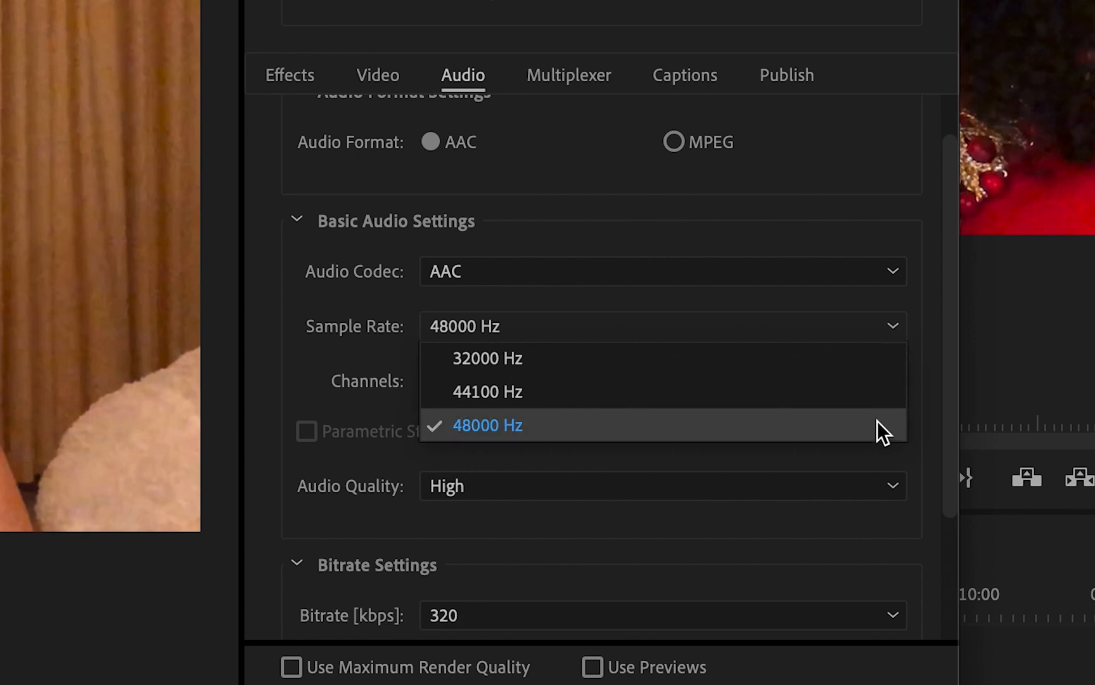
pyautogui.scroll(-3, 885, 457)
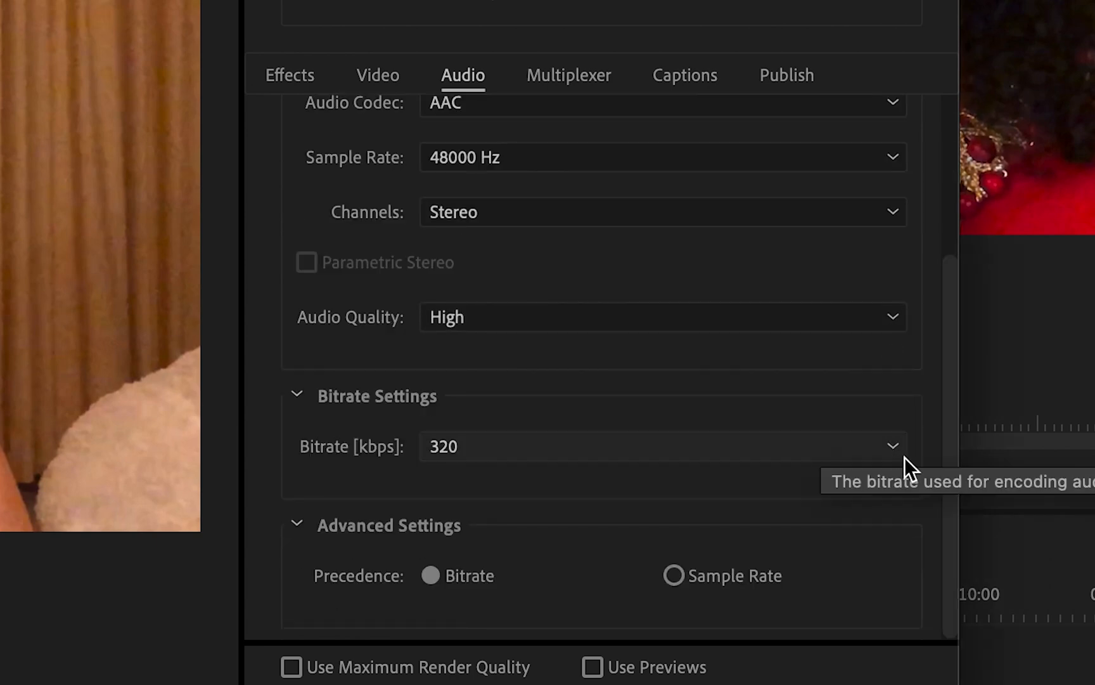
# Examine the Multiplexer and Captions settings and the YouTube options among the Publish settings
pyautogui.click(583, 77)
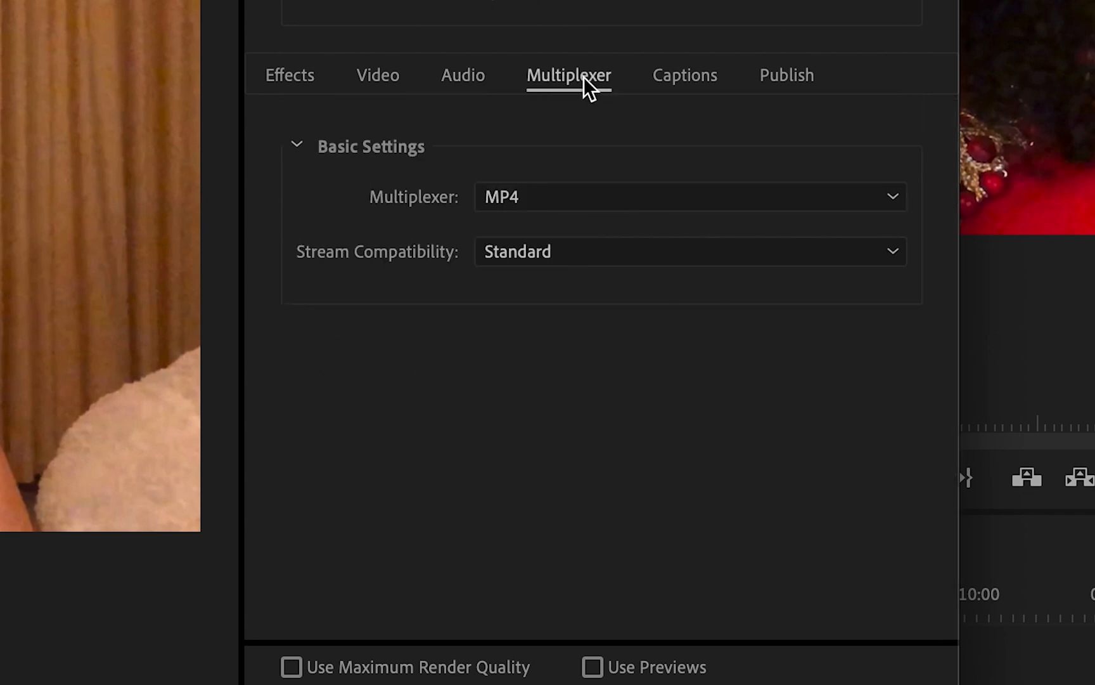
pyautogui.click(688, 76)
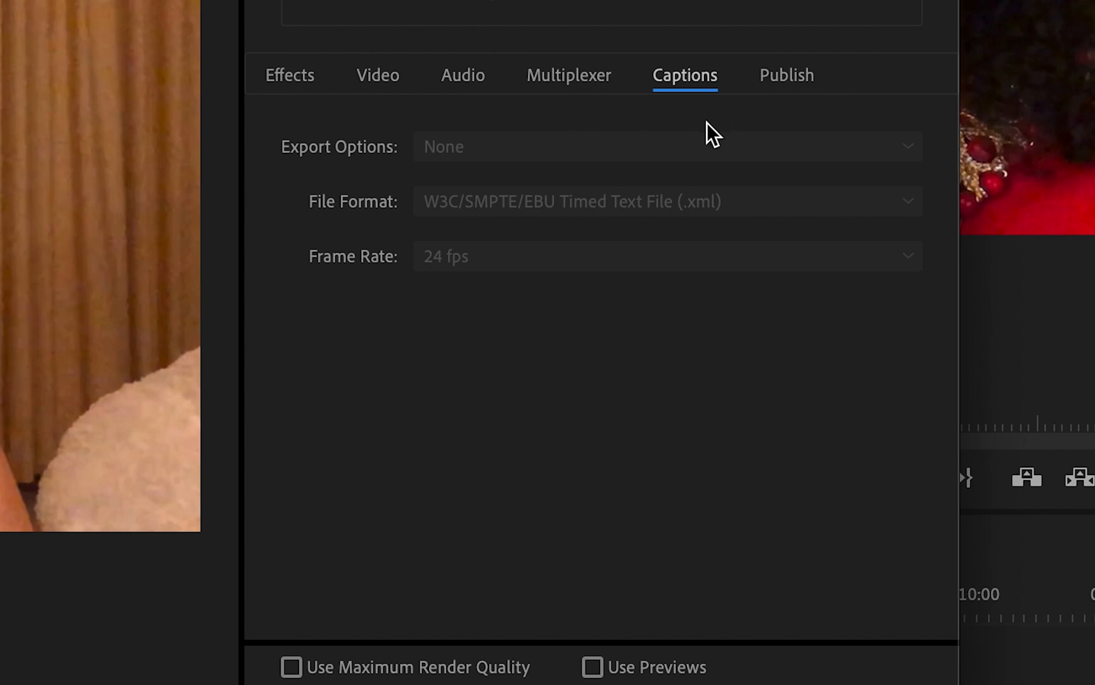
pyautogui.click(787, 76)
pyautogui.moveTo(948, 134); pyautogui.dragTo(933, 566)
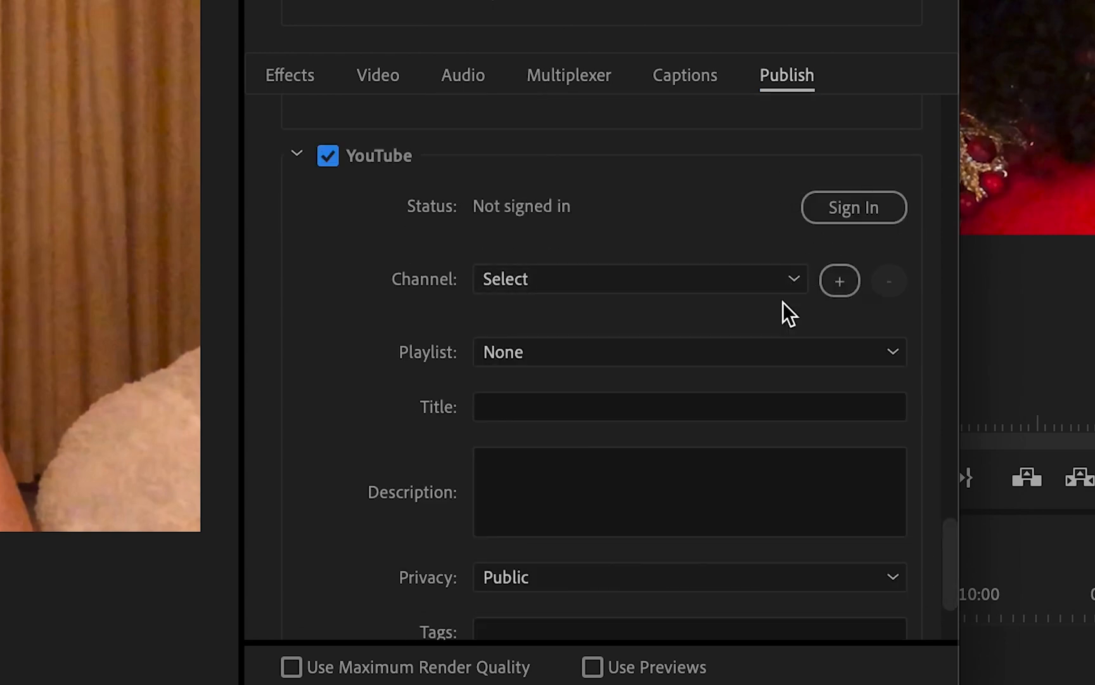
pyautogui.scroll(-2, 949, 601)
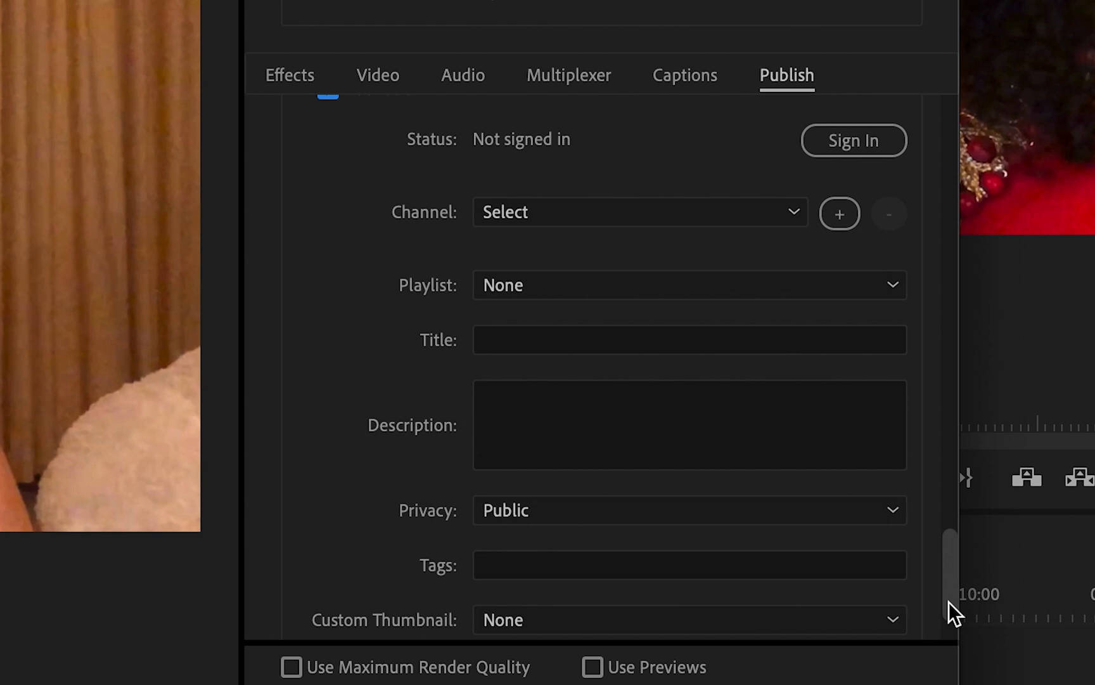
pyautogui.moveTo(948, 601); pyautogui.dragTo(948, 597)
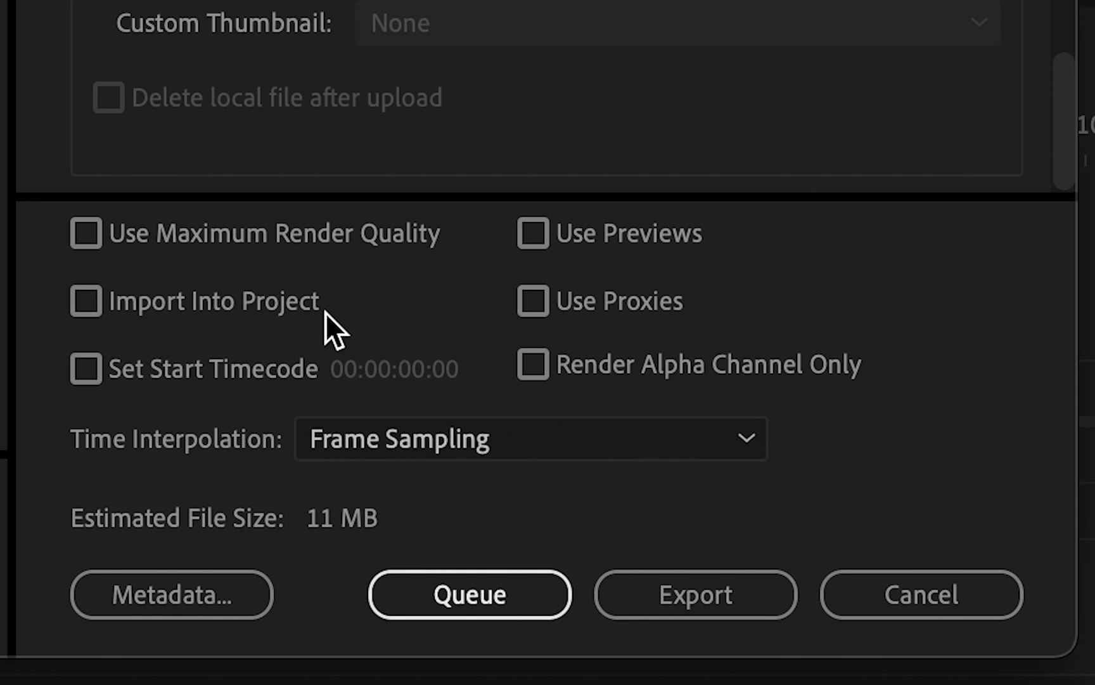
# Try the Set Start Timecode and Use Proxies export options, leaving both switched off
pyautogui.click(90, 373)
pyautogui.click(93, 378)
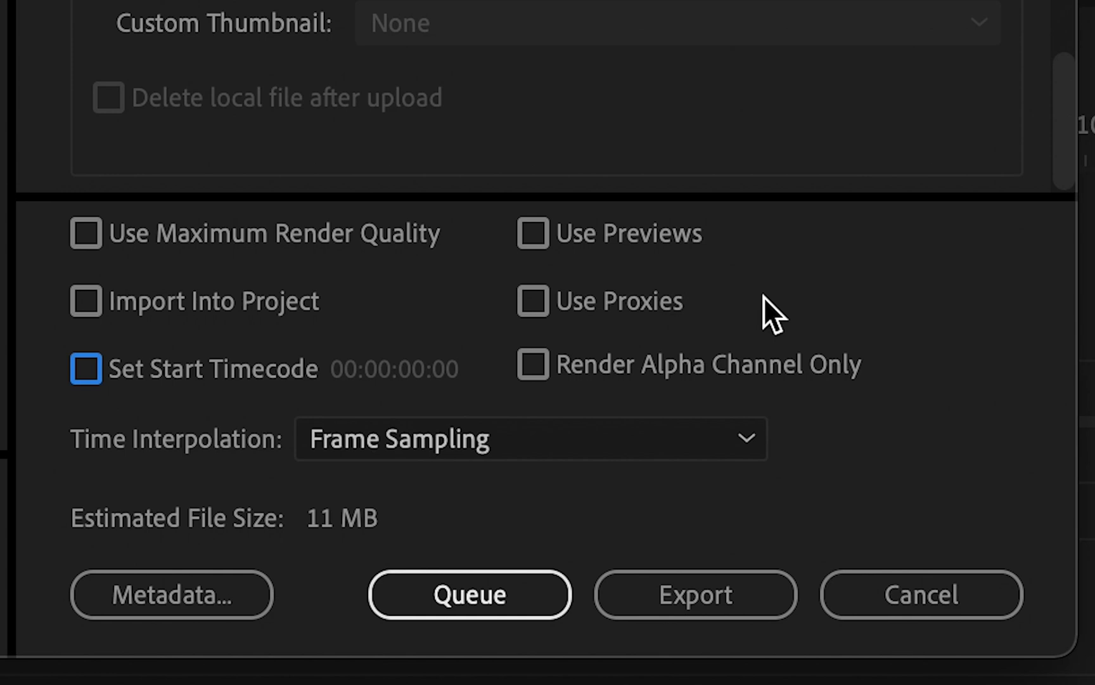
pyautogui.click(638, 240)
pyautogui.click(642, 311)
pyautogui.click(647, 306)
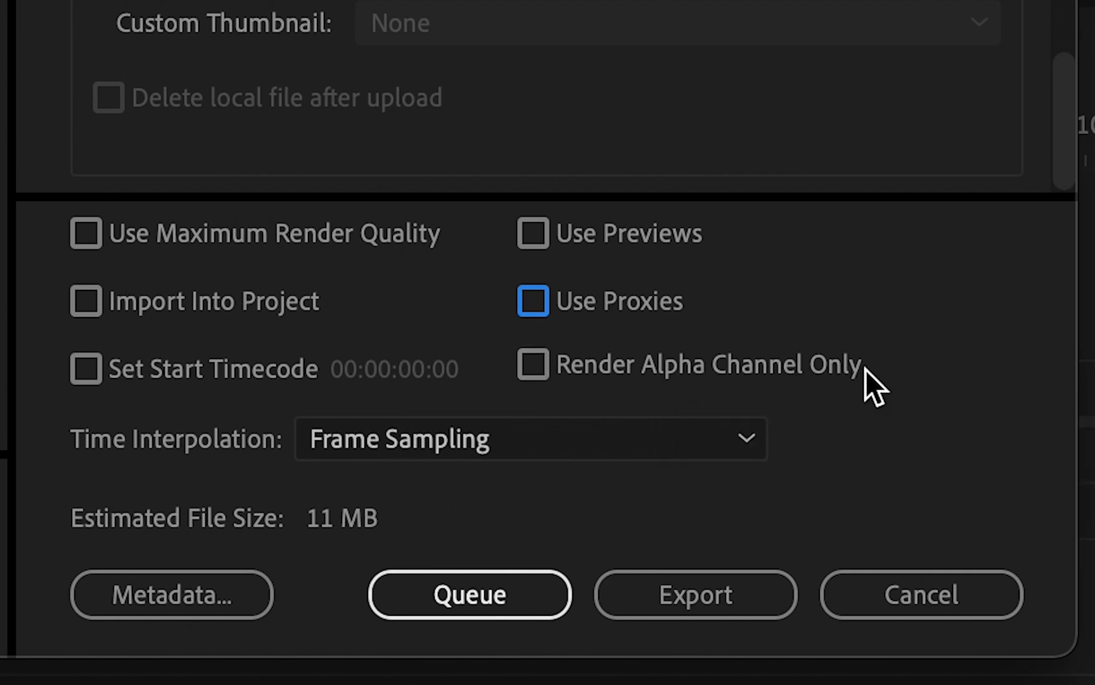
# Examine the Time Interpolation choices for the export and keep Frame Sampling
pyautogui.click(721, 439)
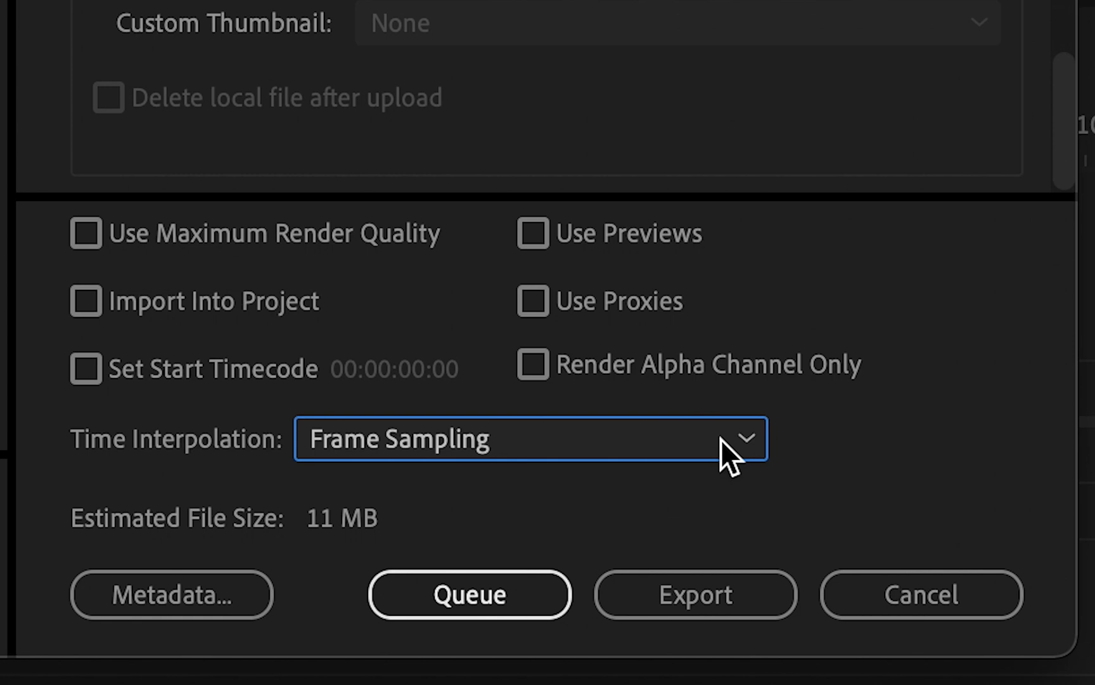
pyautogui.click(721, 439)
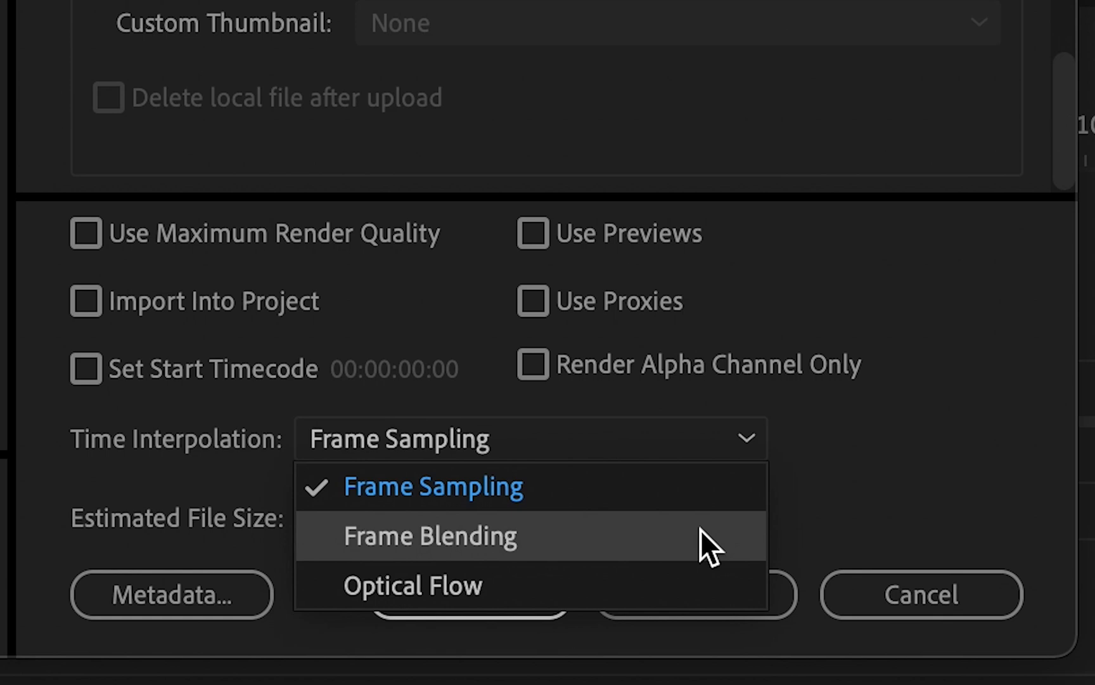
pyautogui.click(822, 497)
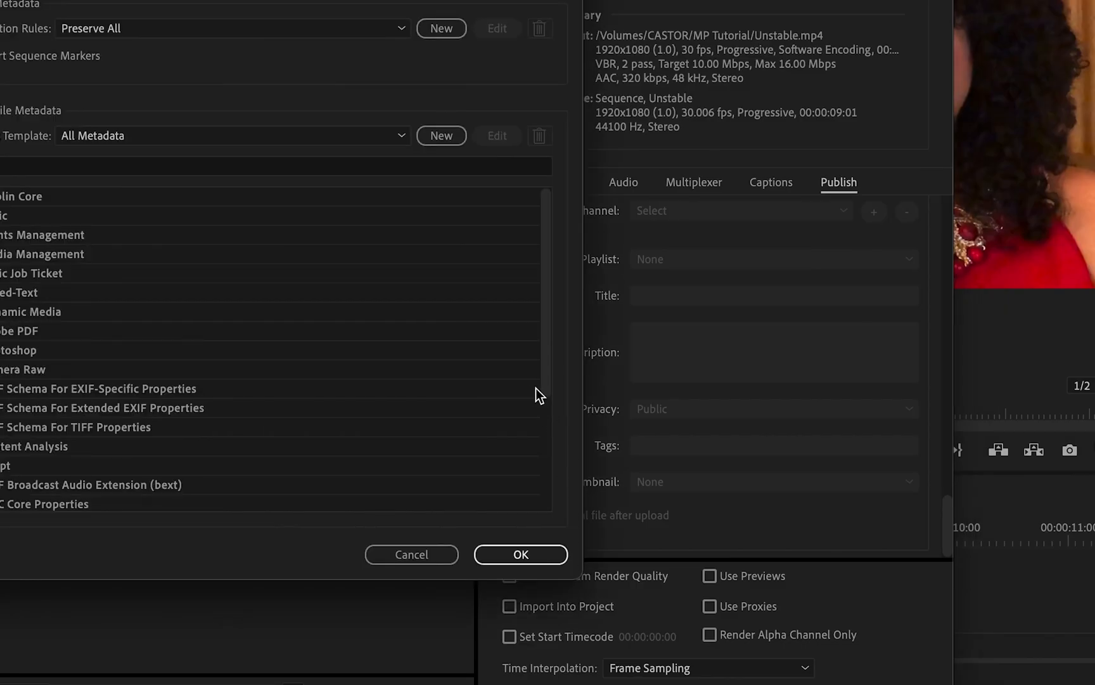
# Examine the available export metadata categories, close the metadata without changes and cancel the export
pyautogui.moveTo(543, 388); pyautogui.dragTo(564, 372)
pyautogui.click(448, 549)
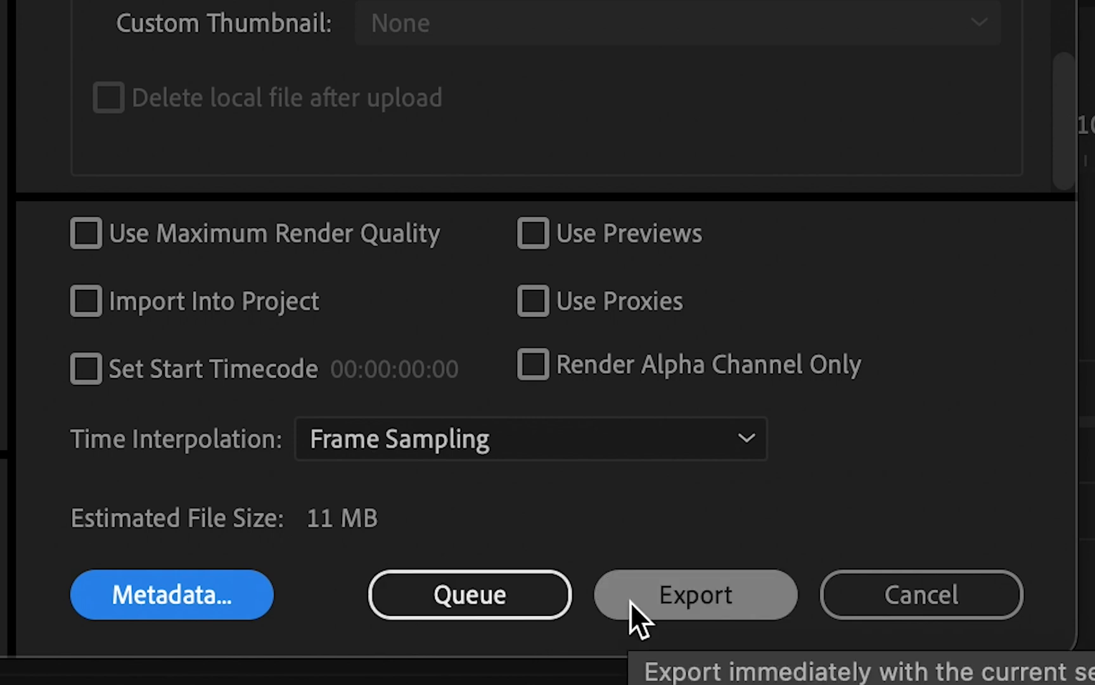
pyautogui.click(837, 600)
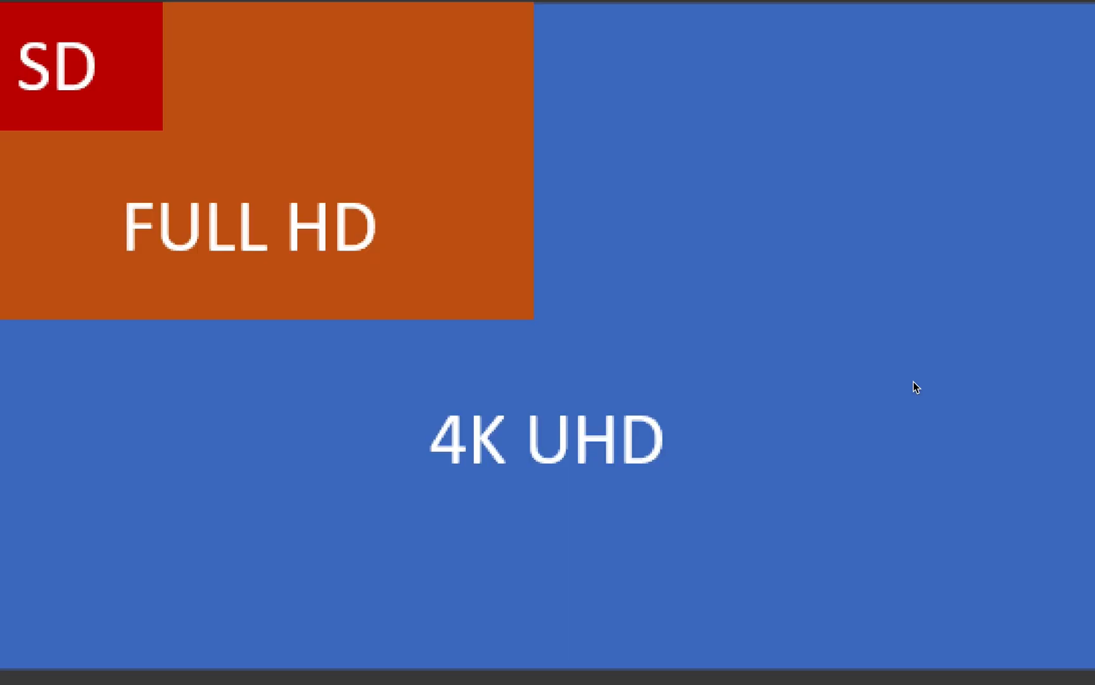